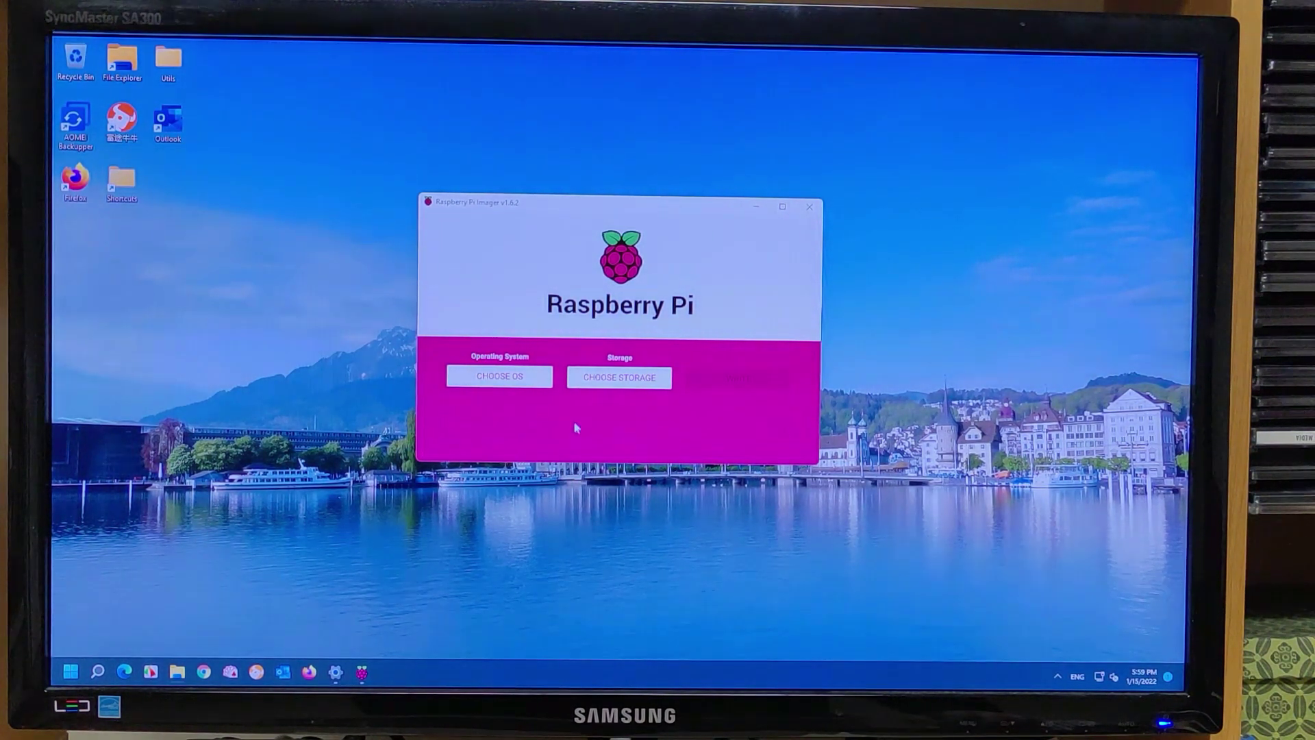
Select Raspberry Pi OS Lite (32-bit) as the OS and the 15.8 GB USB device as storage
{"action": "left_click", "coordinate": [523, 382]}
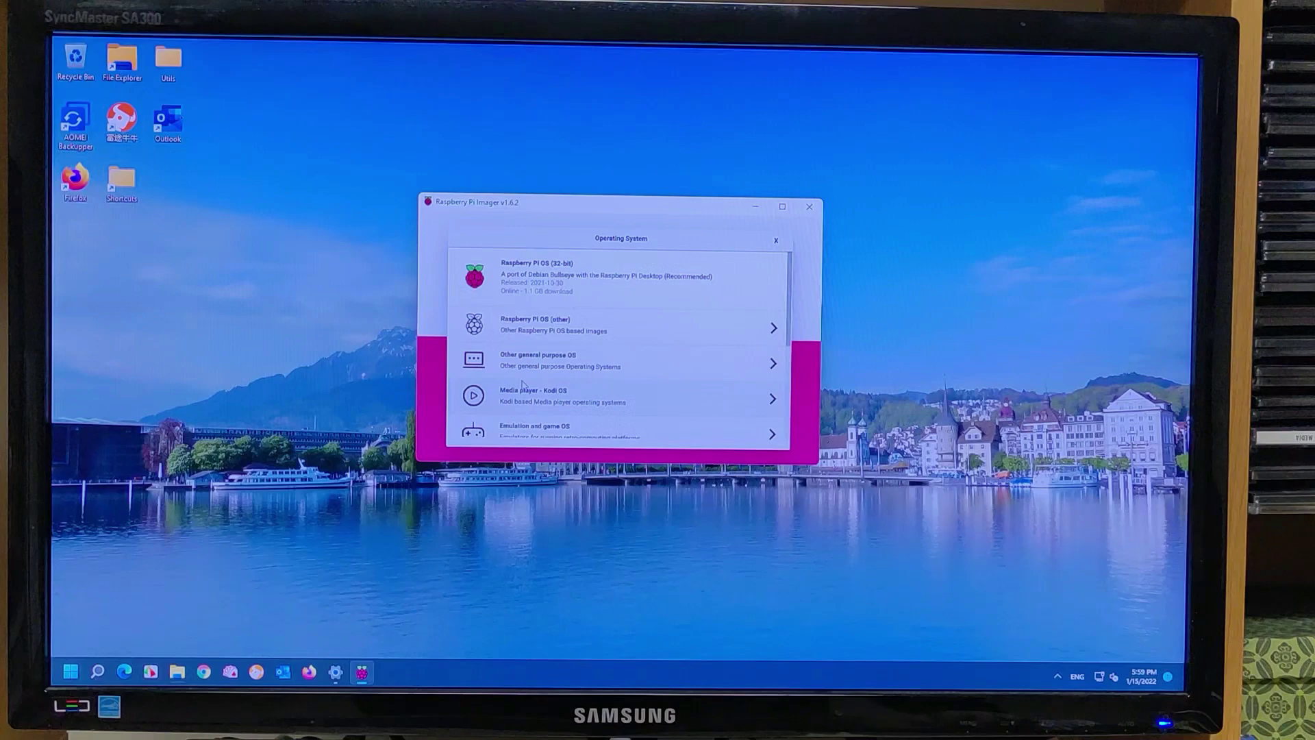
{"action": "left_click", "coordinate": [557, 339]}
{"action": "scroll", "coordinate": [556, 339], "scroll_direction": "down", "scroll_amount": 1}
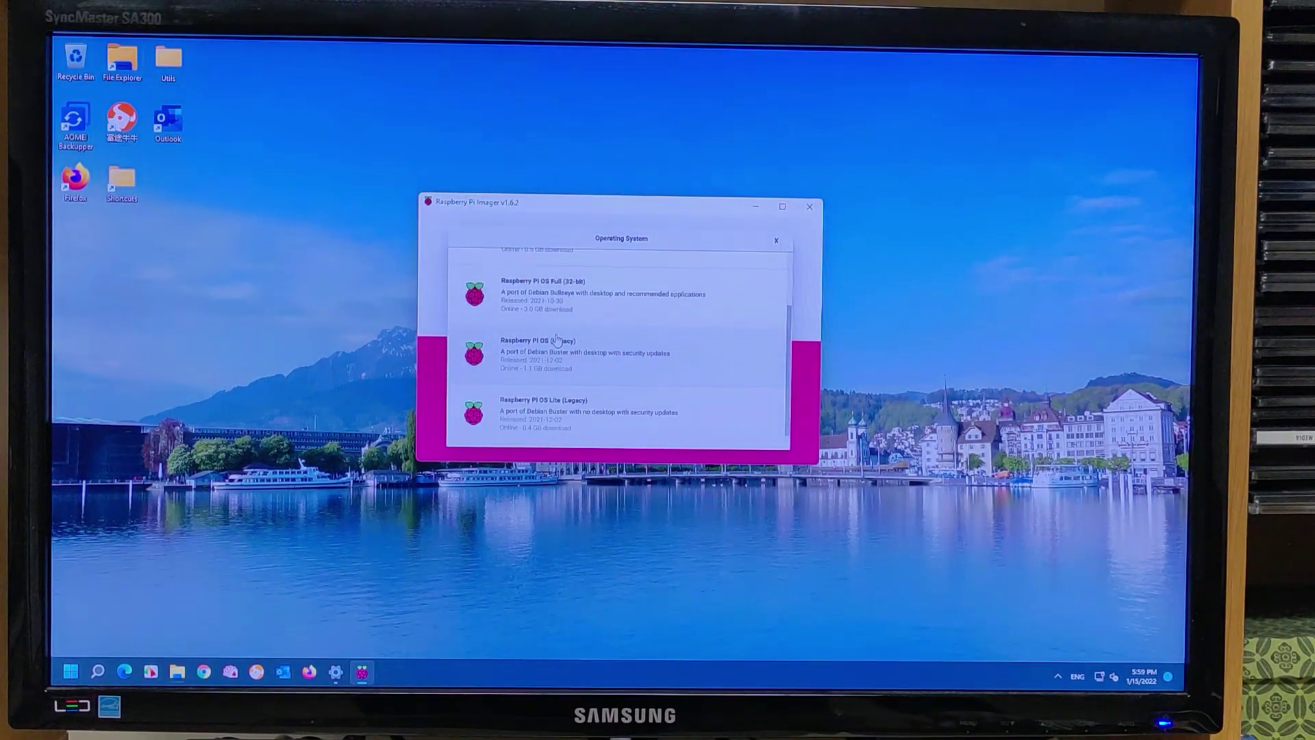
{"action": "scroll", "coordinate": [559, 320], "scroll_direction": "up", "scroll_amount": 1}
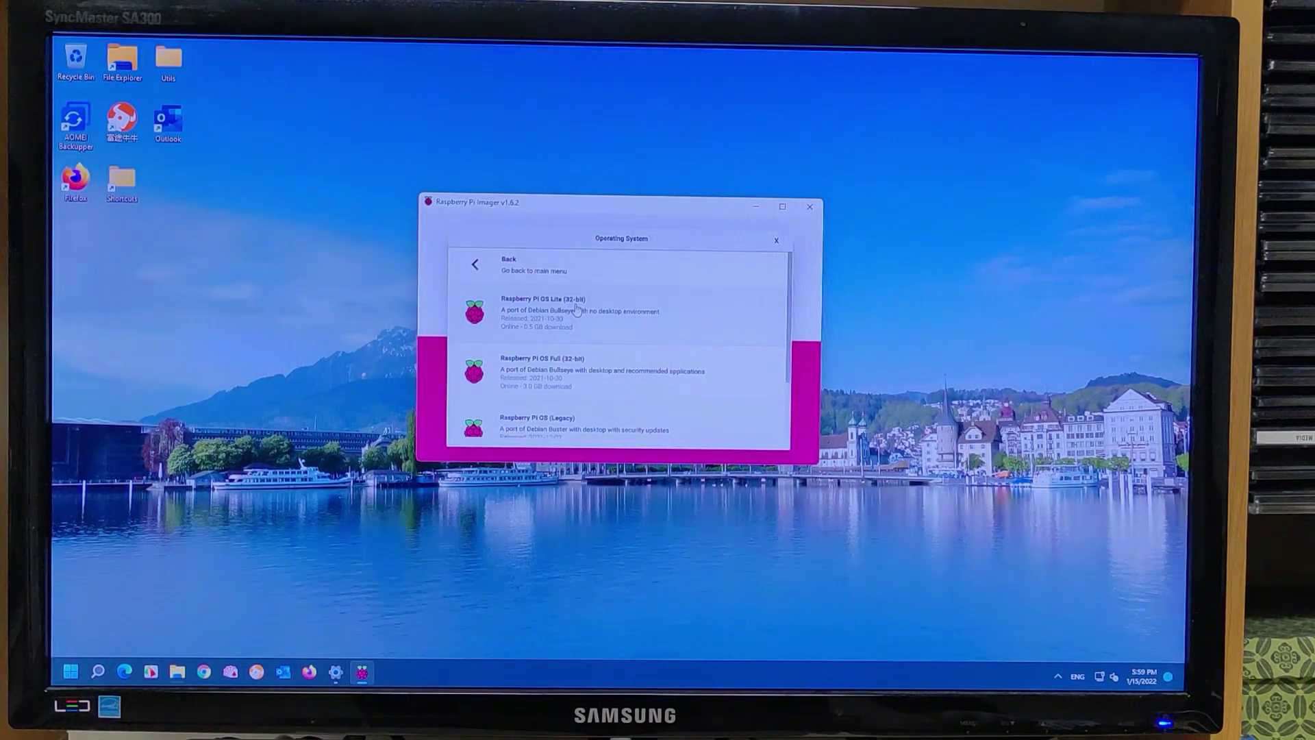
{"action": "left_click", "coordinate": [575, 309]}
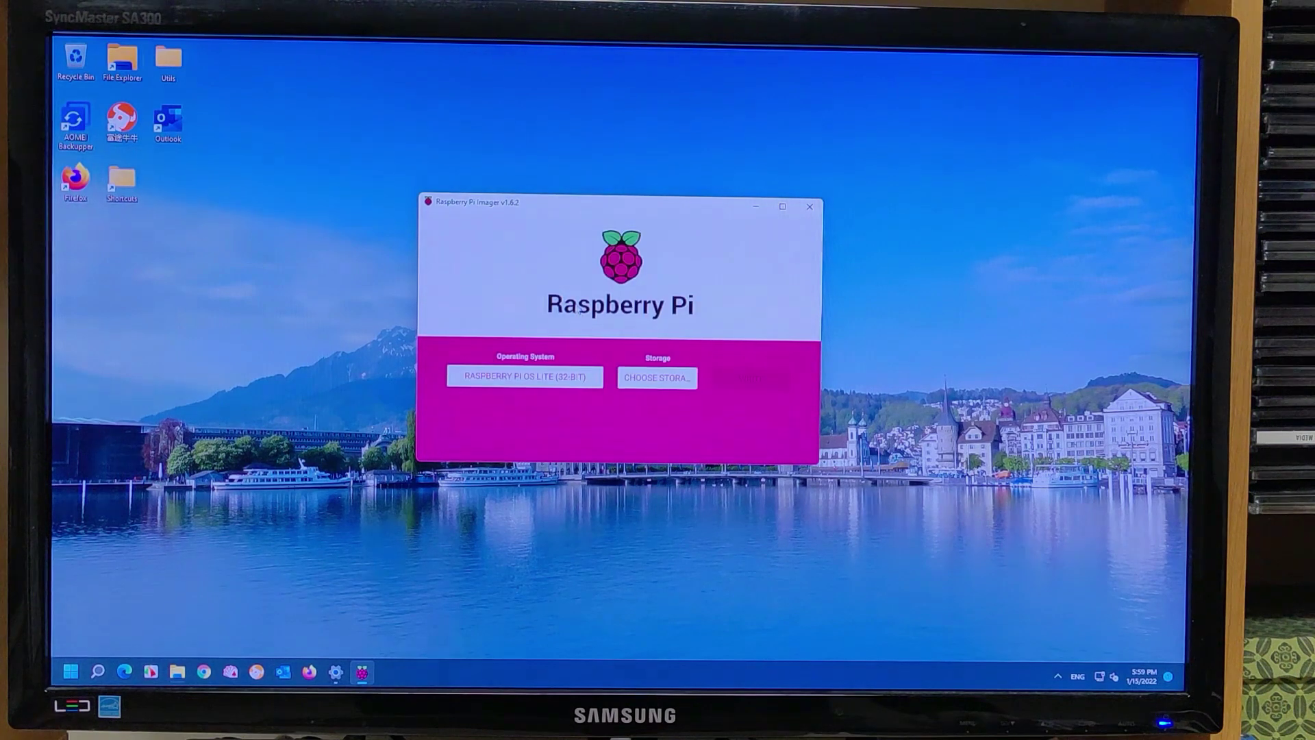
{"action": "left_click", "coordinate": [643, 379]}
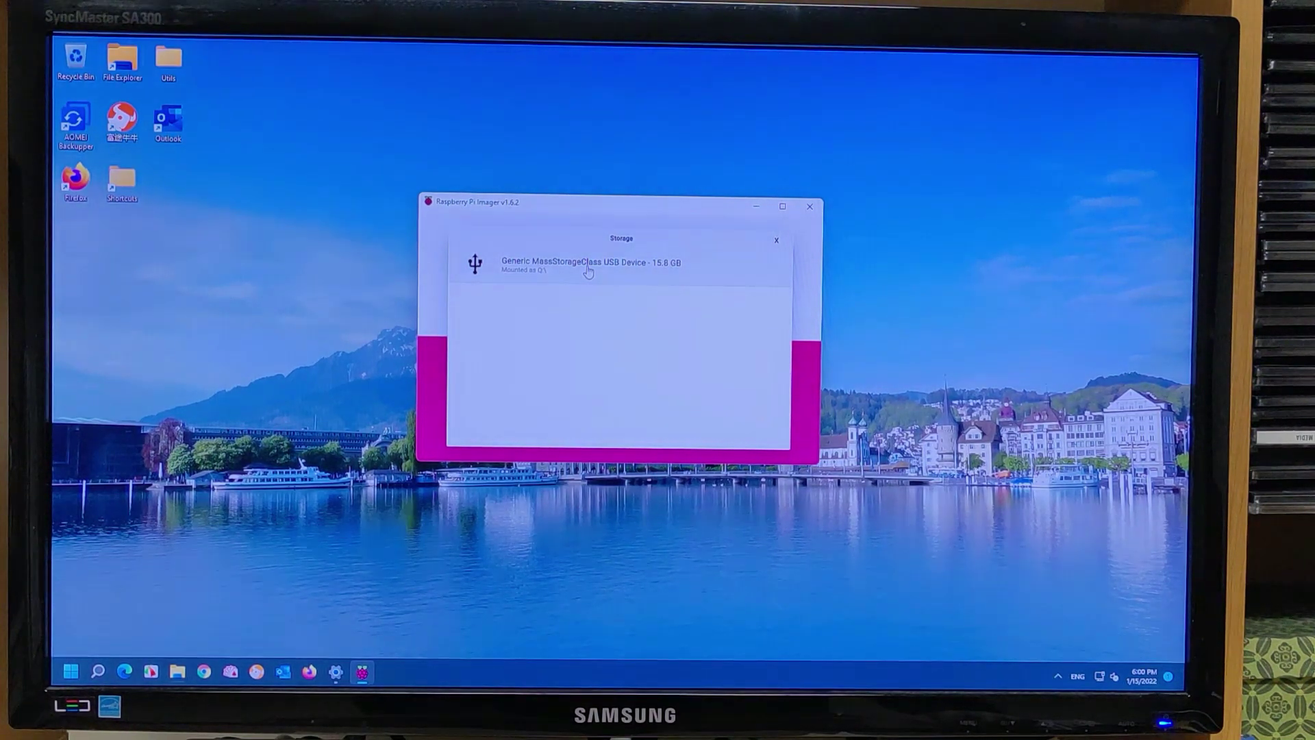
{"action": "left_click", "coordinate": [587, 265]}
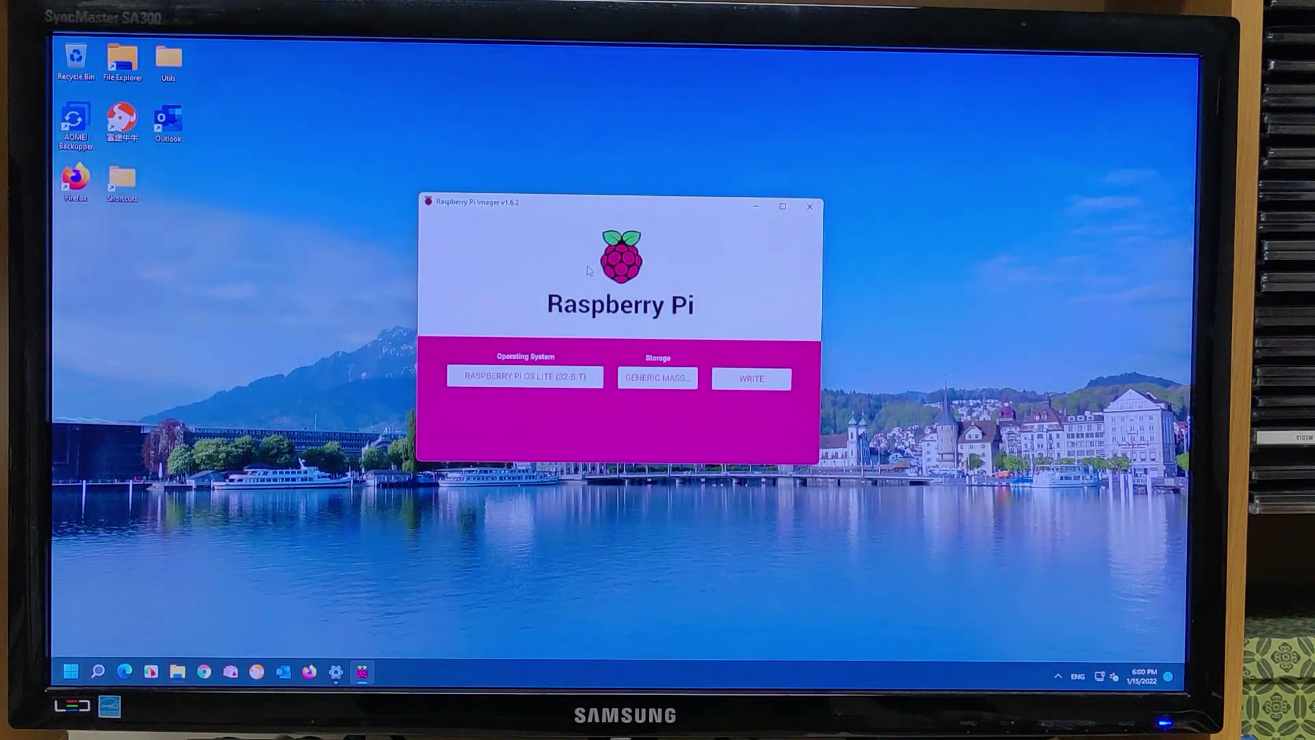
Write the image to the USB device, confirm the erase, and dismiss the success message
{"action": "left_click", "coordinate": [749, 380]}
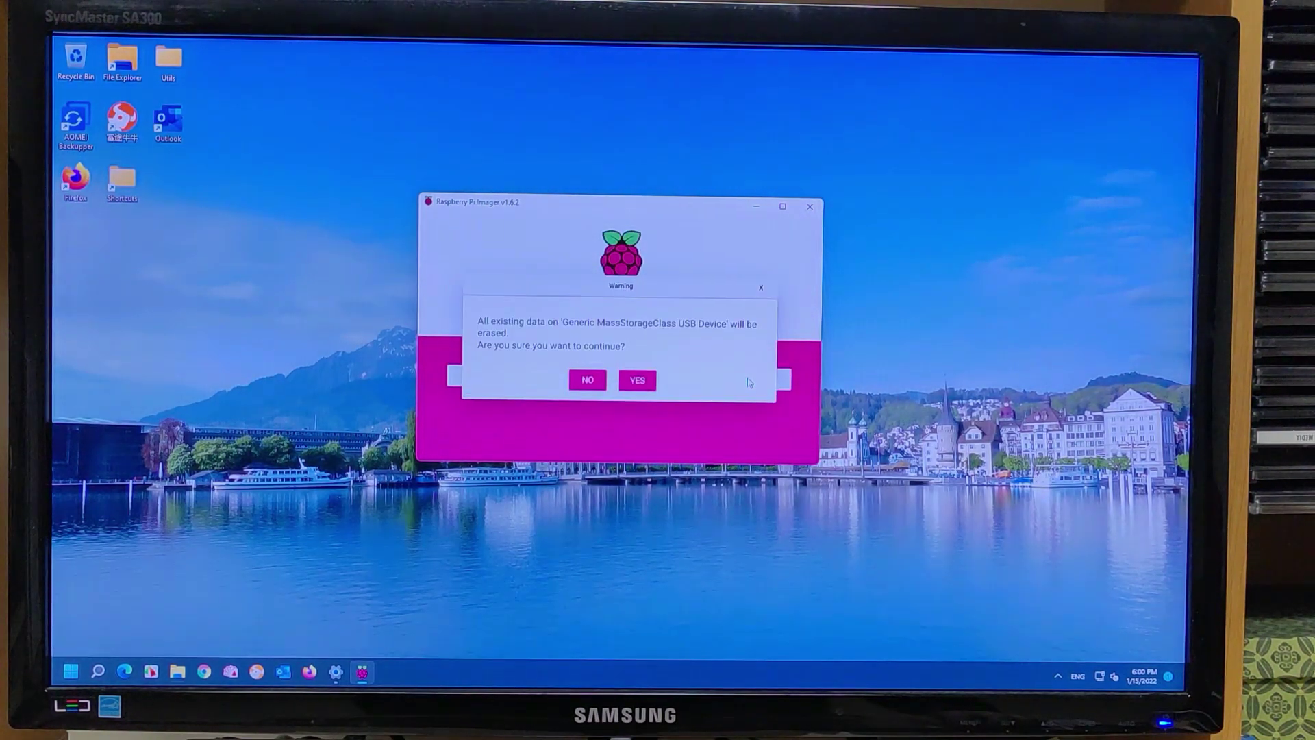
{"action": "left_click", "coordinate": [638, 381]}
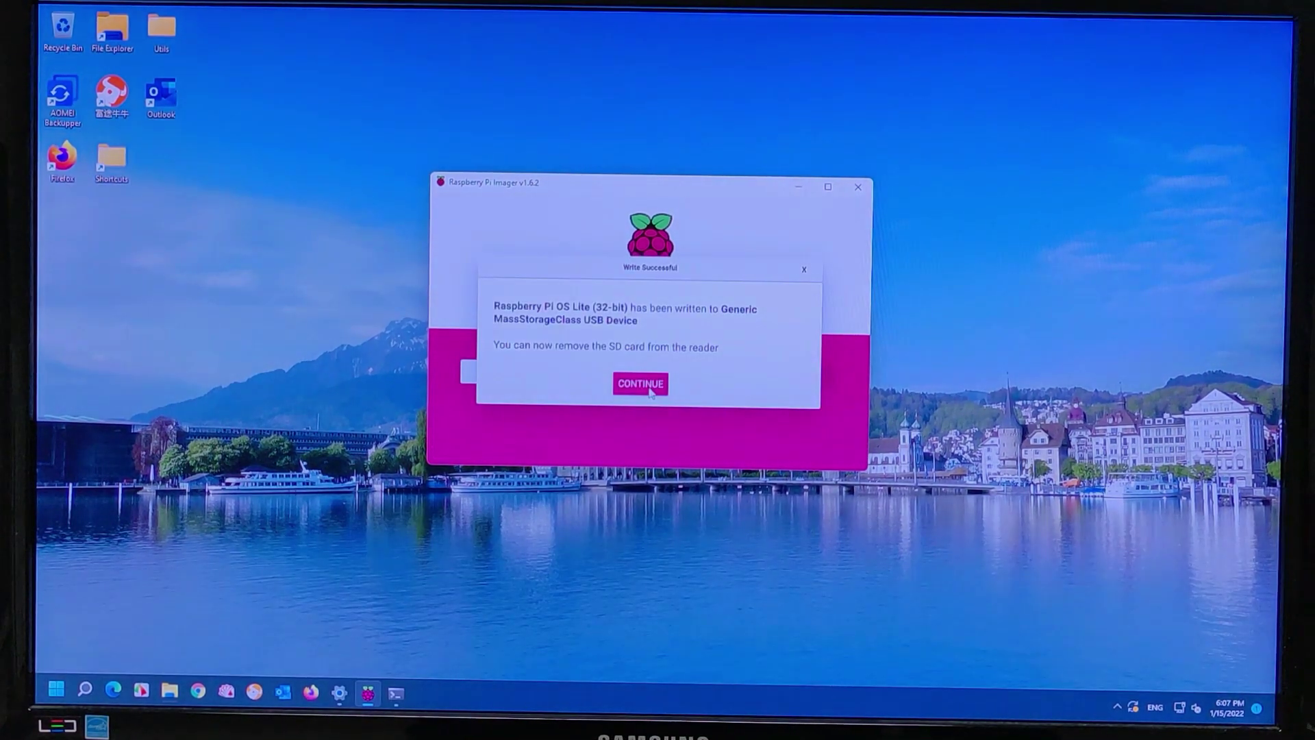
{"action": "left_click", "coordinate": [641, 387]}
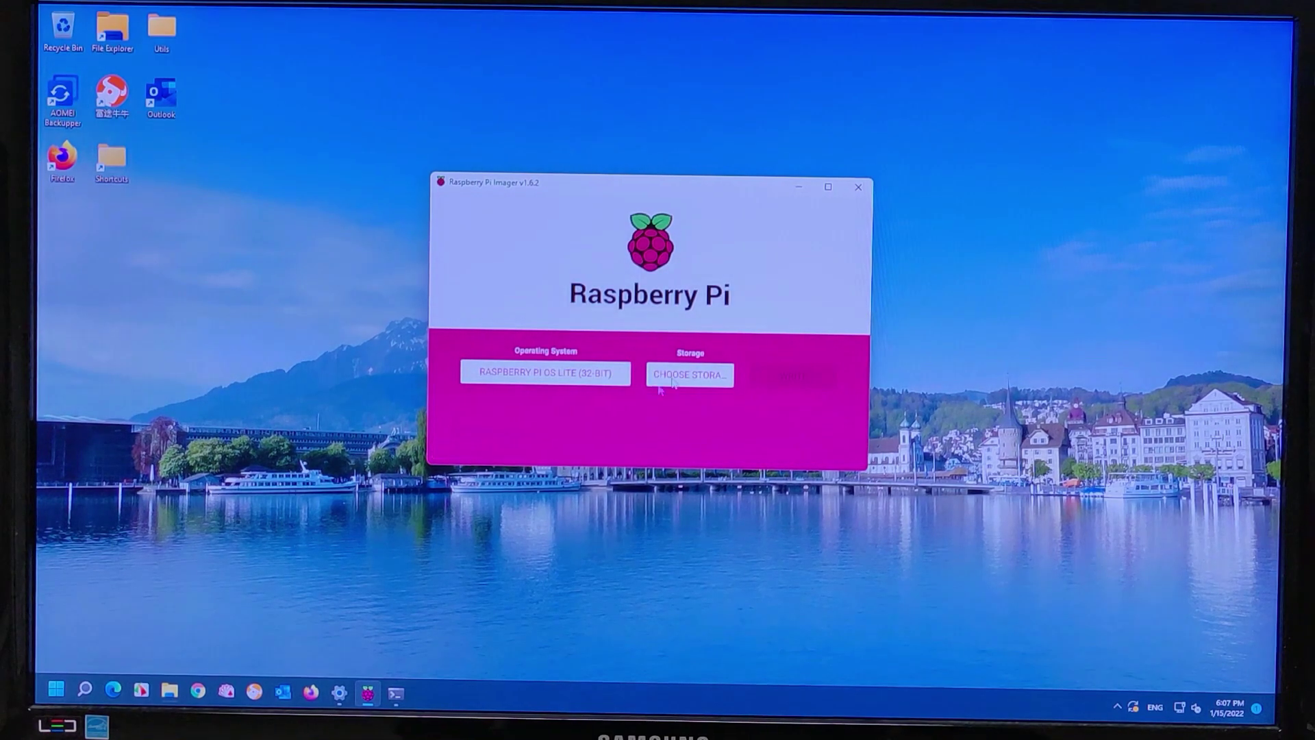
Close Raspberry Pi Imager
{"action": "left_click", "coordinate": [867, 191]}
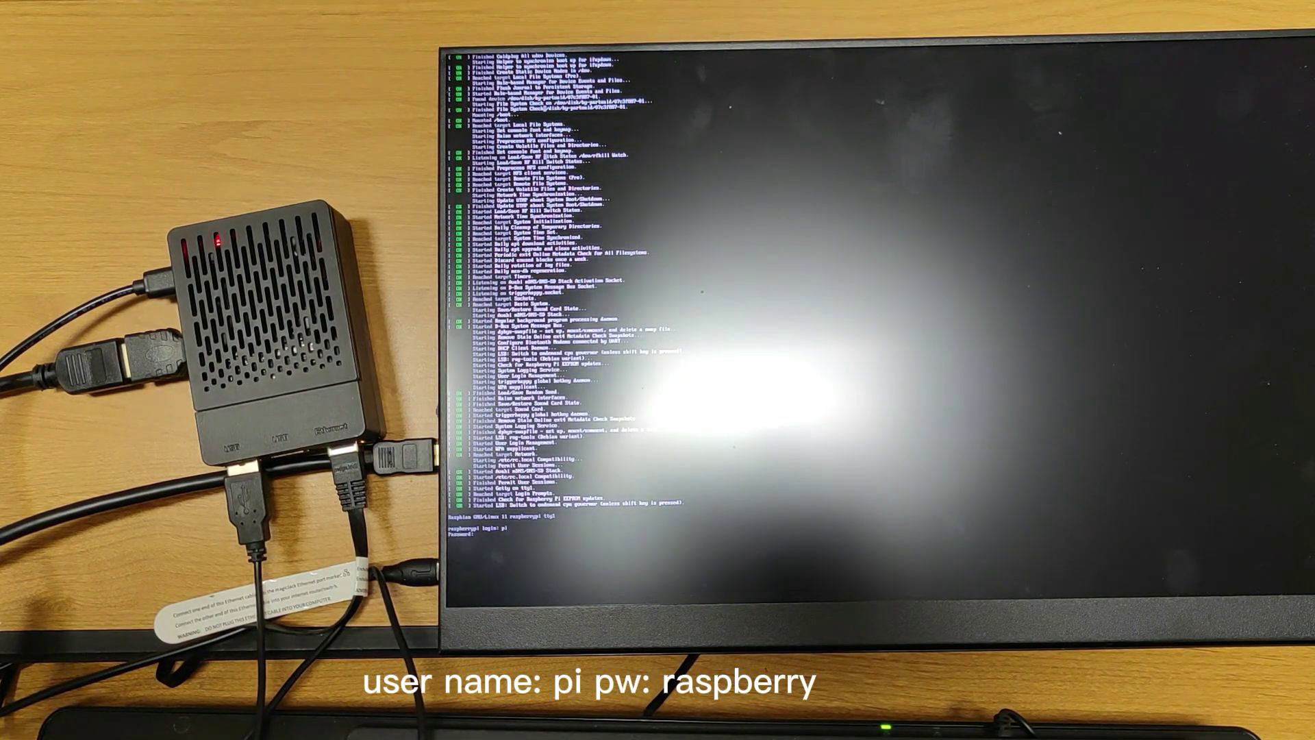
{"action": "type", "text": "raspberry"}
Log in with the password and run sudo dpkg-reconfigure console-setup
{"action": "key", "text": "Return"}
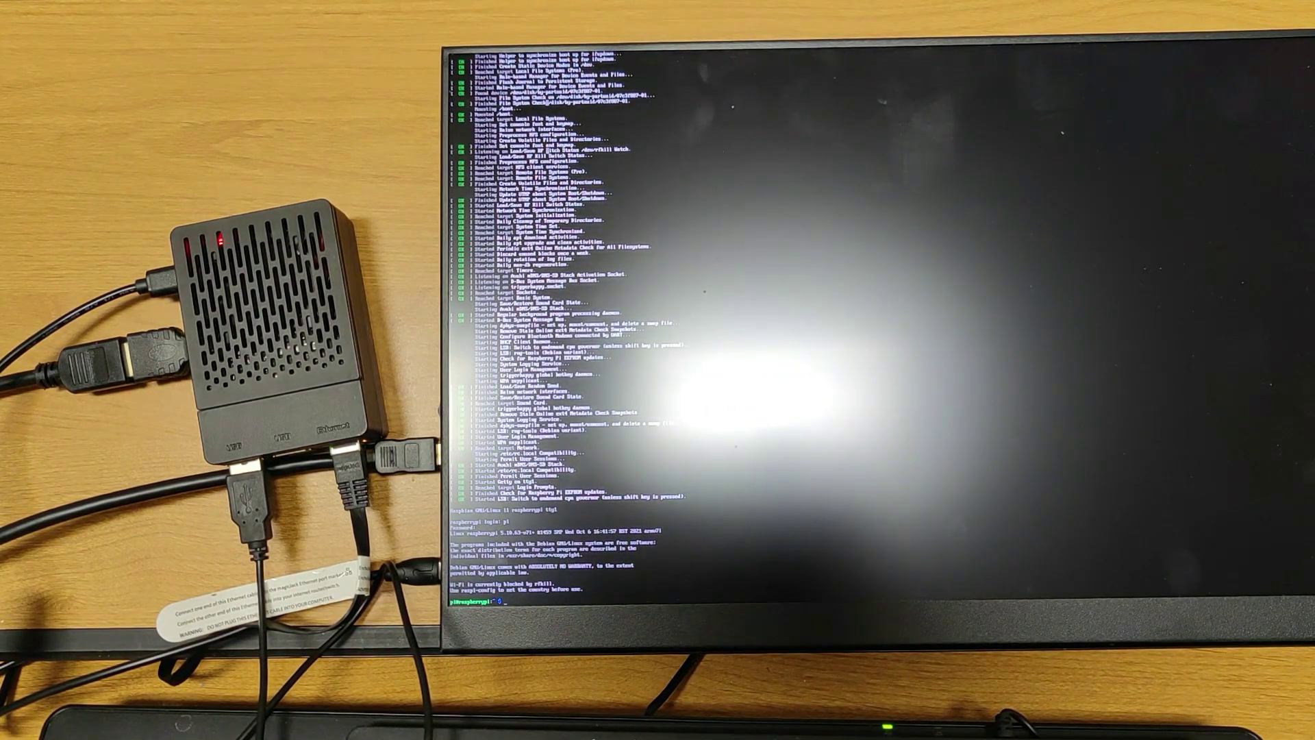
{"action": "type", "text": "su"}
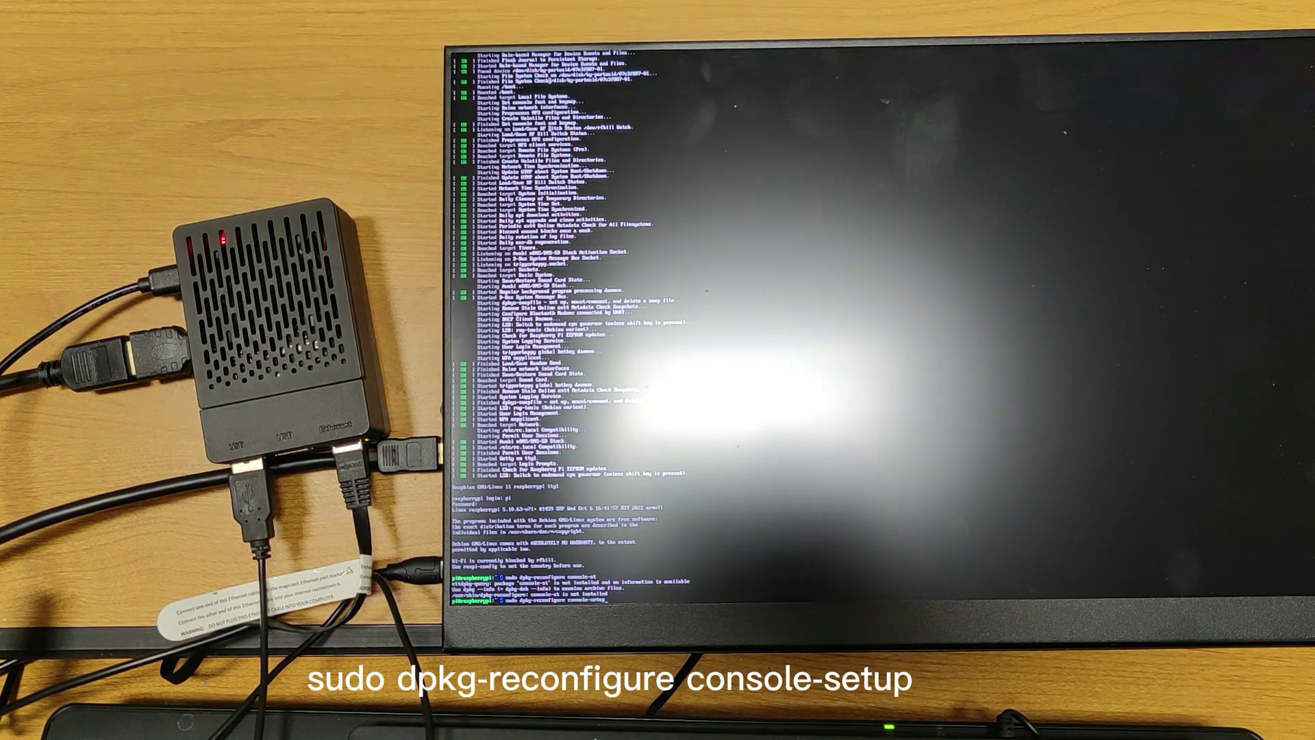
{"action": "key", "text": "Return"}
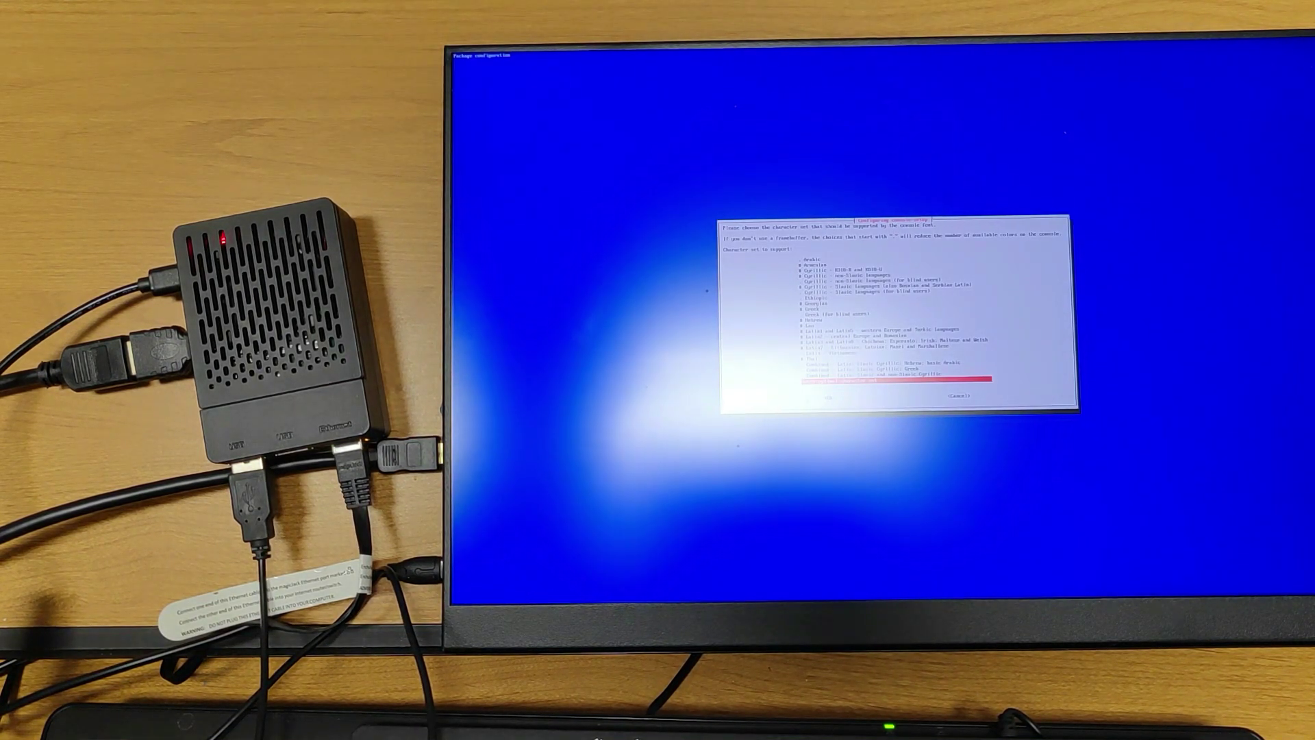
Accept the character set and select VGA as the console font
{"action": "key", "text": "Return"}
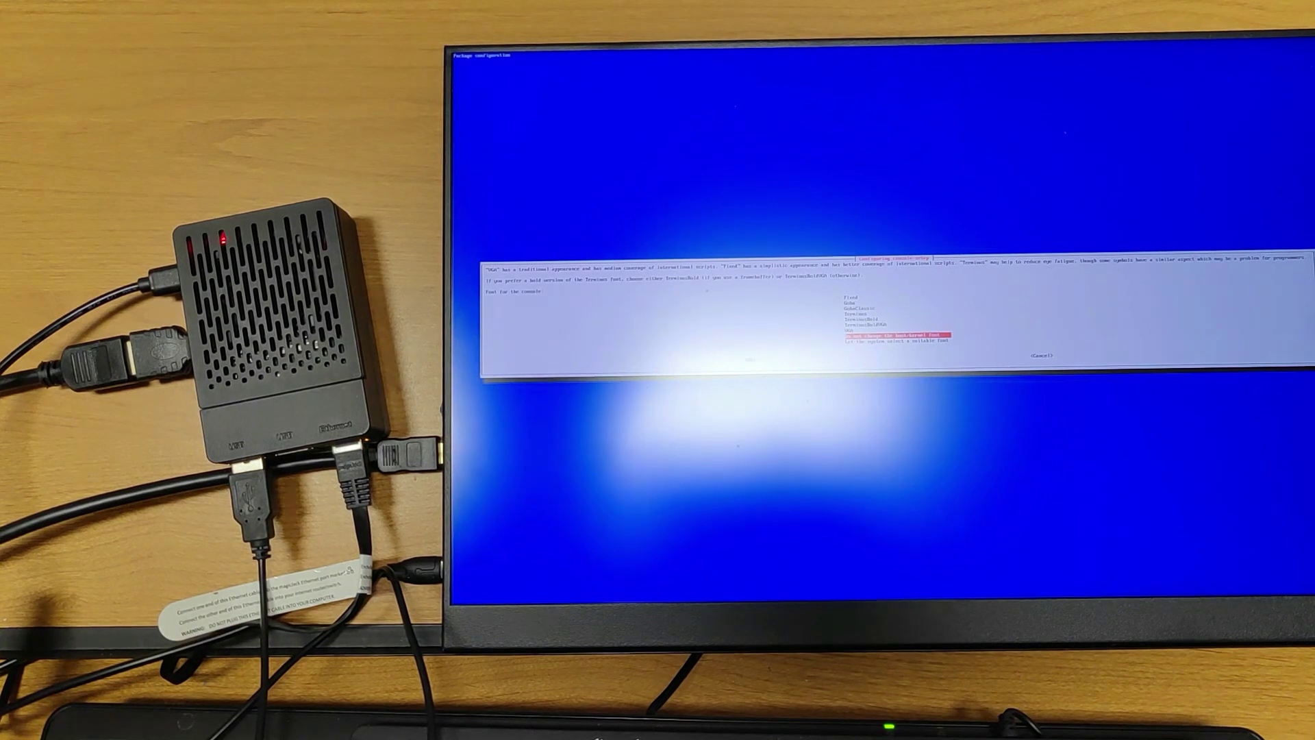
{"action": "key", "text": "Up"}
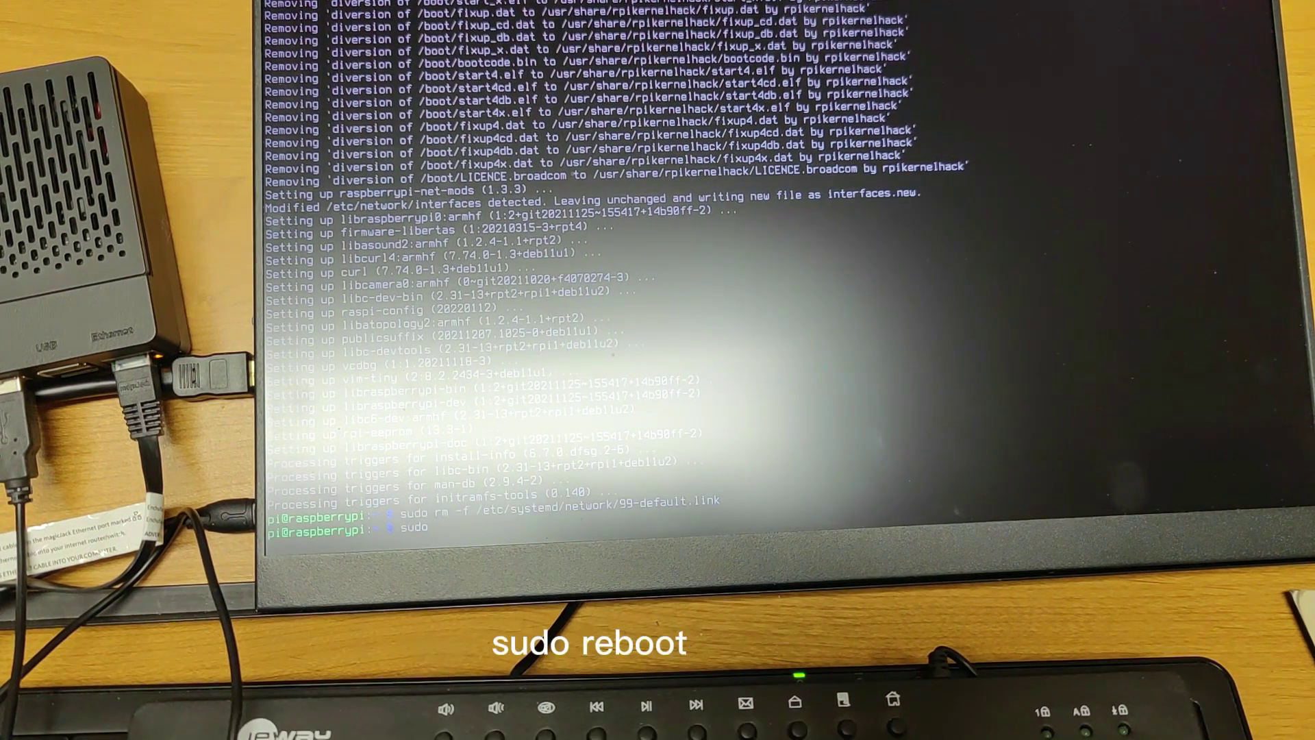
{"action": "type", "text": "b"}
Reboot the Pi, log back in, and correct the OpenMediaVault wget install command
{"action": "key", "text": "Return"}
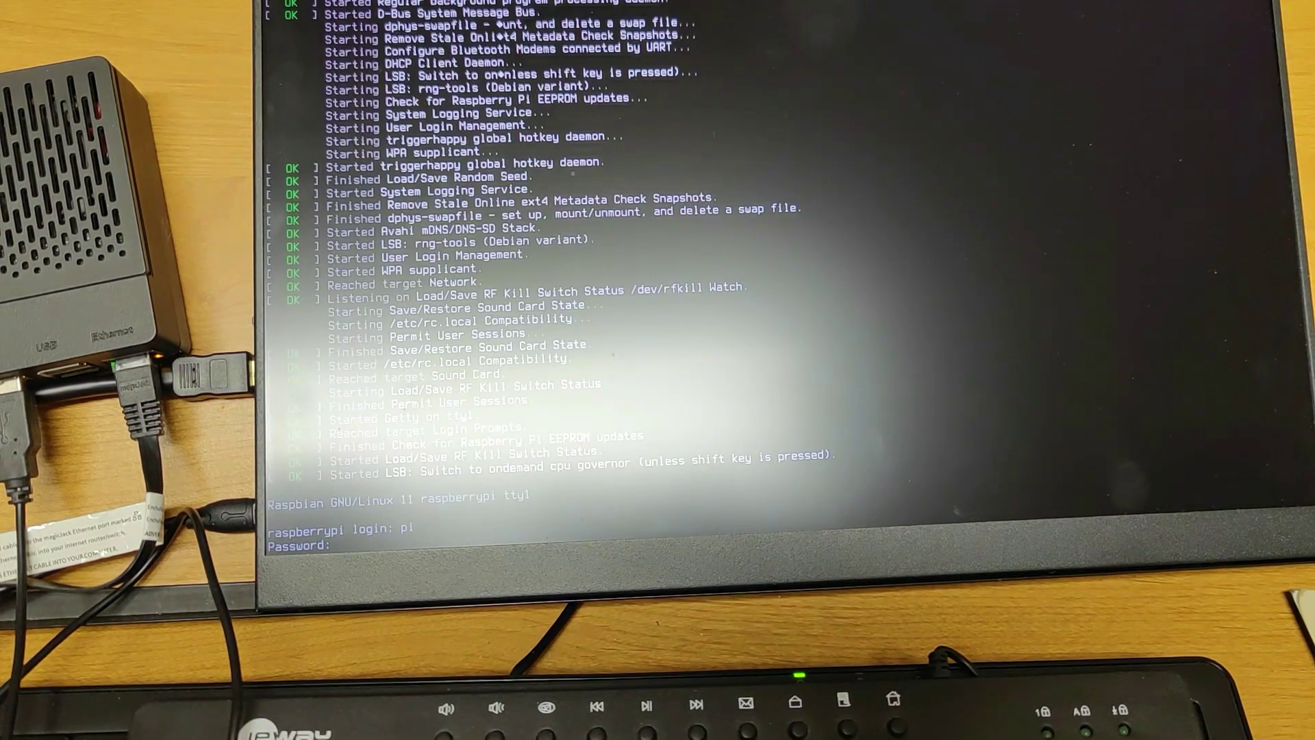
{"action": "key", "text": "Return"}
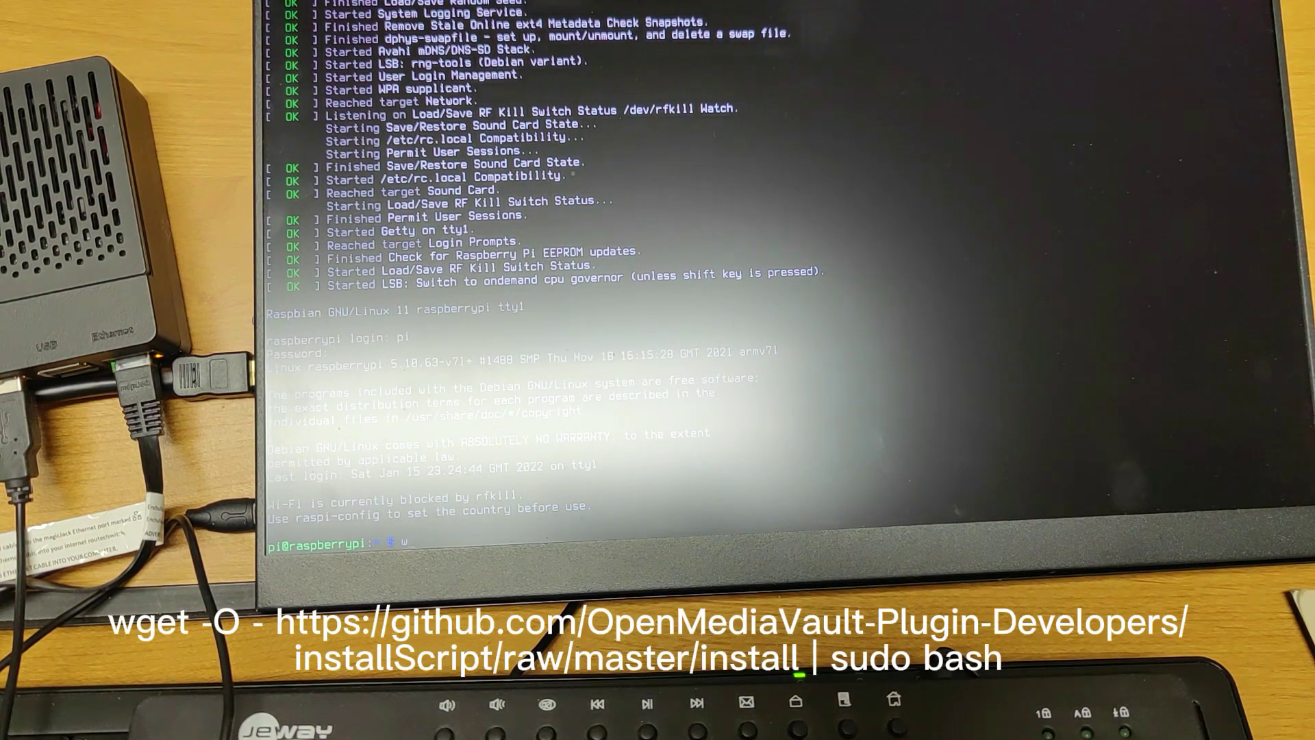
{"action": "type", "text": "get"}
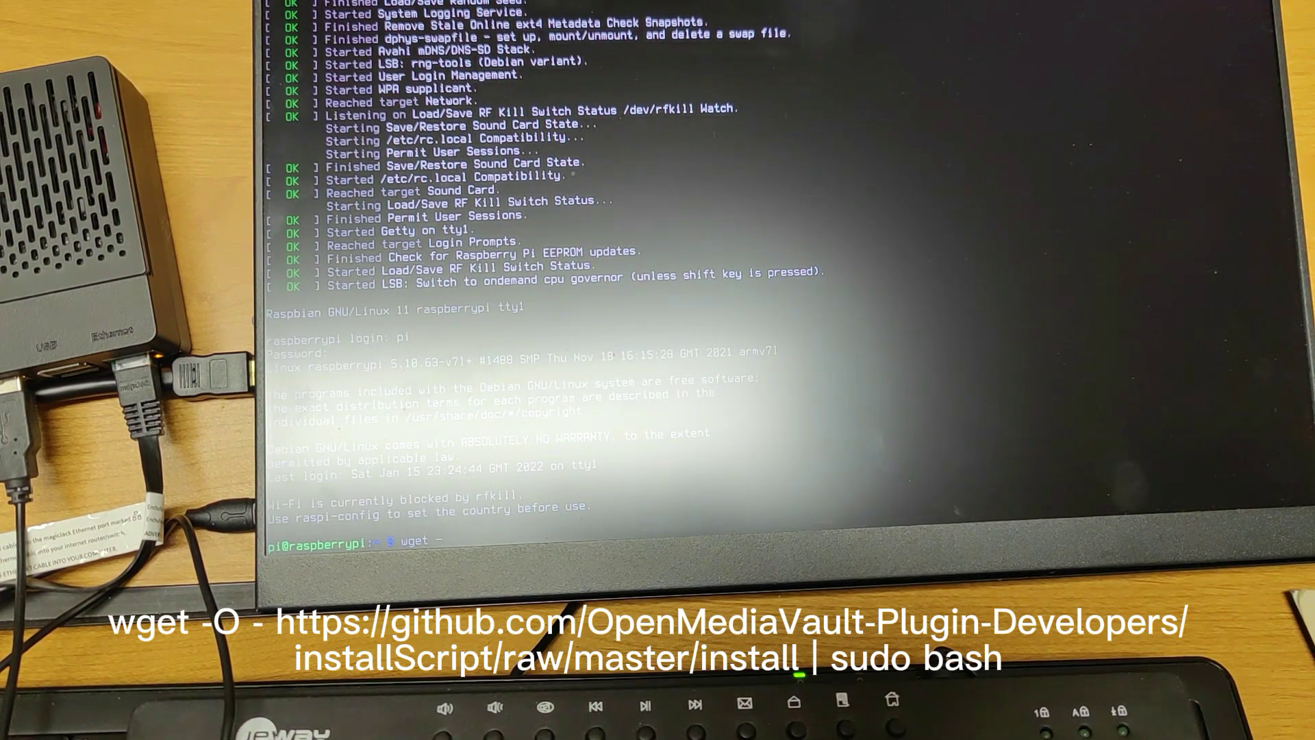
{"action": "type", "text": " -"}
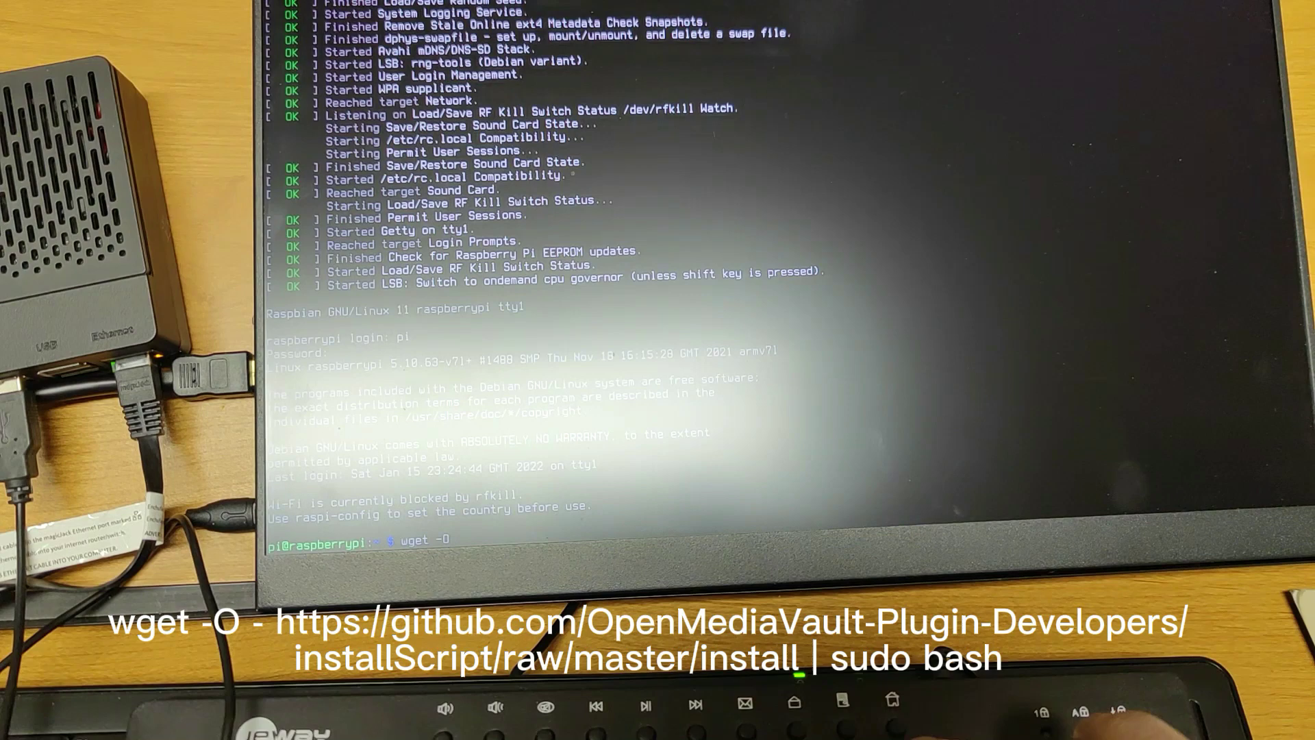
{"action": "type", "text": "O"}
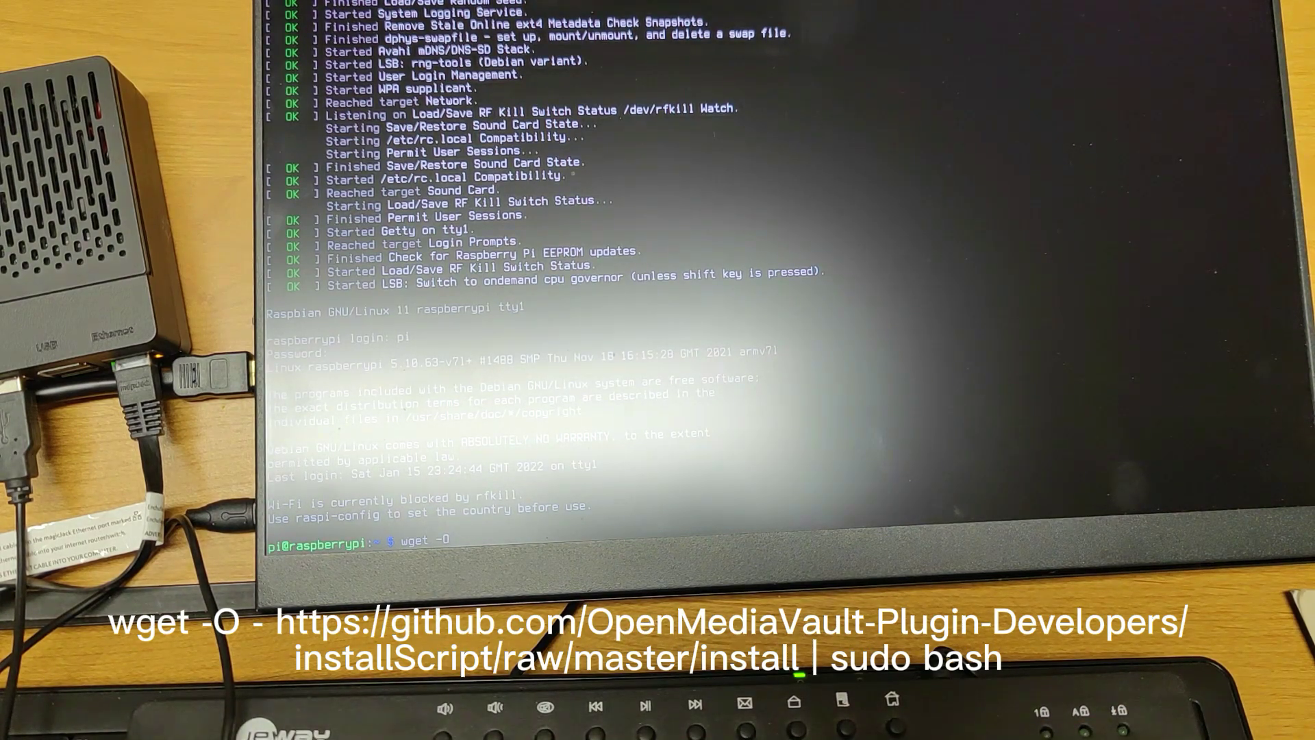
{"action": "type", "text": " - http"}
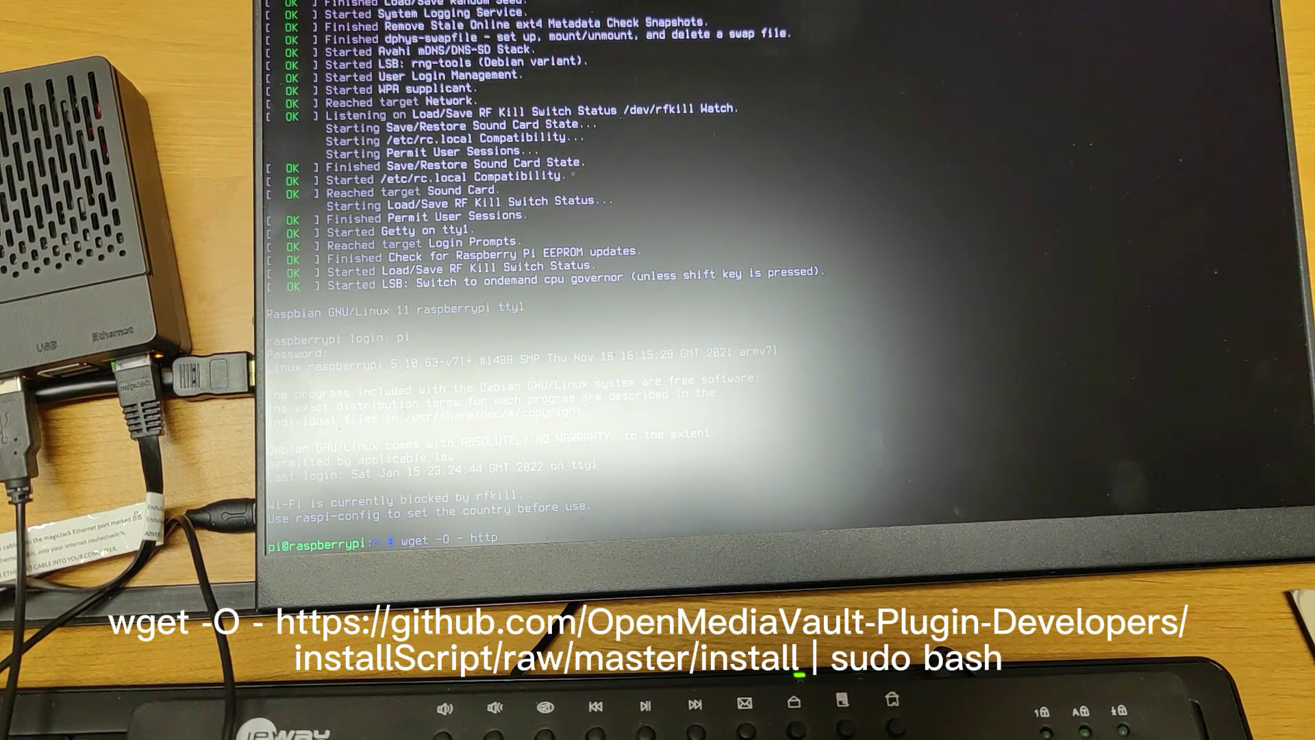
{"action": "type", "text": "s://github.com/OpenMediaVault-Plugin-Developers/installScript/raw/master/install"}
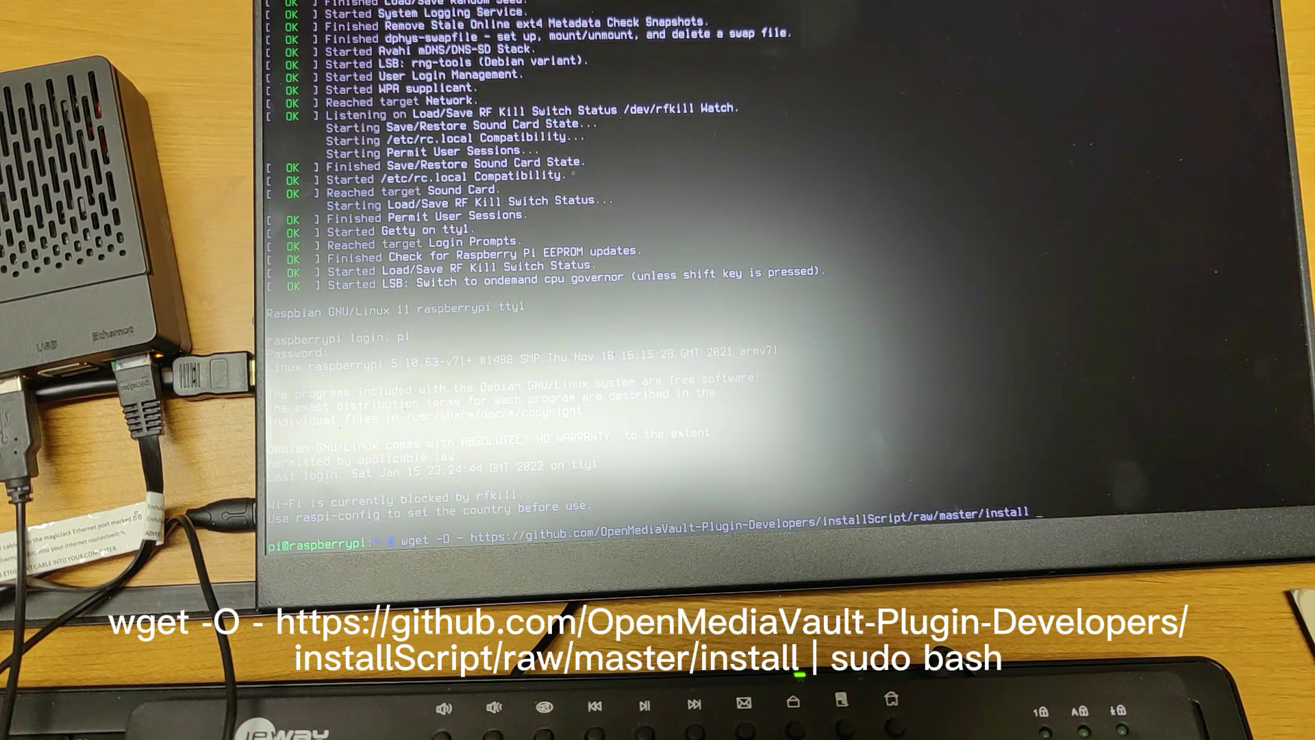
{"action": "type", "text": " ~"}
{"action": "key", "text": "BackSpace"}
{"action": "key", "text": "BackSpace"}
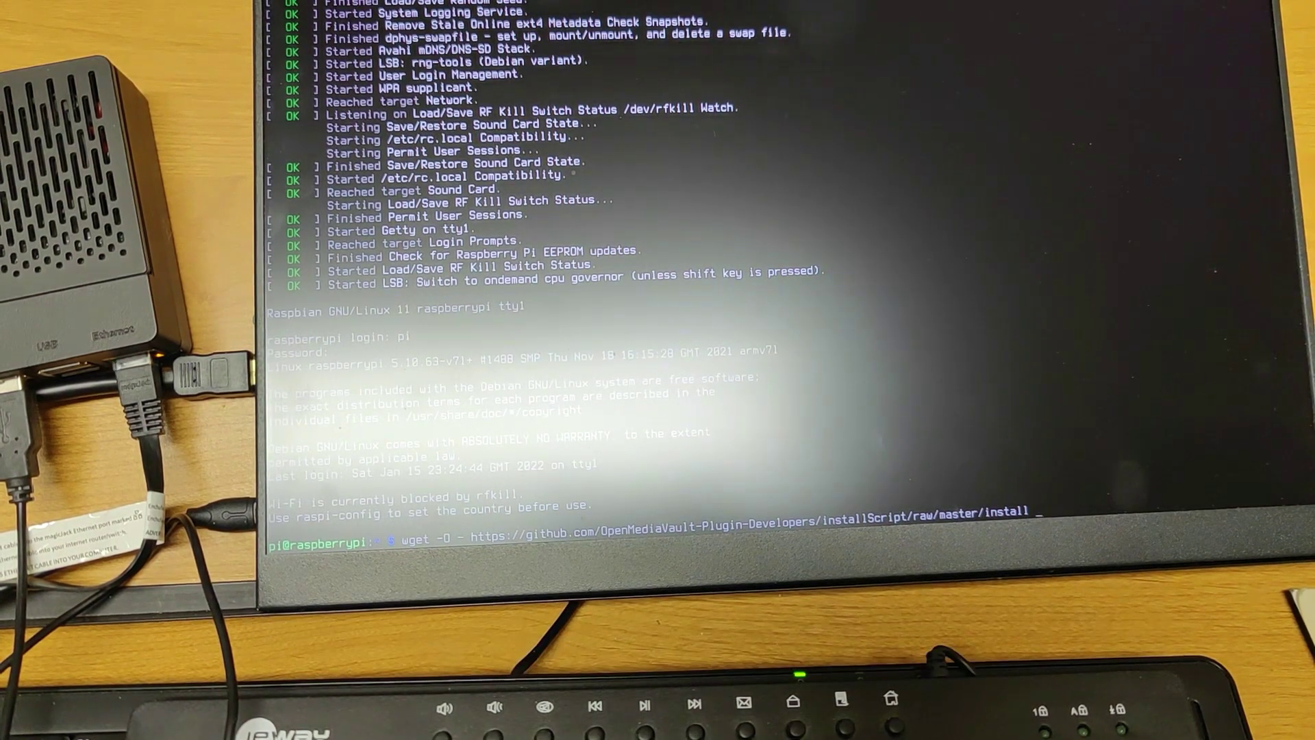
{"action": "type", "text": "~"}
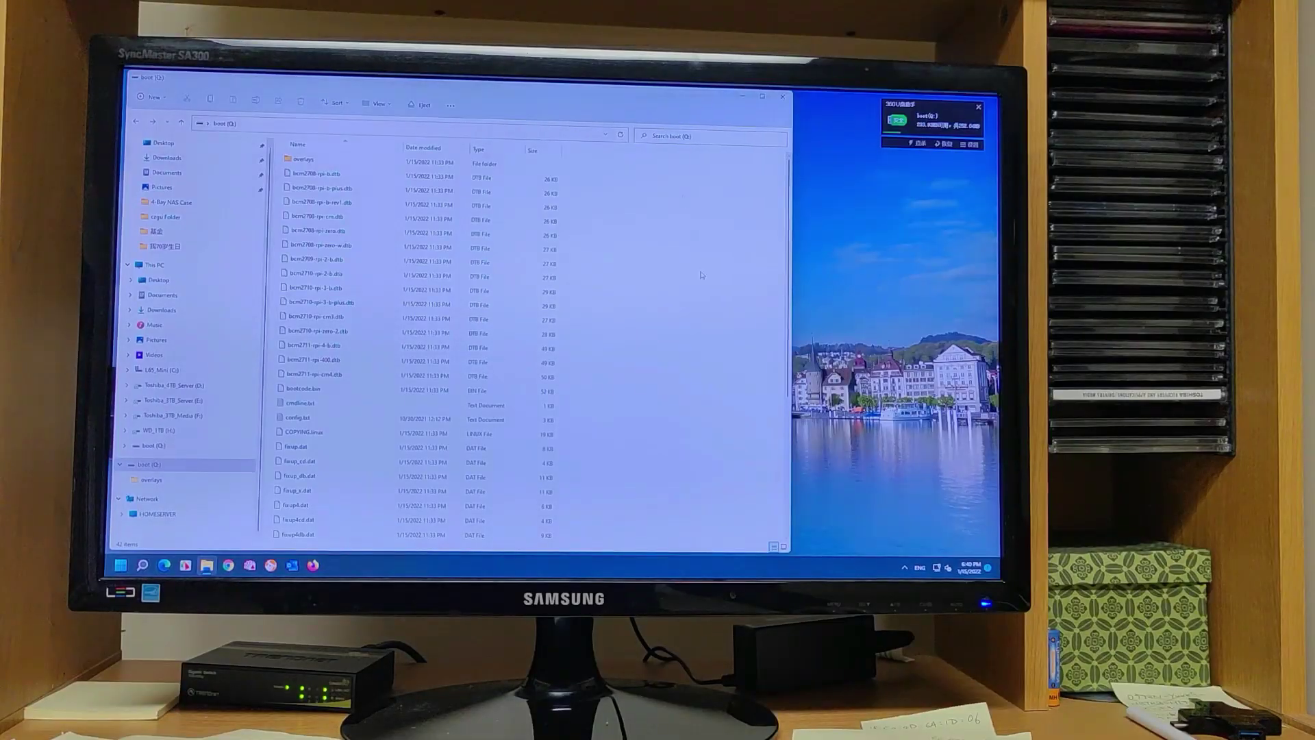
Create an empty text file named ssh on the boot drive and close the window
{"action": "left_click_drag", "start_coordinate": [627, 99], "coordinate": [672, 100]}
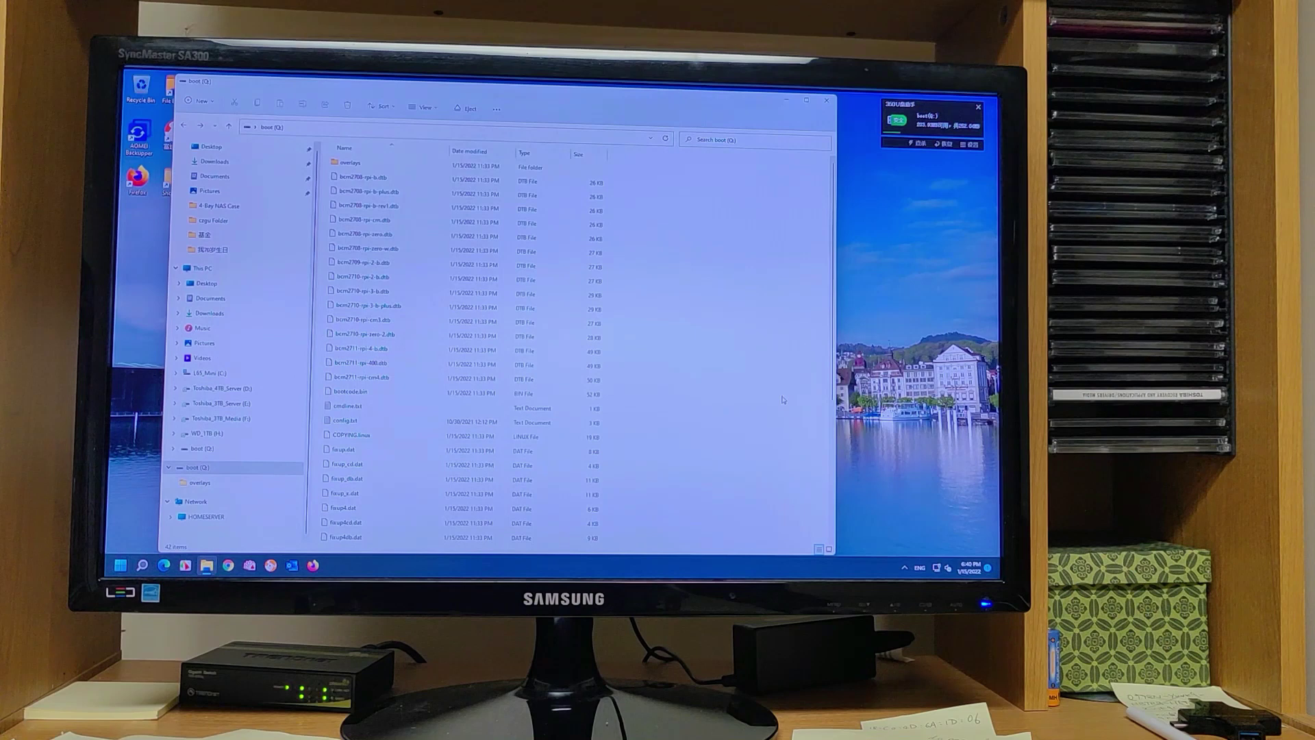
{"action": "right_click", "coordinate": [740, 349]}
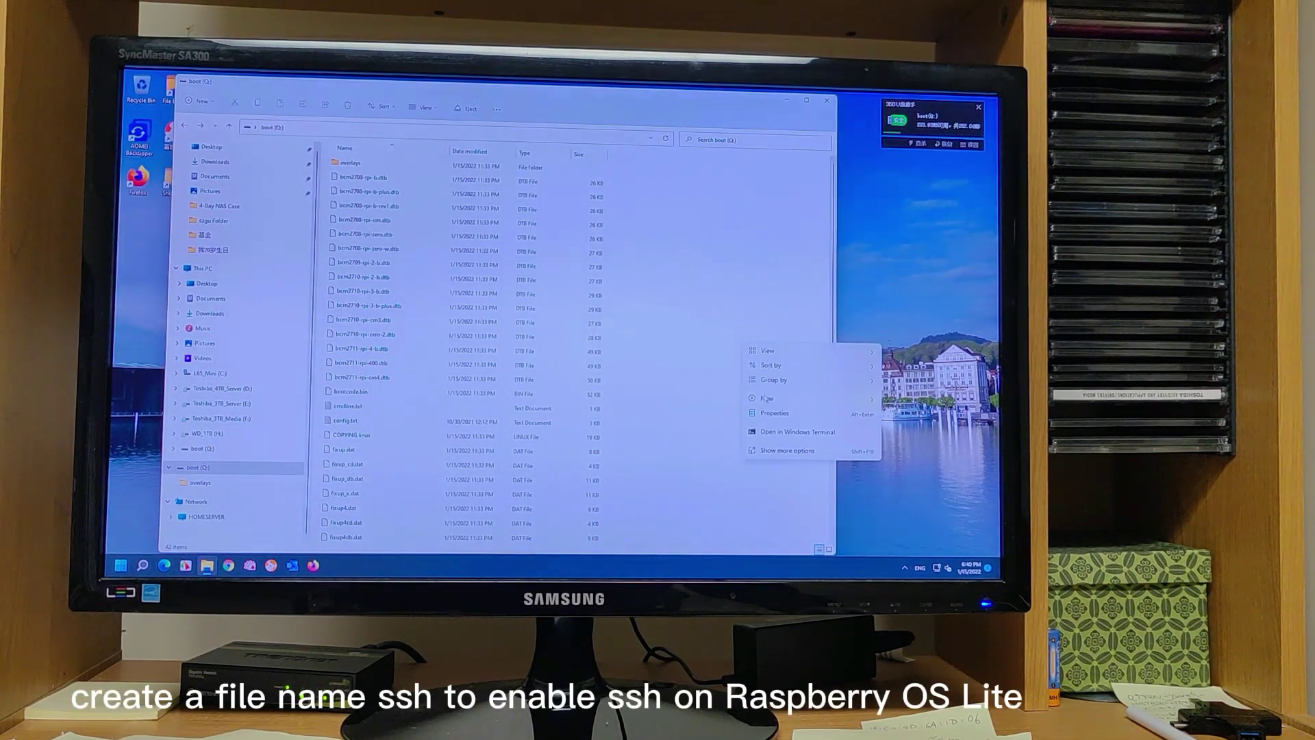
{"action": "mouse_move", "coordinate": [780, 398]}
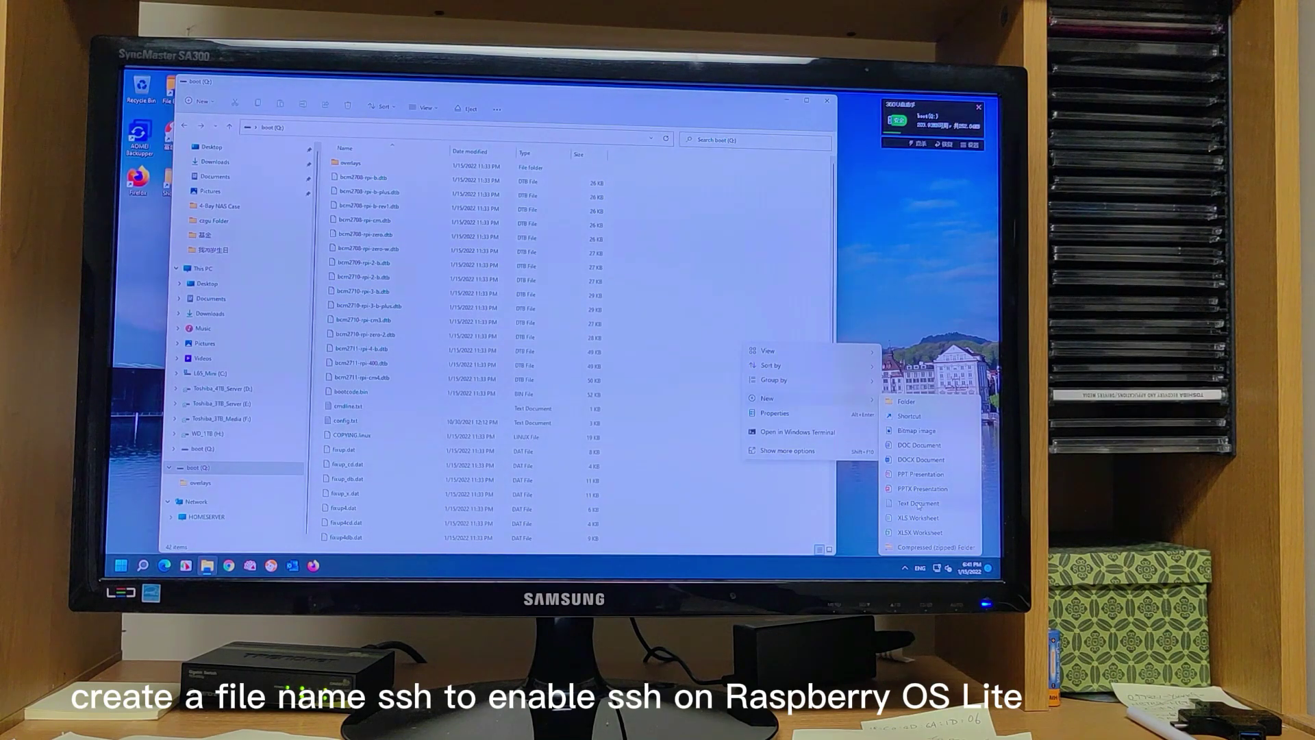
{"action": "left_click", "coordinate": [918, 505]}
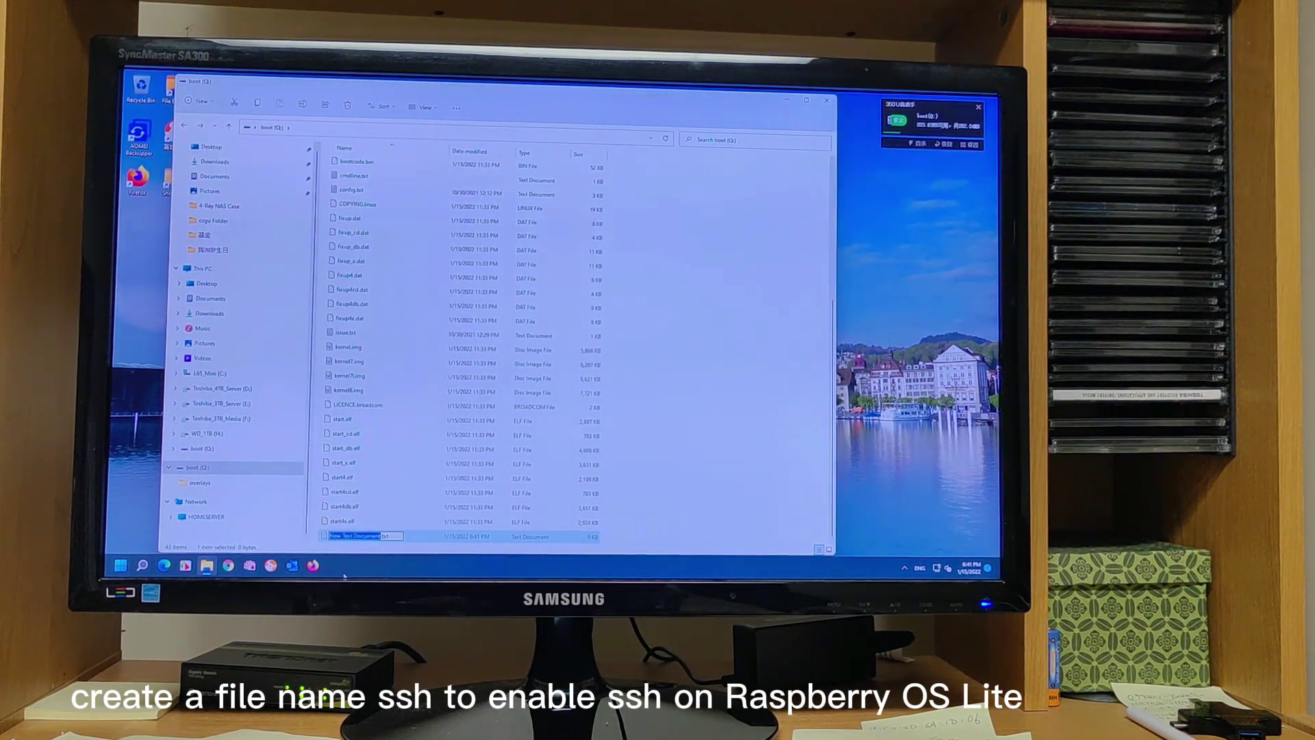
{"action": "type", "text": "ssh"}
{"action": "key", "text": "Return"}
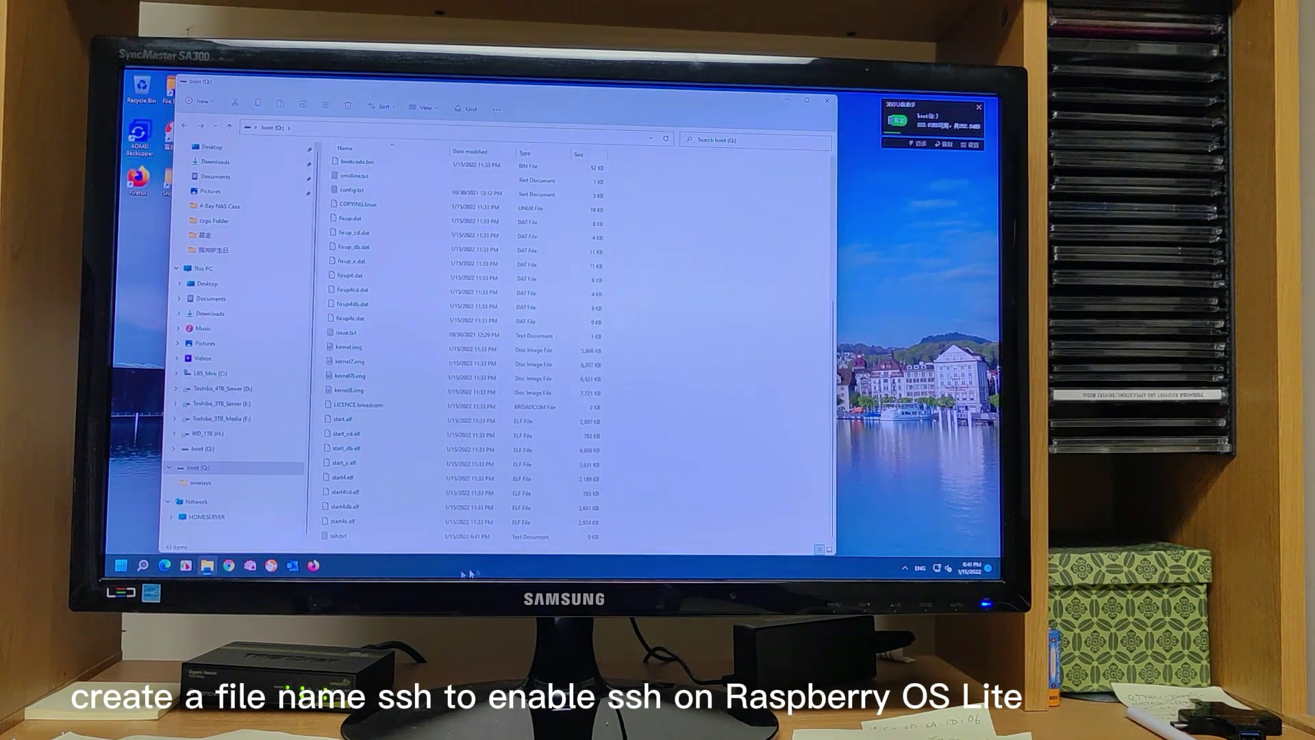
{"action": "left_click", "coordinate": [825, 100]}
{"action": "mouse_move", "coordinate": [932, 119]}
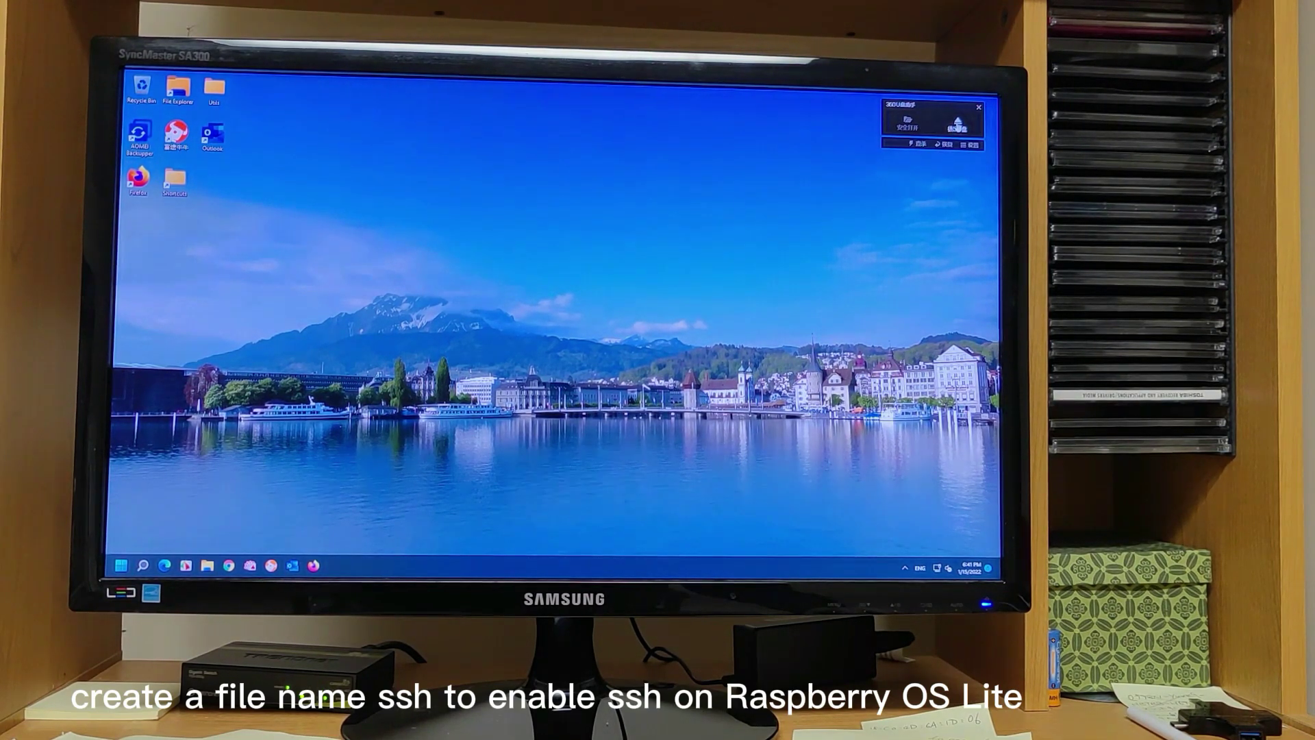
Safely eject the USB drive and bring up the Run prompt
{"action": "left_click", "coordinate": [957, 124]}
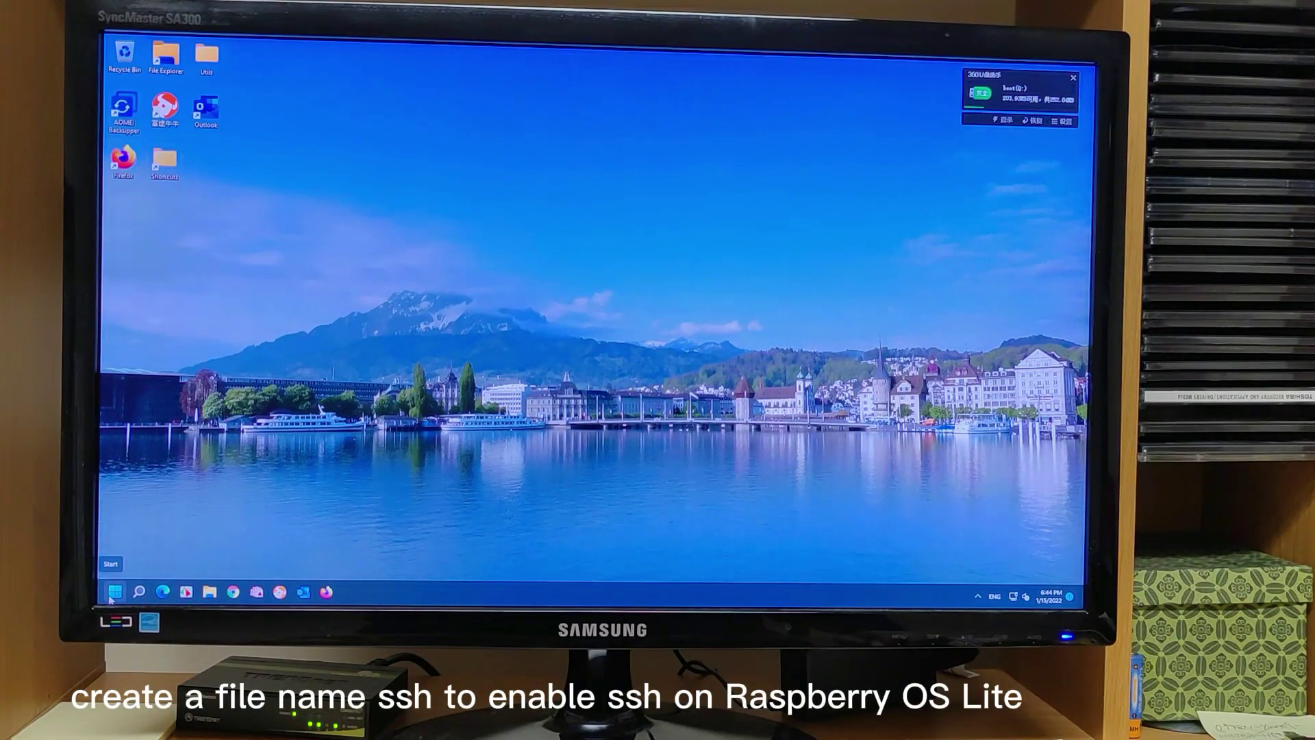
{"action": "right_click", "coordinate": [109, 596]}
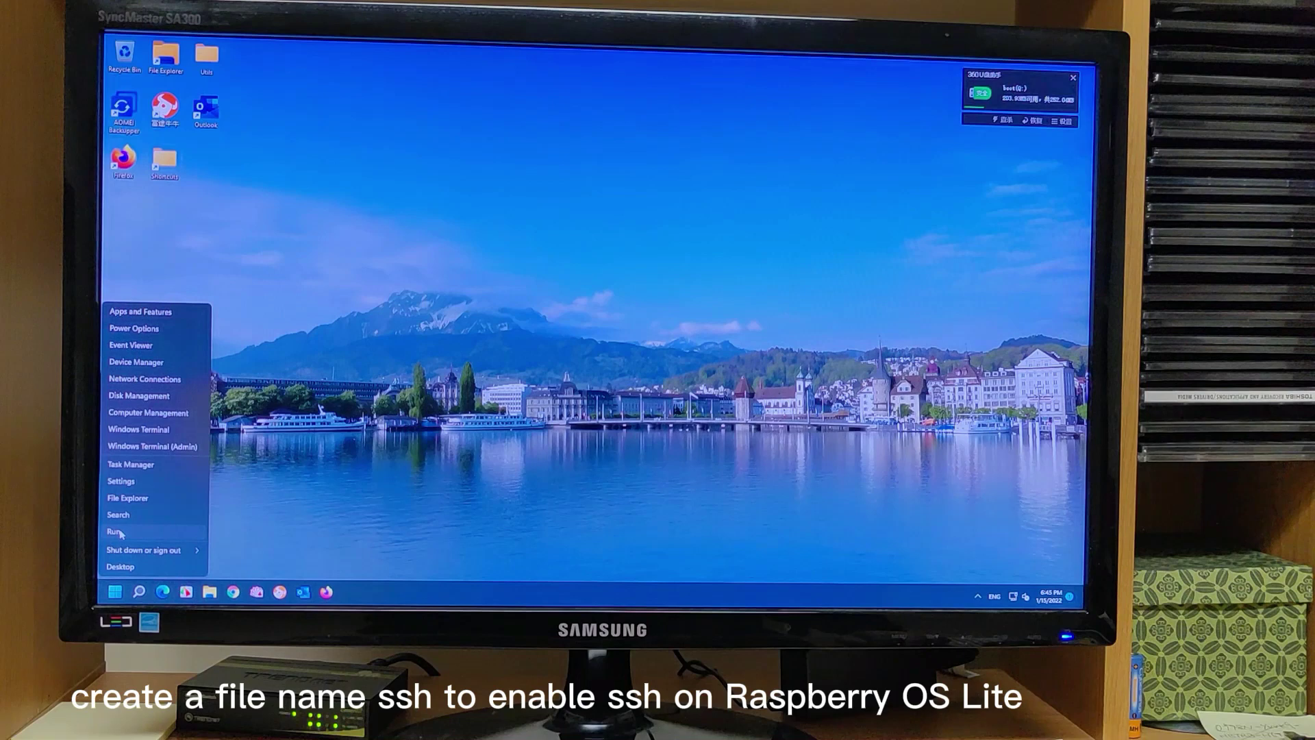
{"action": "left_click", "coordinate": [115, 531]}
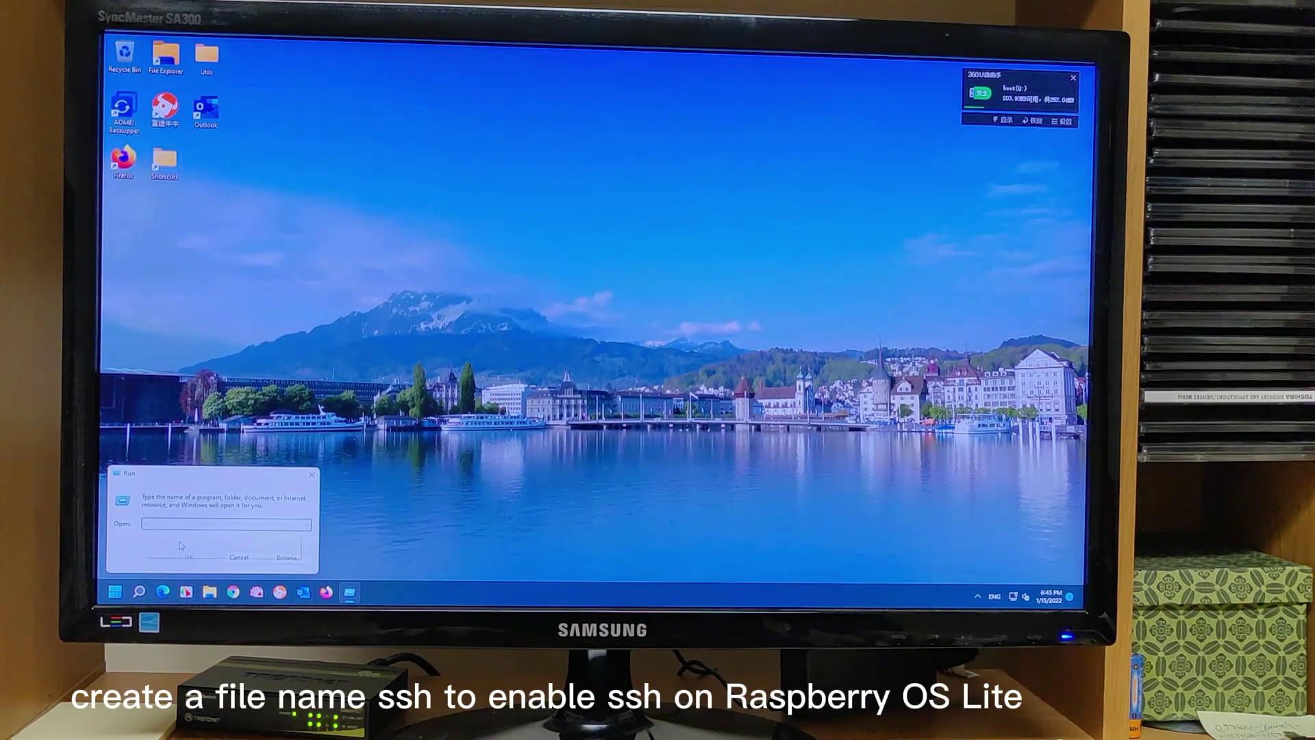
{"action": "type", "text": "cmd"}
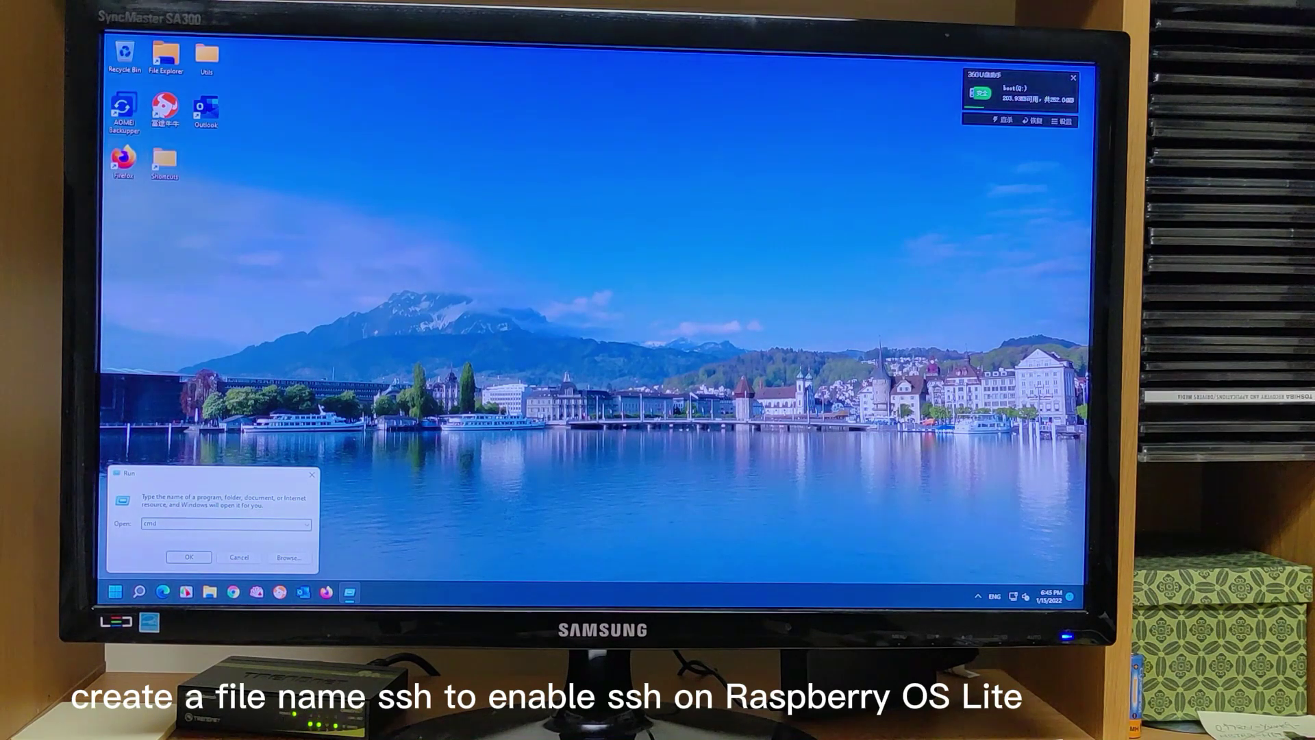
{"action": "key", "text": "Return"}
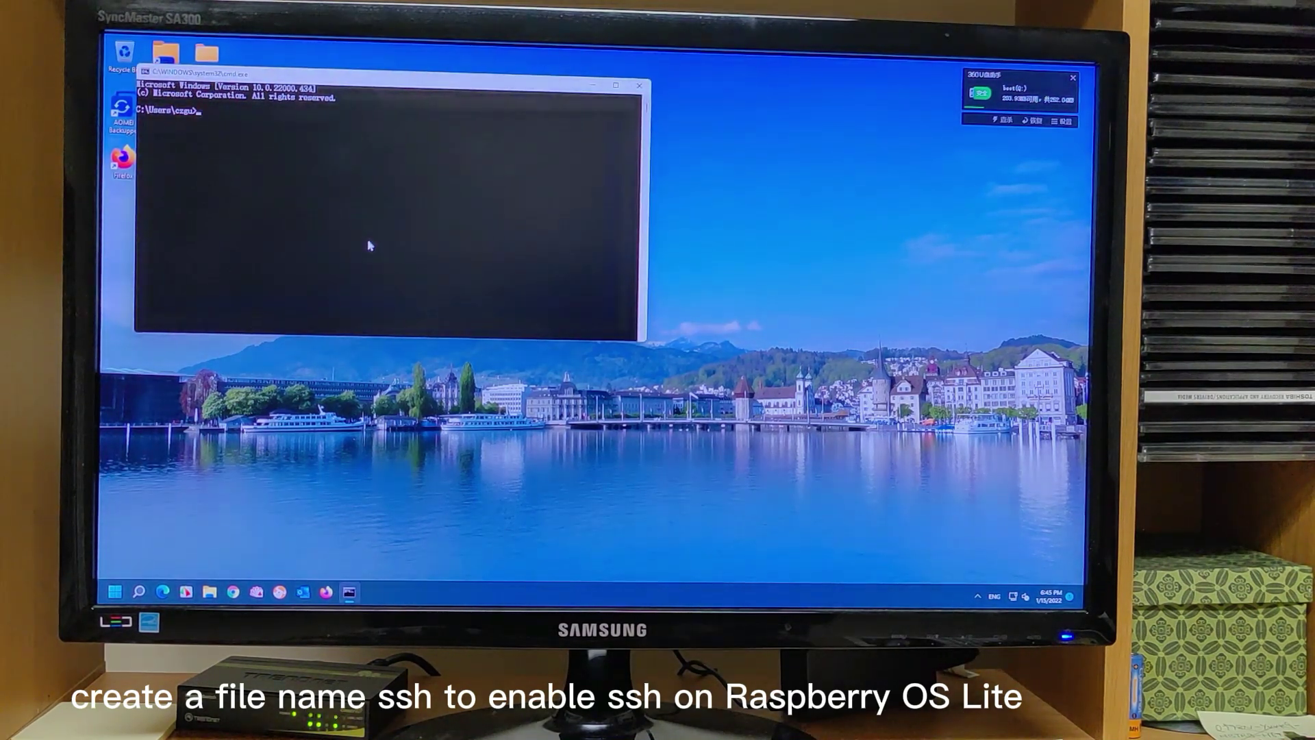
{"action": "type", "text": "n"}
{"action": "type", "text": "ss"}
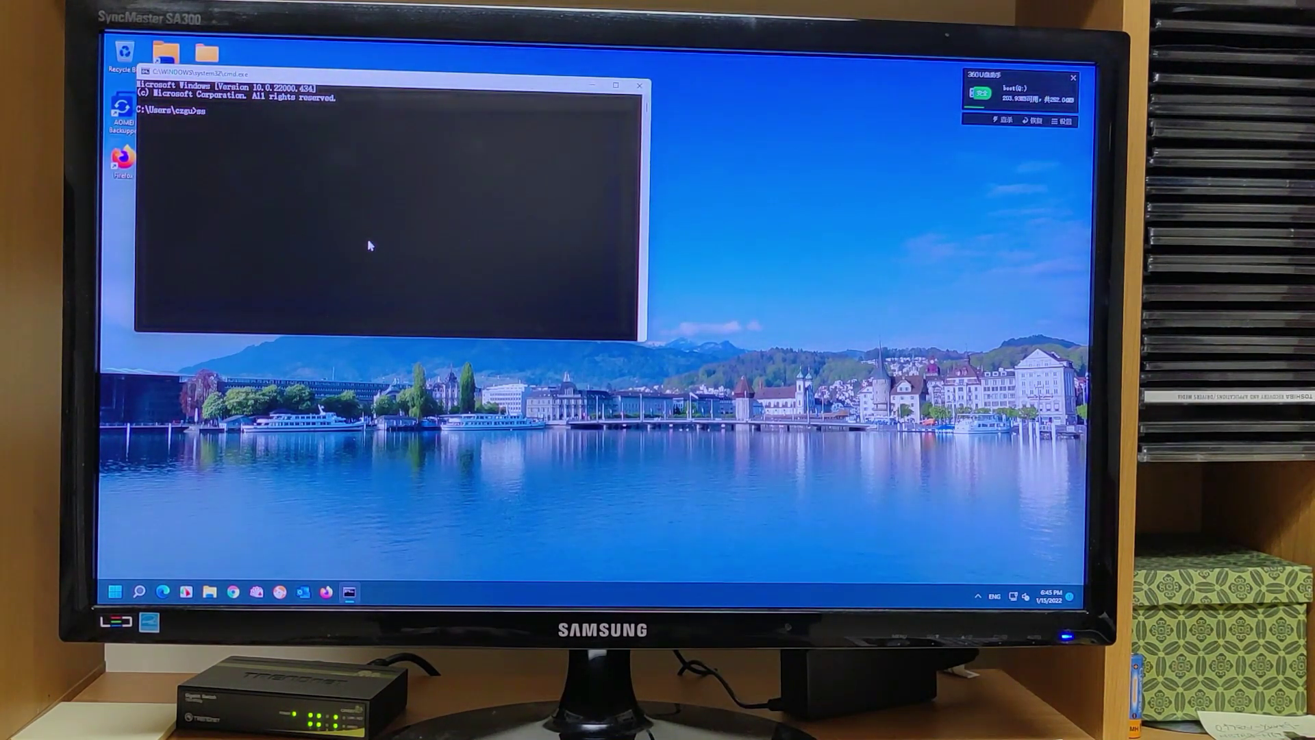
{"action": "type", "text": "h p"}
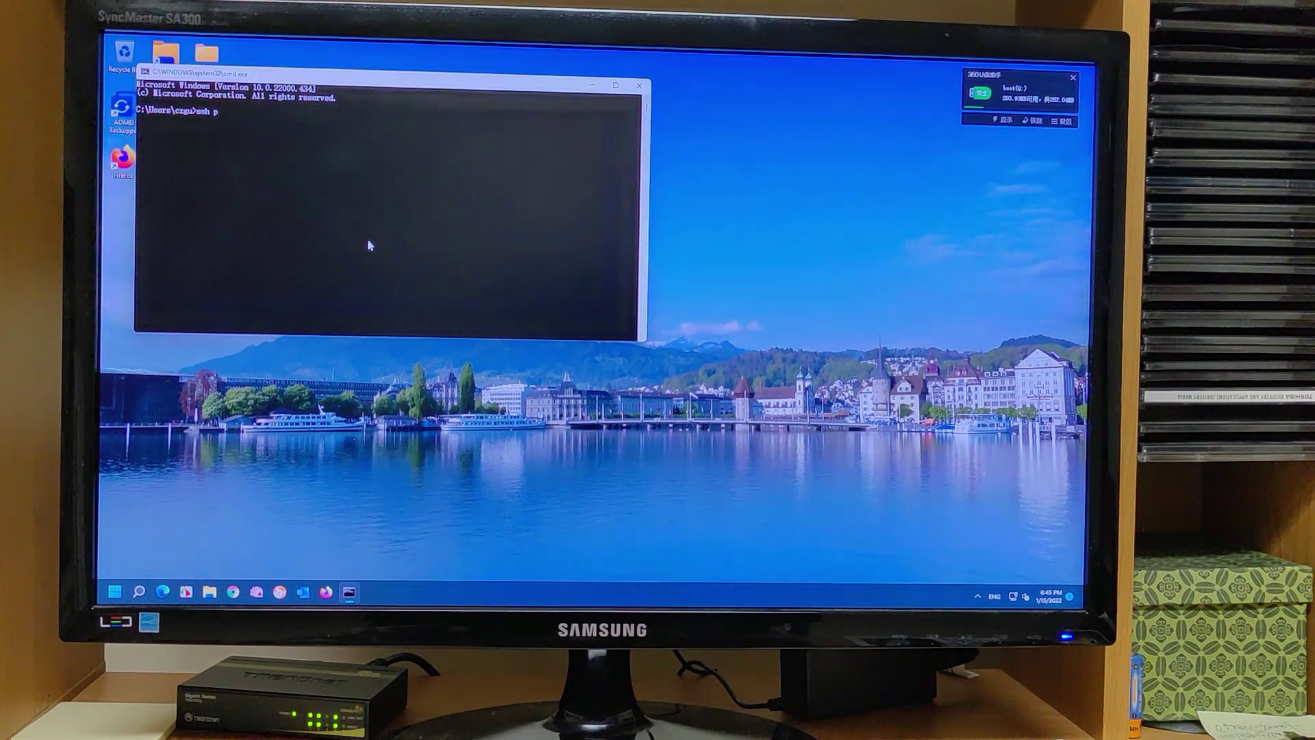
{"action": "type", "text": "i@1"}
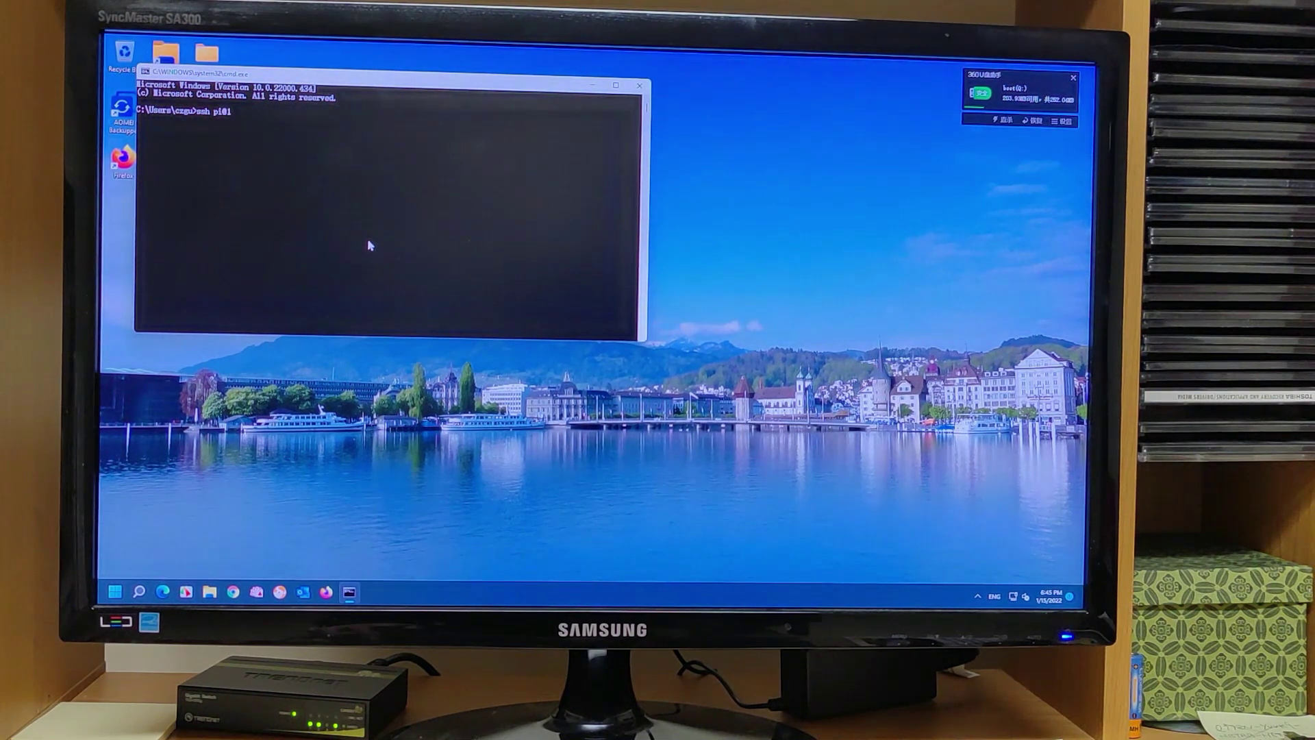
{"action": "type", "text": "92.1"}
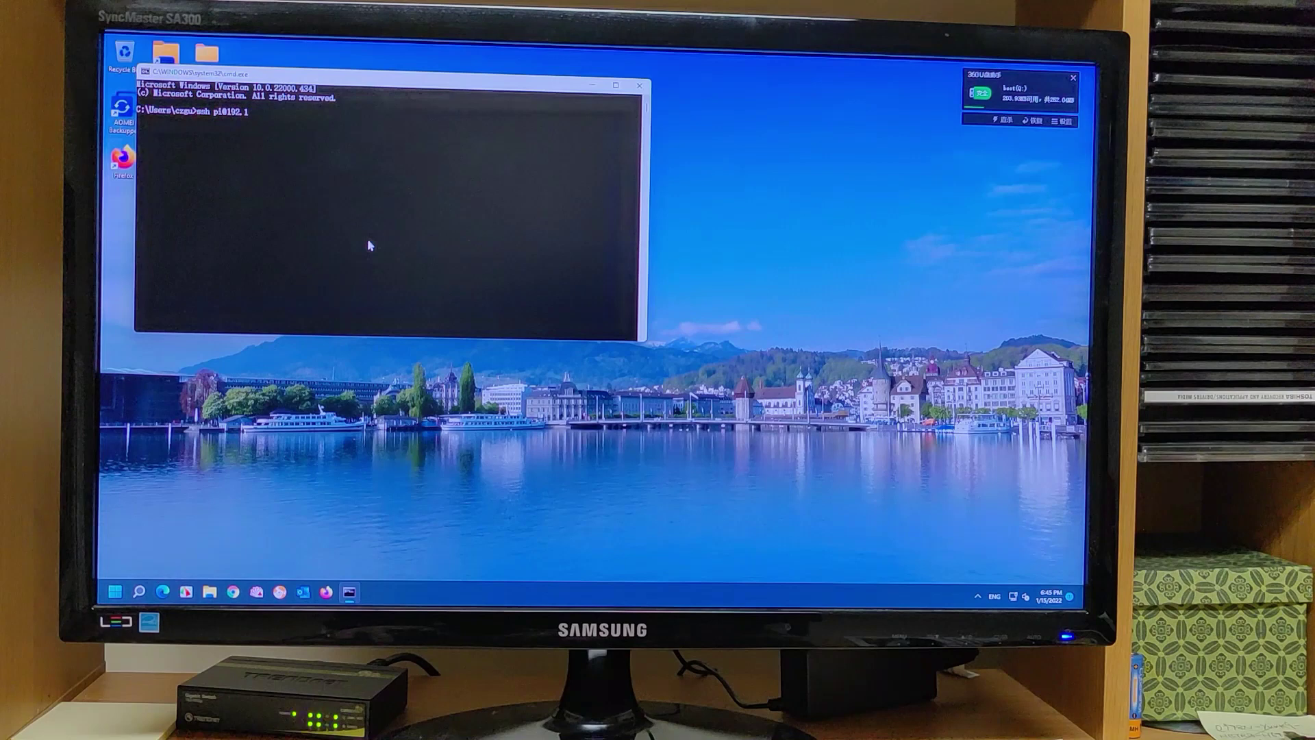
{"action": "type", "text": "68.1"}
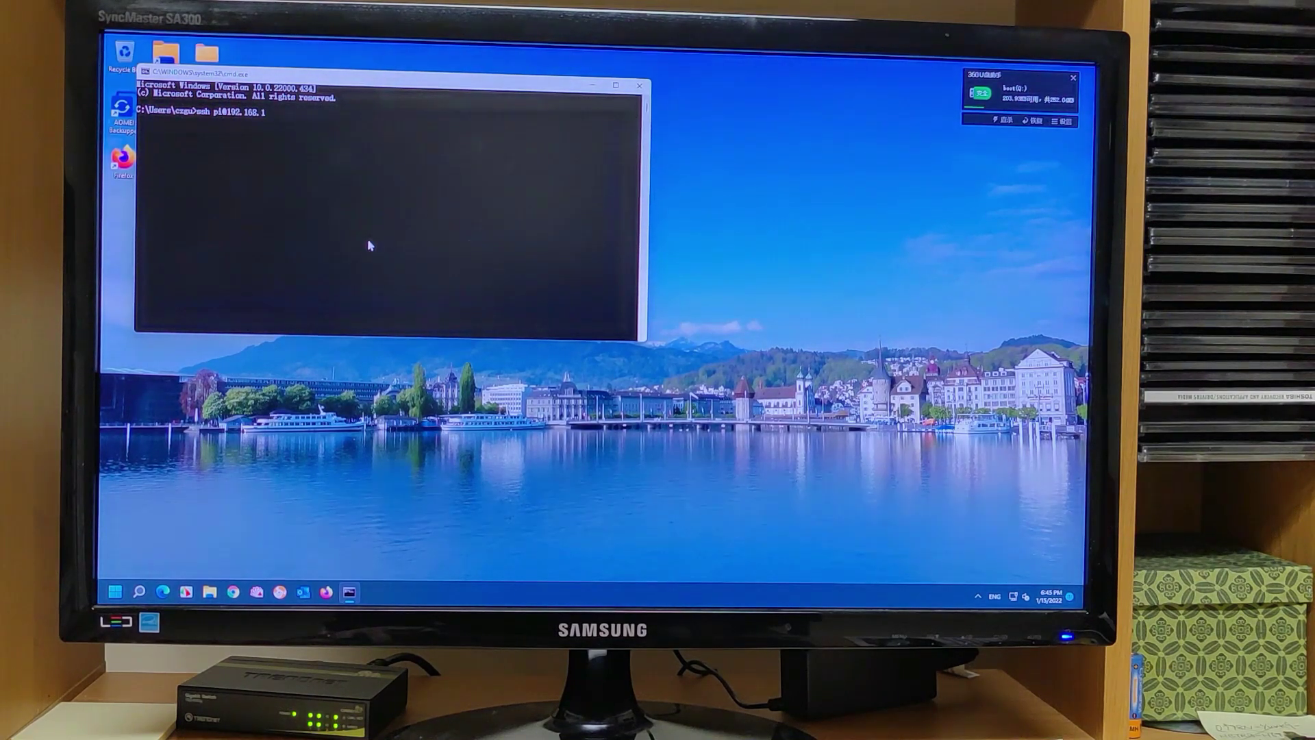
{"action": "type", "text": ".100"}
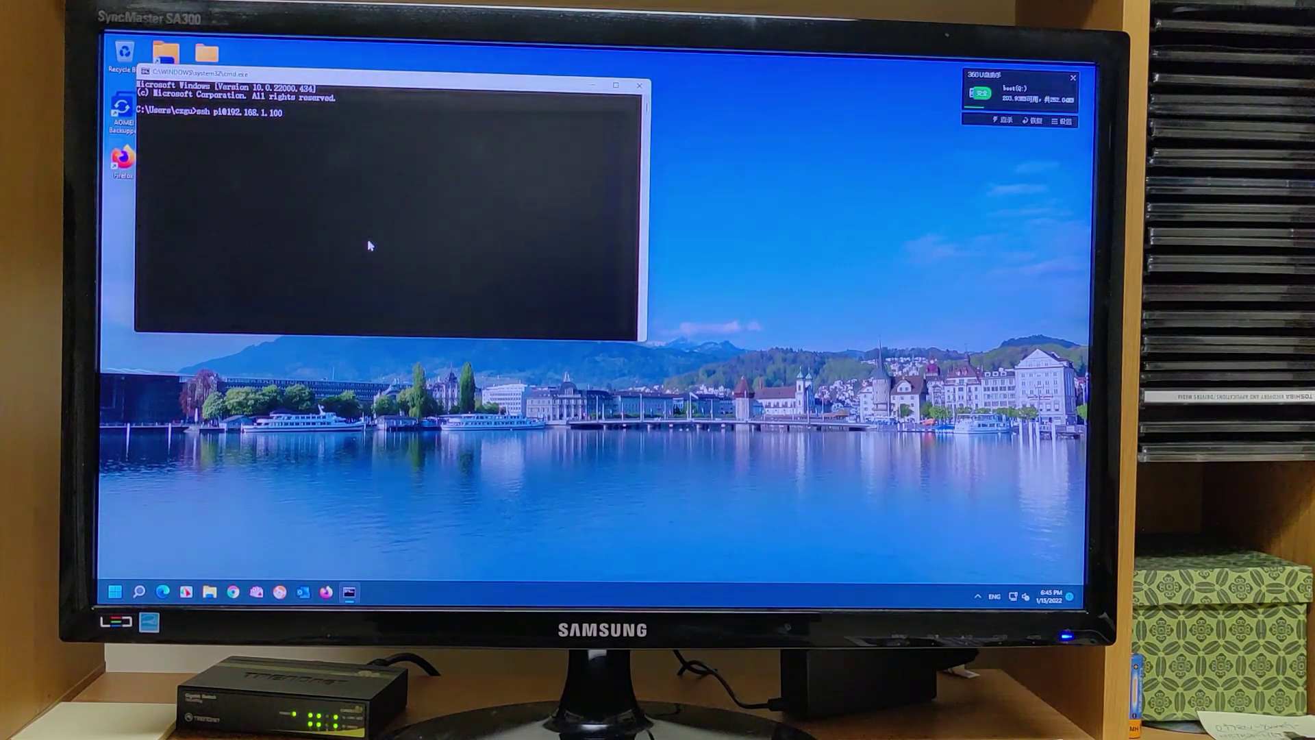
{"action": "key", "text": "Return"}
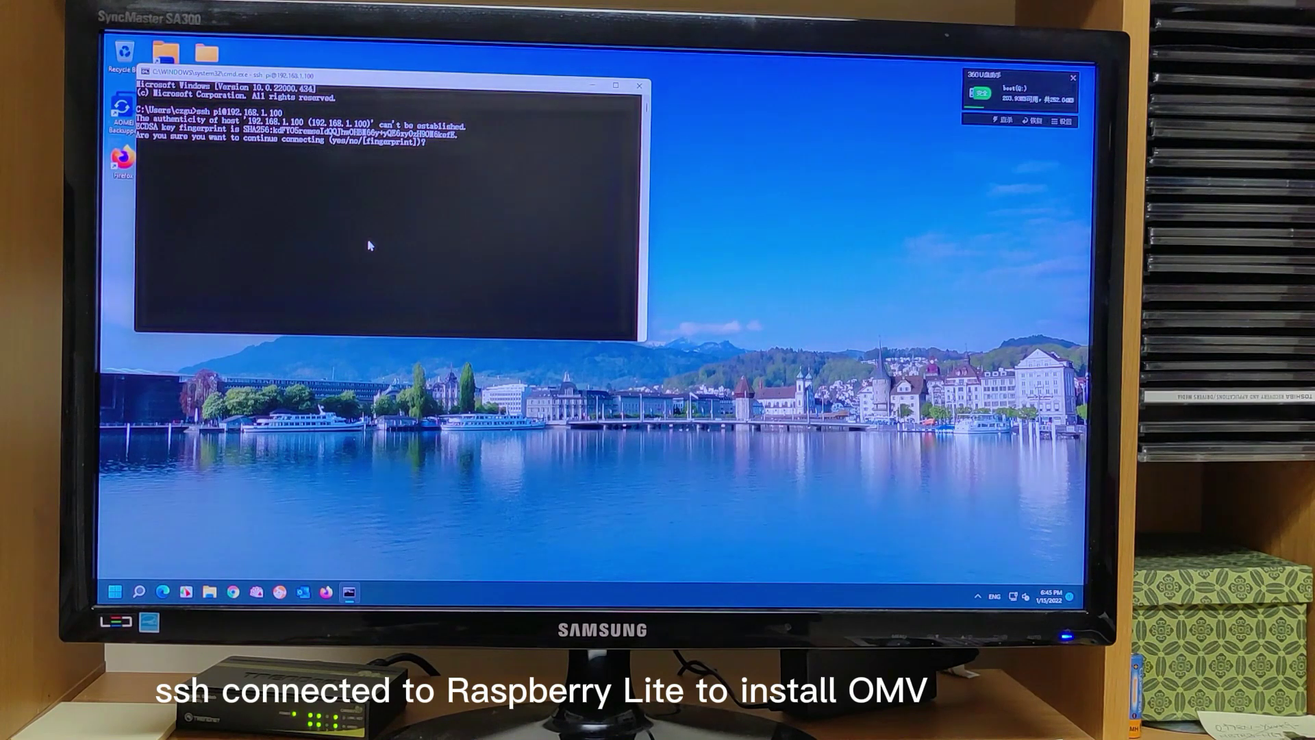
{"action": "type", "text": "yes"}
{"action": "key", "text": "Return"}
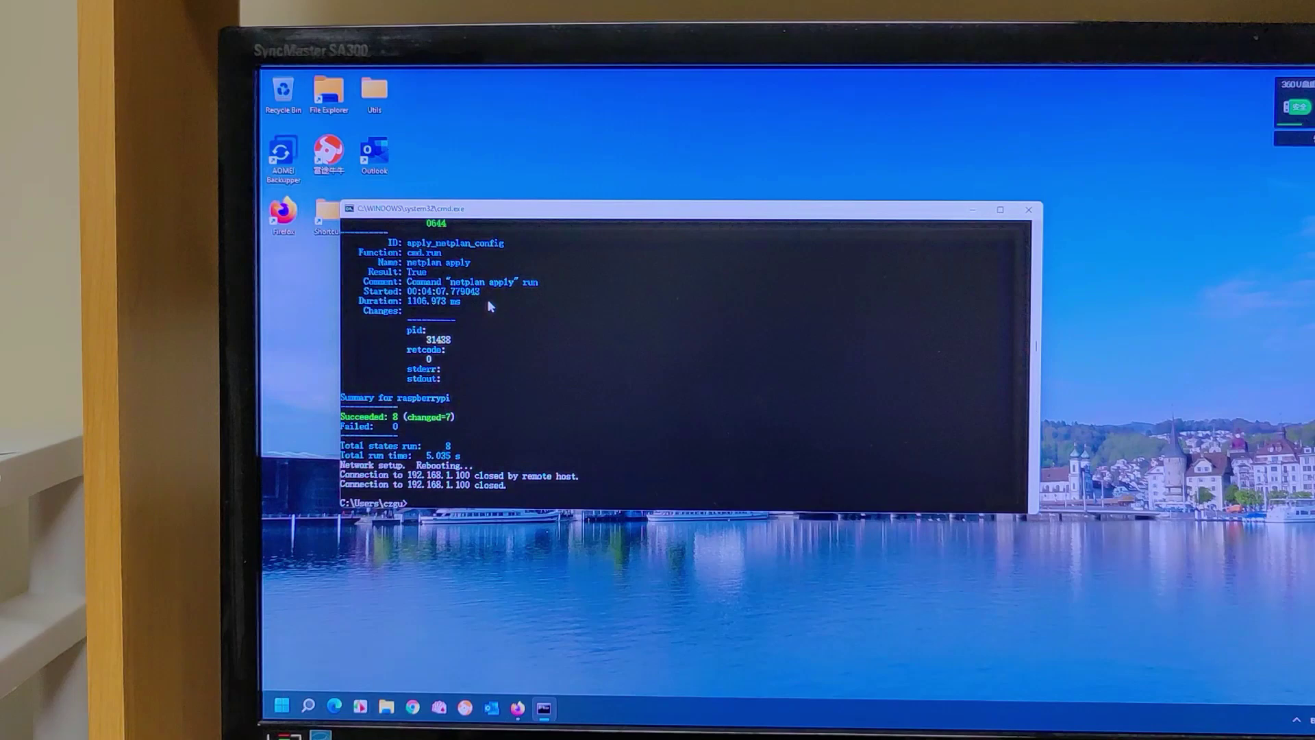
Close Command Prompt and load 192.168.1.100 in Firefox
{"action": "left_click", "coordinate": [1027, 209]}
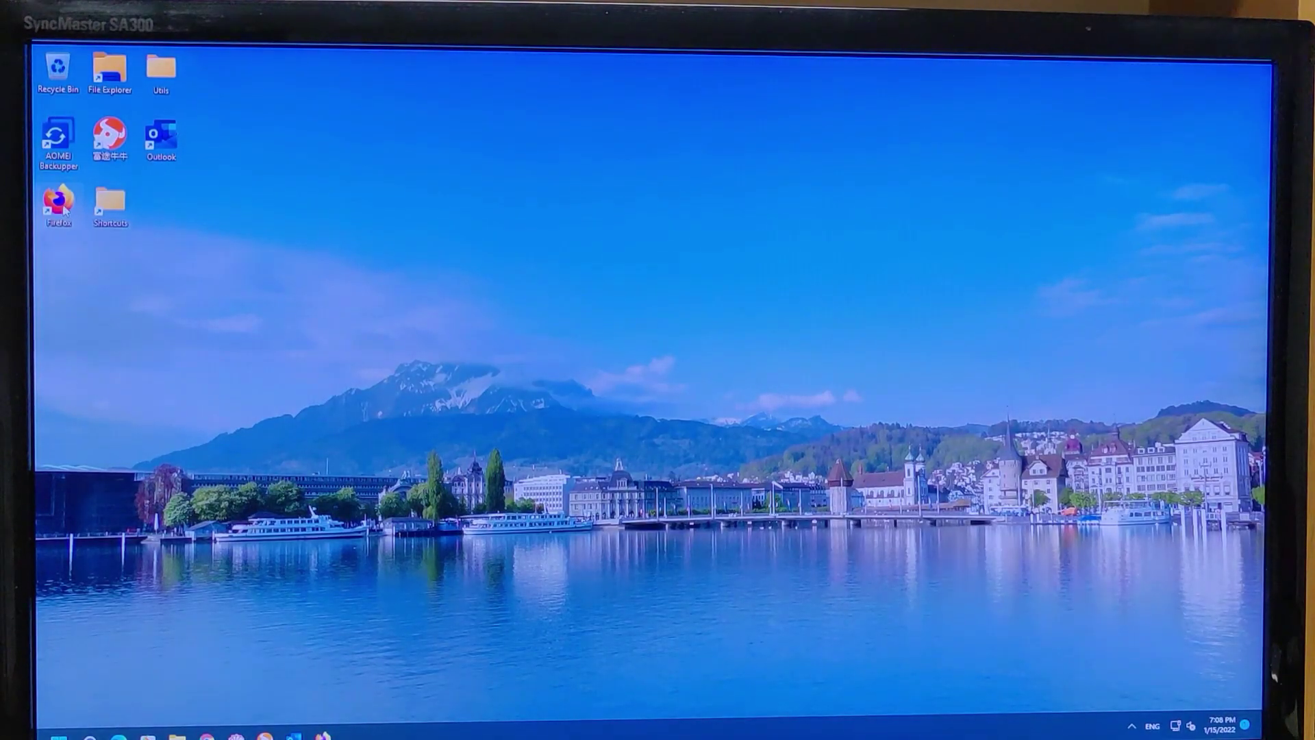
{"action": "left_click", "coordinate": [322, 737]}
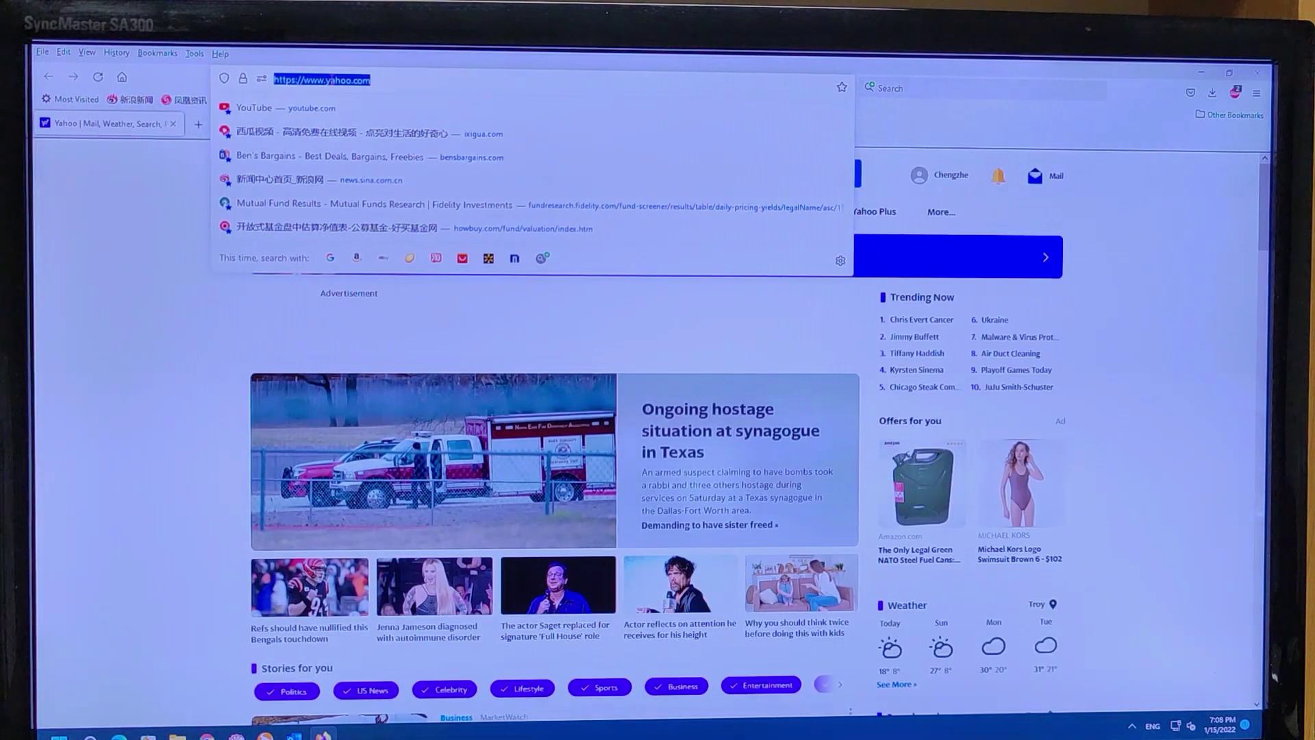
{"action": "type", "text": "19"}
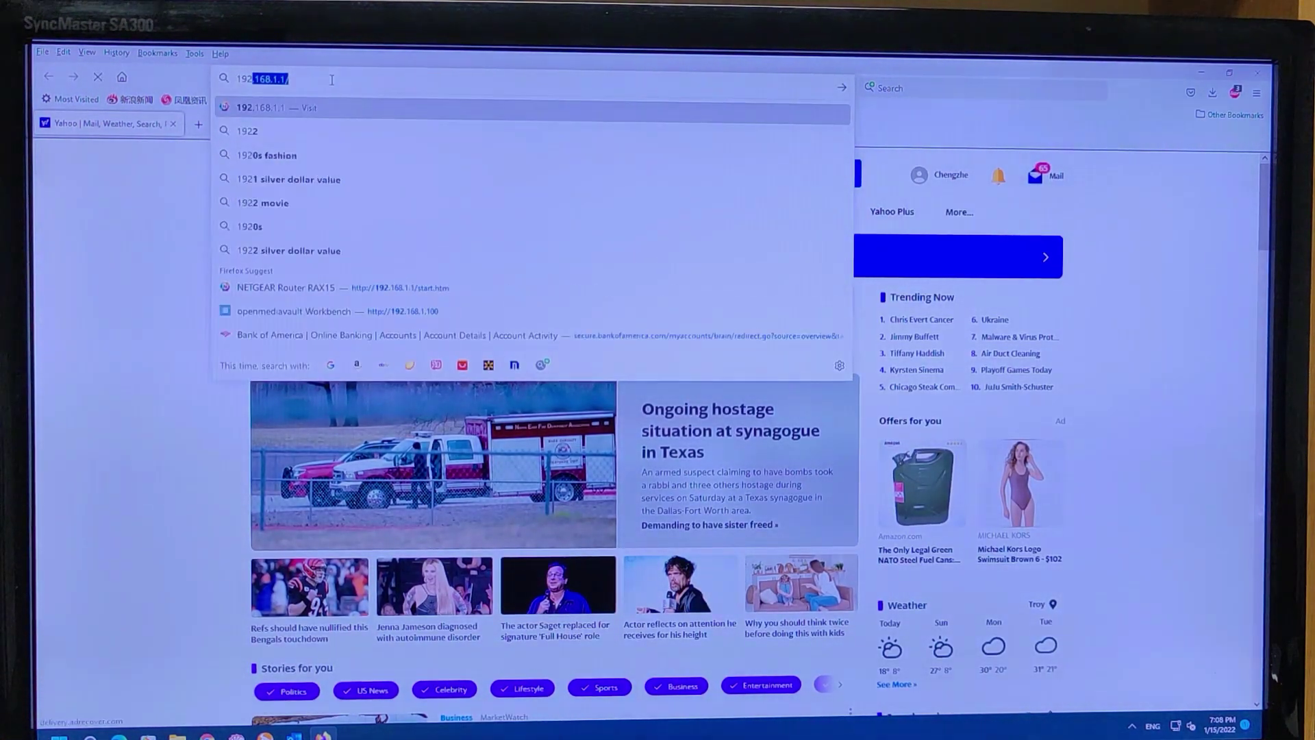
{"action": "type", "text": "2.168."}
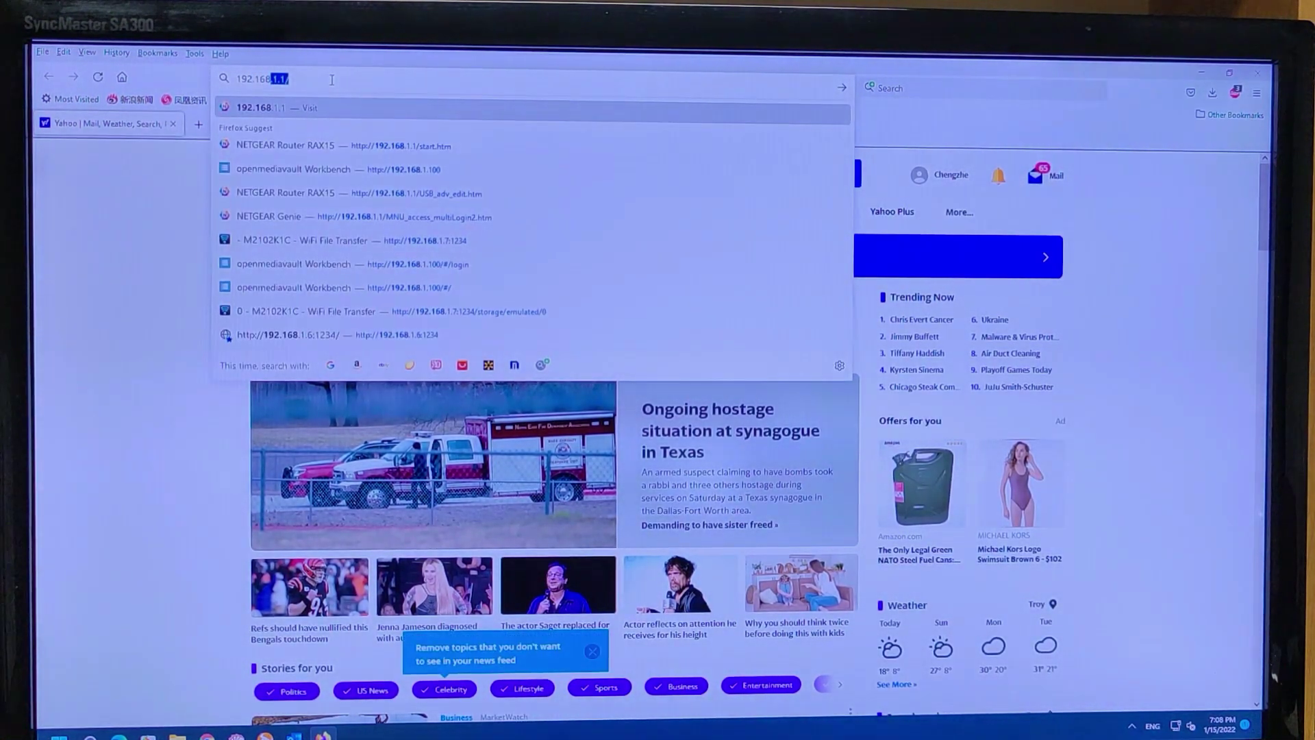
{"action": "type", "text": "1.100"}
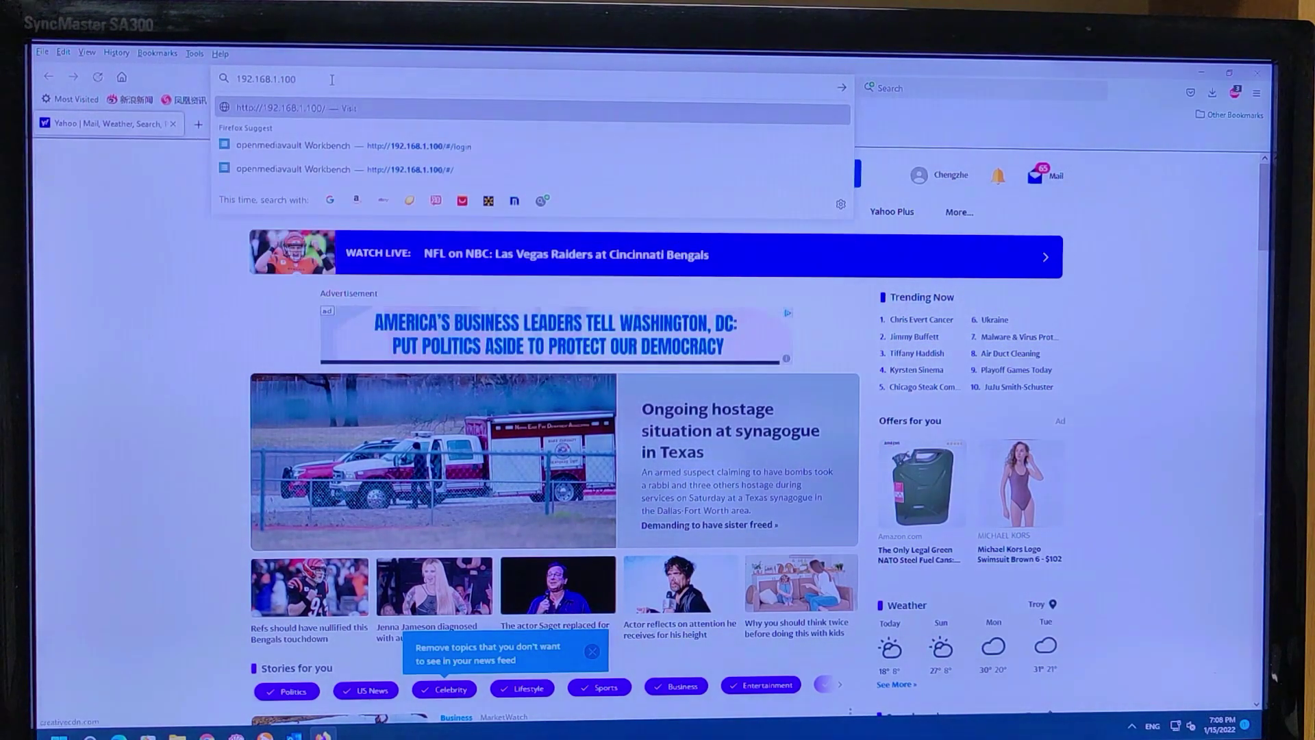
{"action": "key", "text": "Return"}
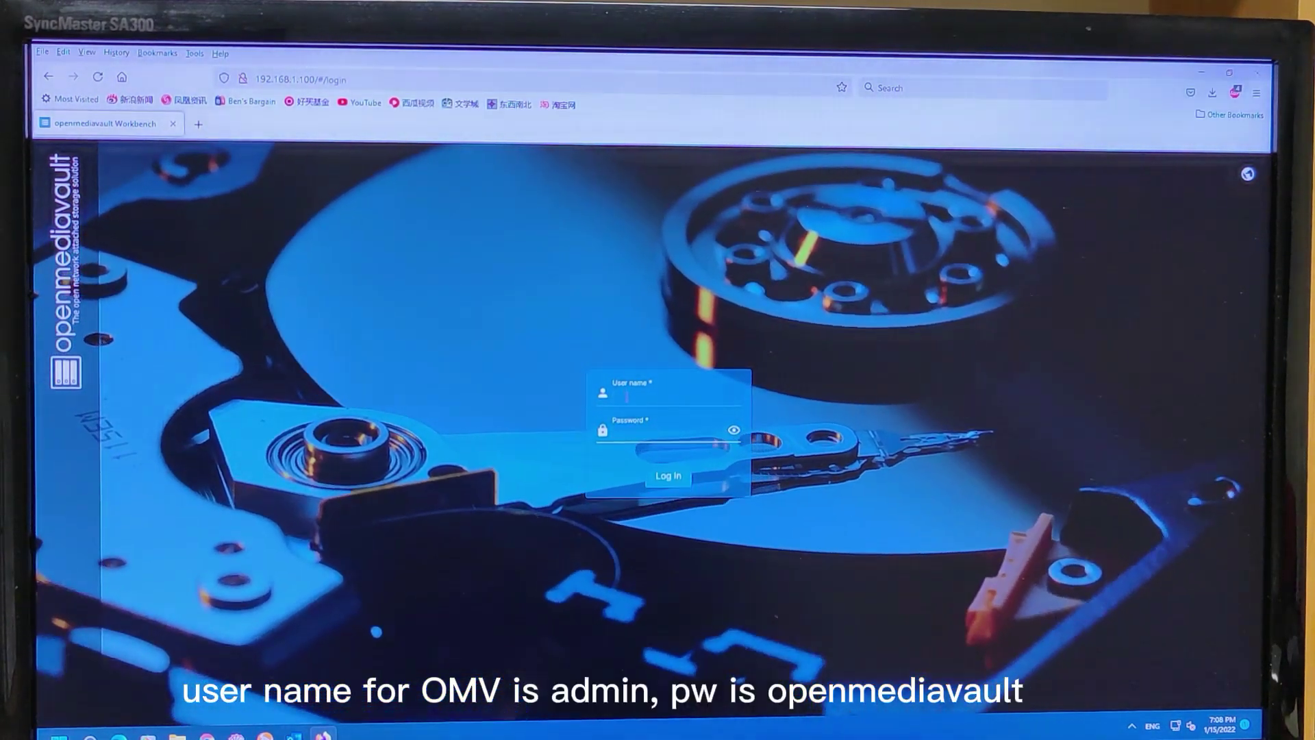
{"action": "type", "text": "admin"}
Log in as admin and save the credentials in Firefox
{"action": "key", "text": "Tab"}
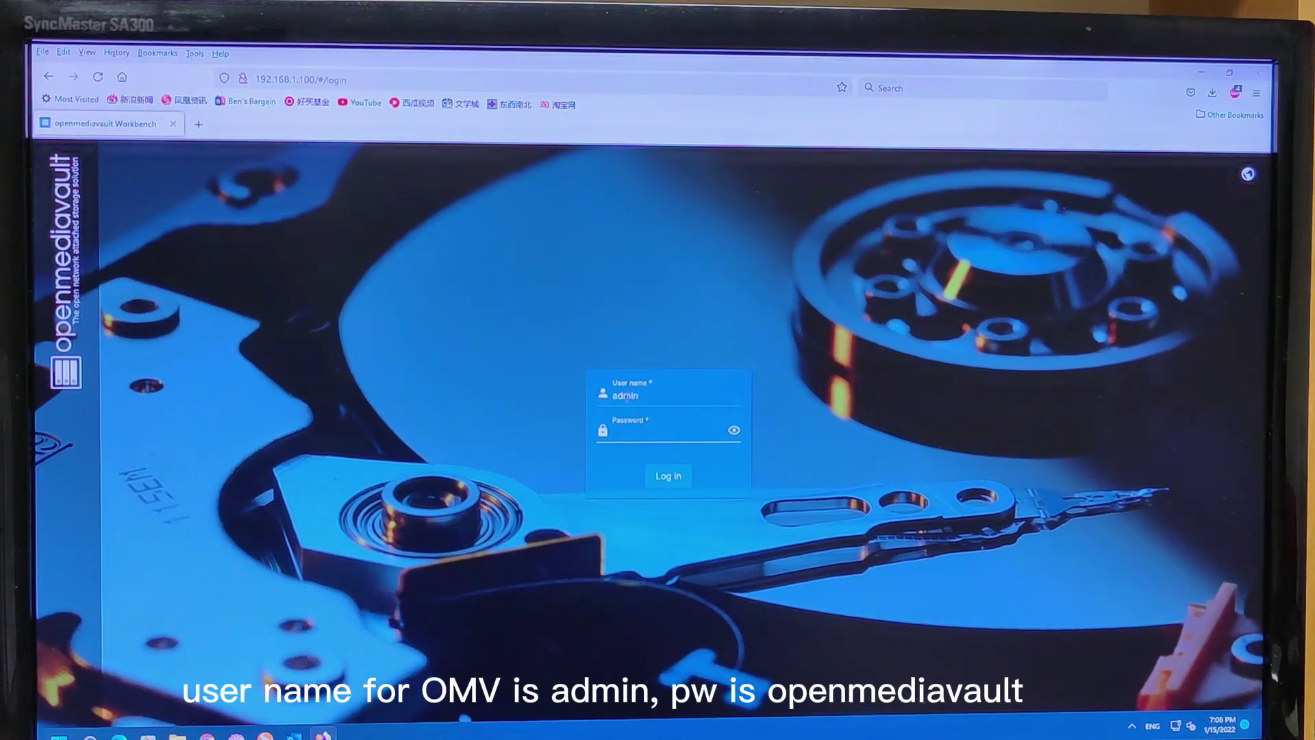
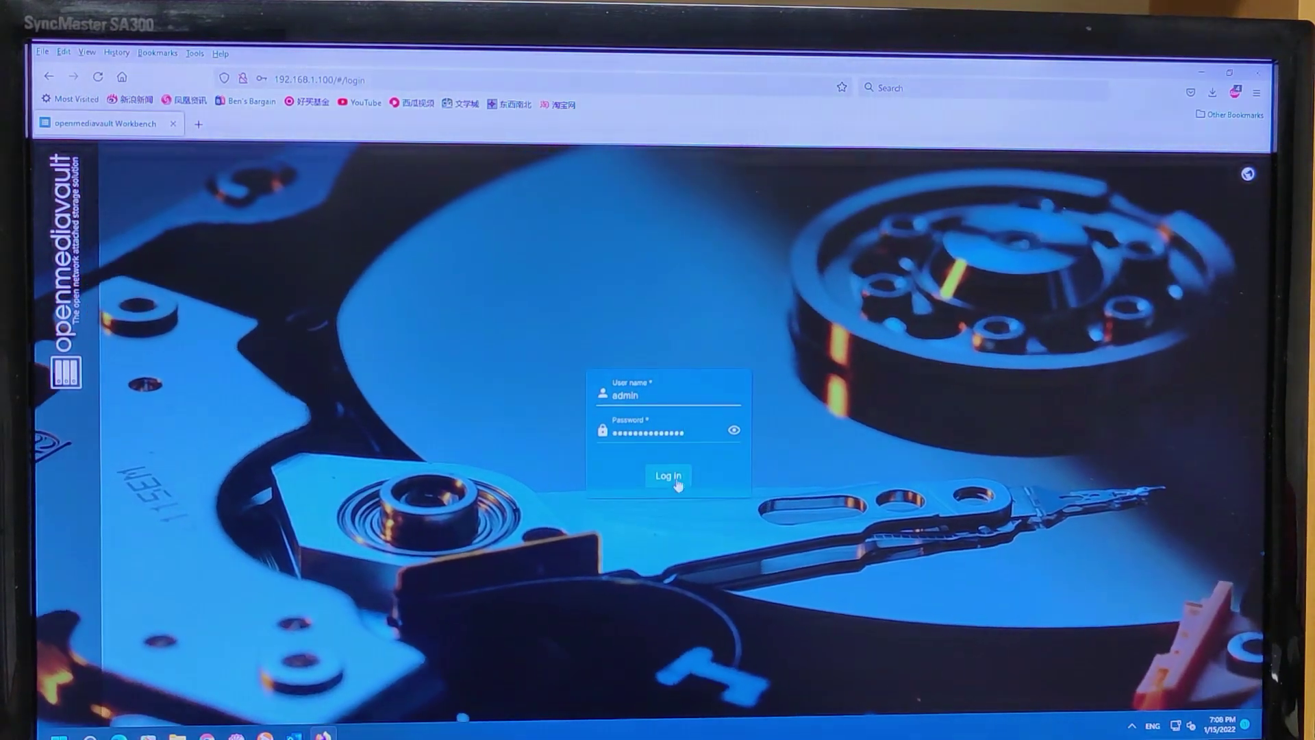
{"action": "left_click", "coordinate": [680, 479]}
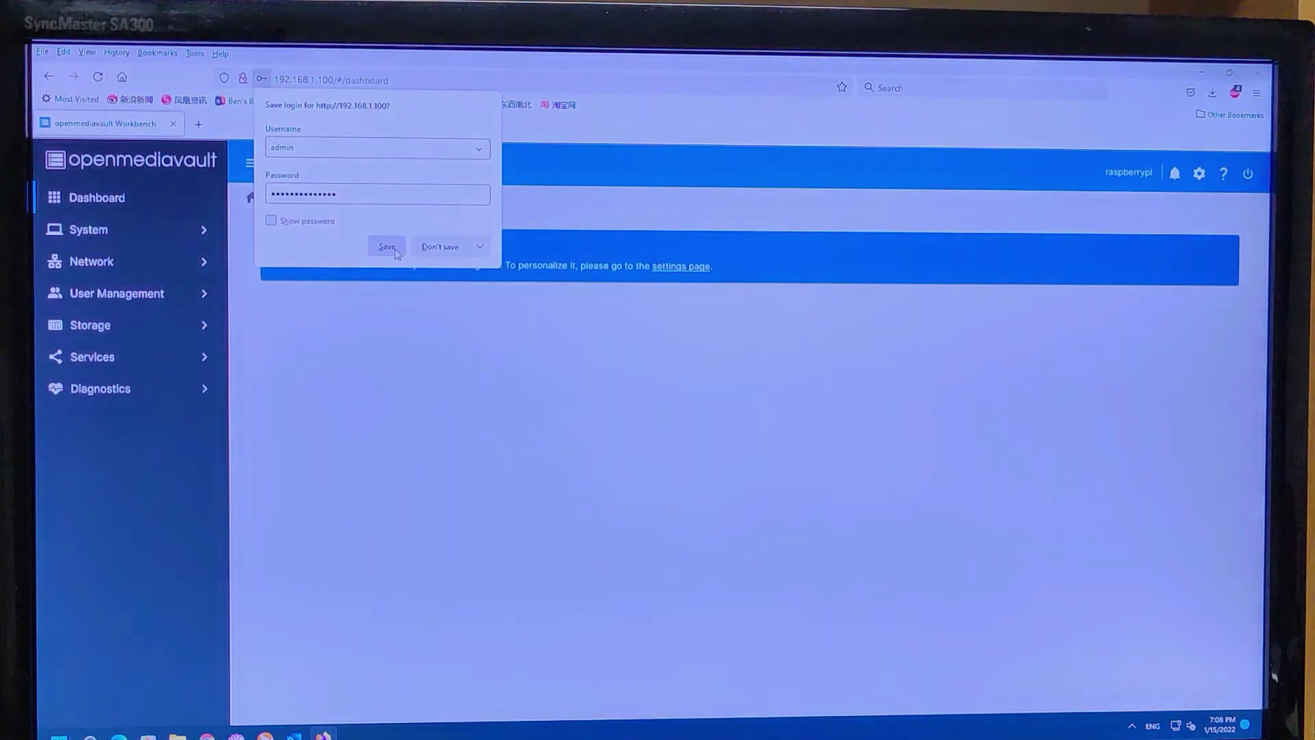
{"action": "left_click", "coordinate": [387, 248]}
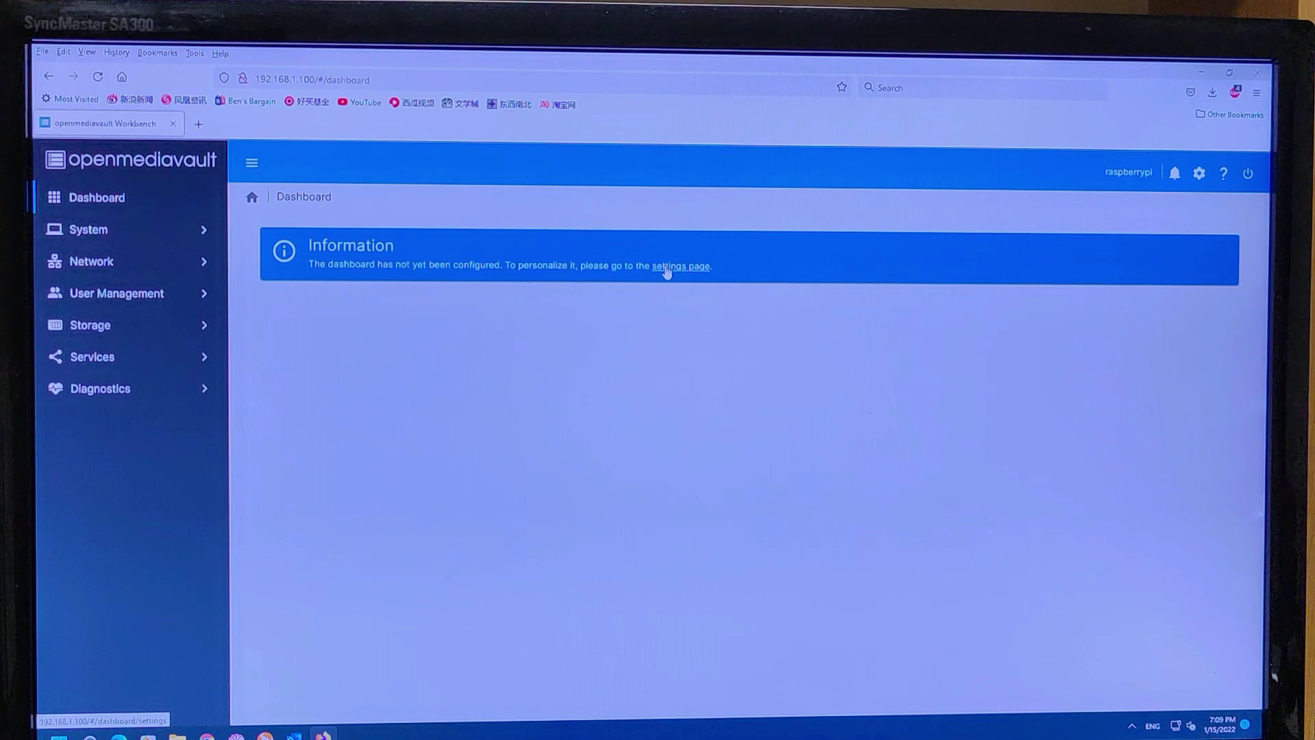
Enable the CPU, CPU Utilization and File Systems dashboard widgets, then start entering a new password
{"action": "left_click", "coordinate": [666, 266]}
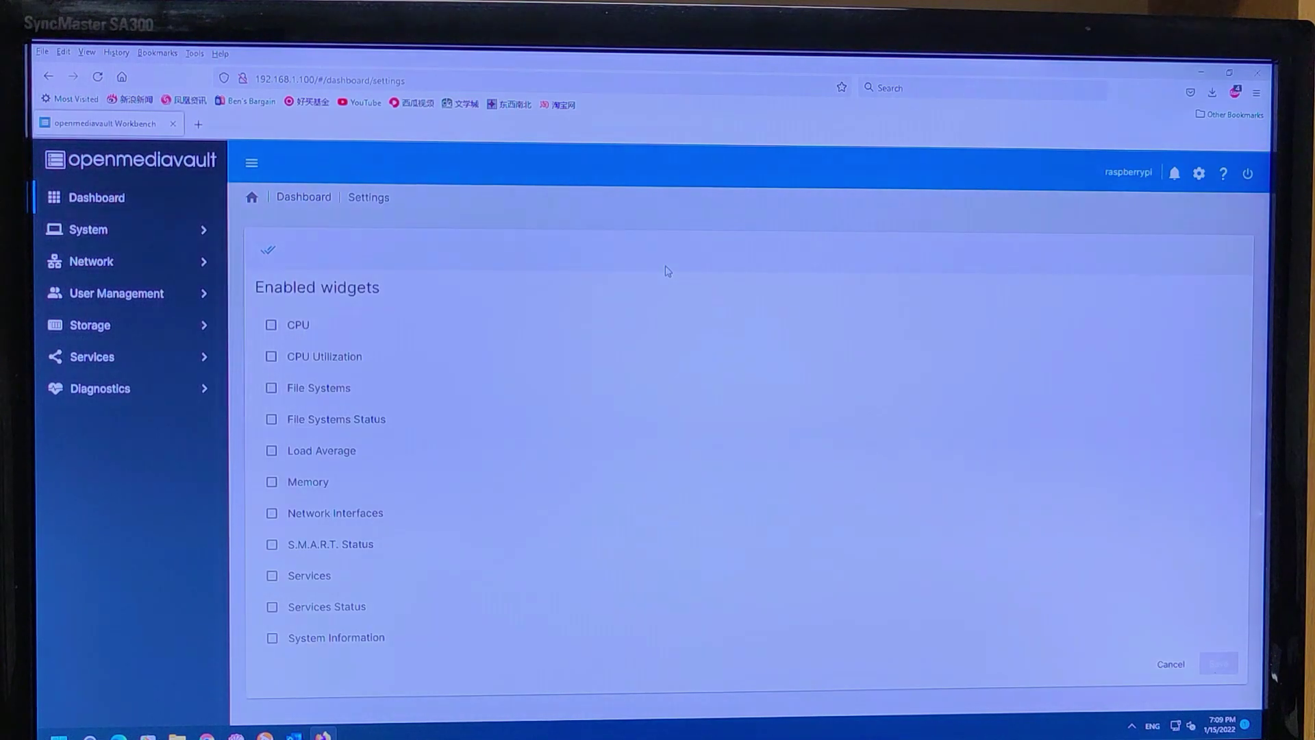
{"action": "left_click", "coordinate": [271, 326]}
{"action": "left_click", "coordinate": [272, 356]}
{"action": "left_click", "coordinate": [271, 388]}
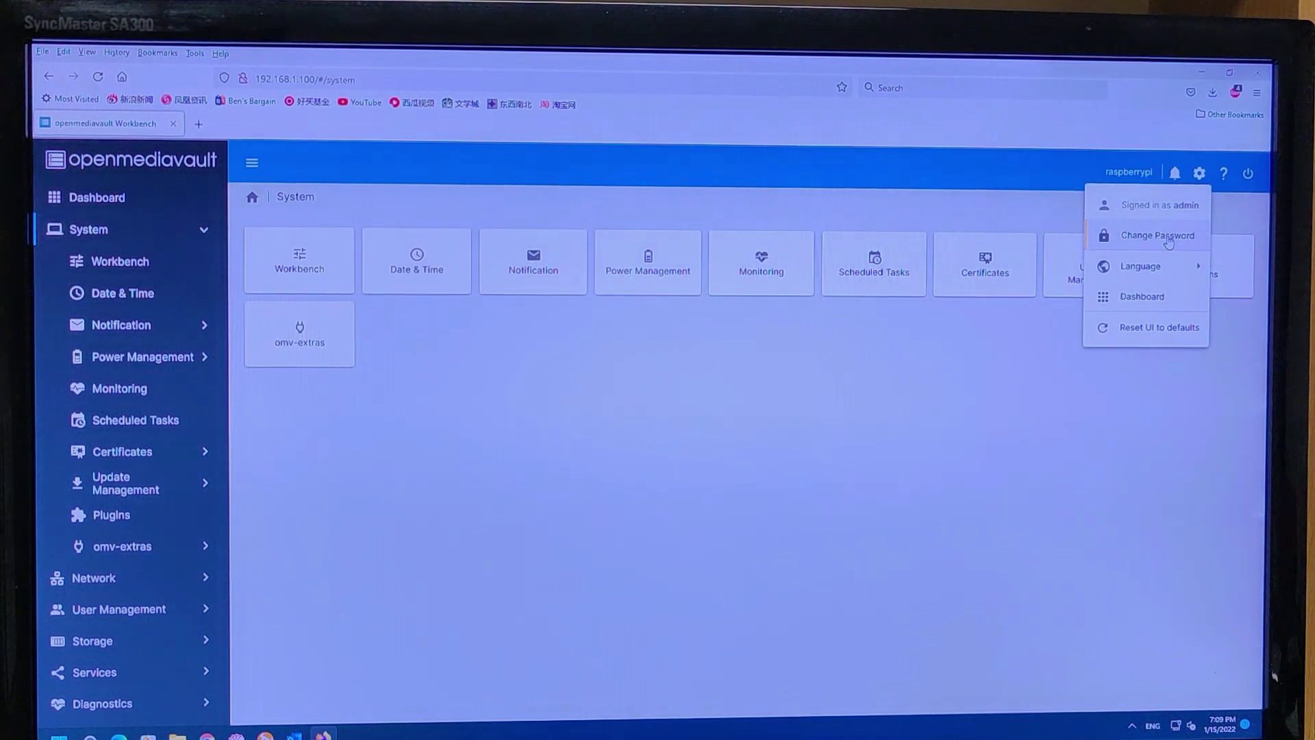
{"action": "left_click", "coordinate": [1168, 241]}
{"action": "left_click", "coordinate": [322, 256]}
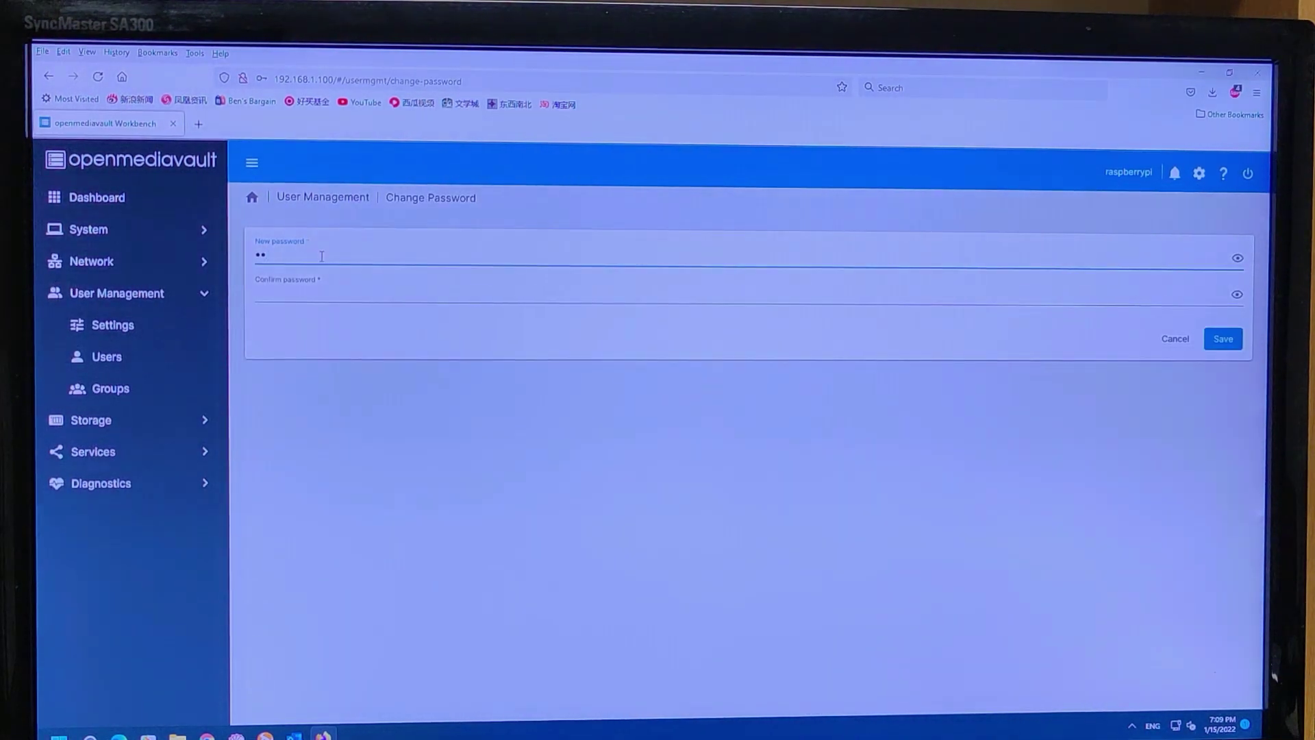
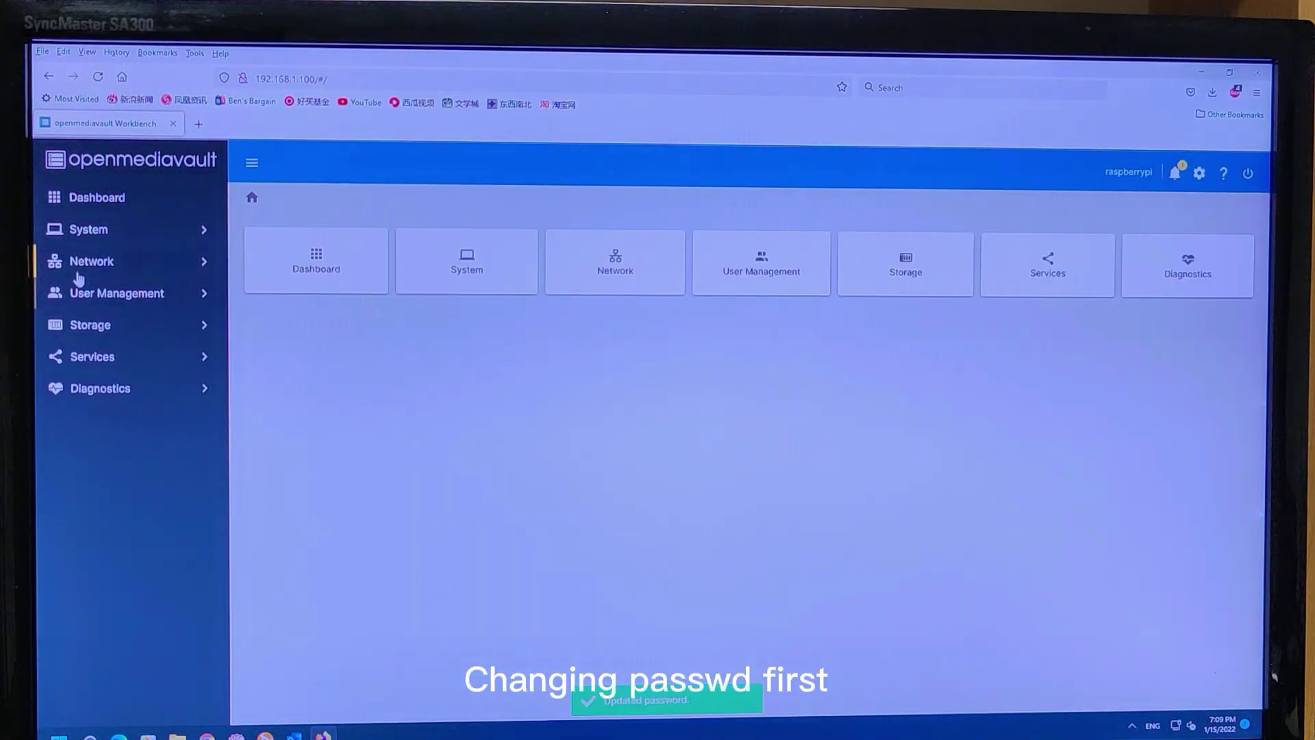
Review the Workbench, Date & Time, notification settings and notification events, then go to Power Management
{"action": "left_click", "coordinate": [74, 232]}
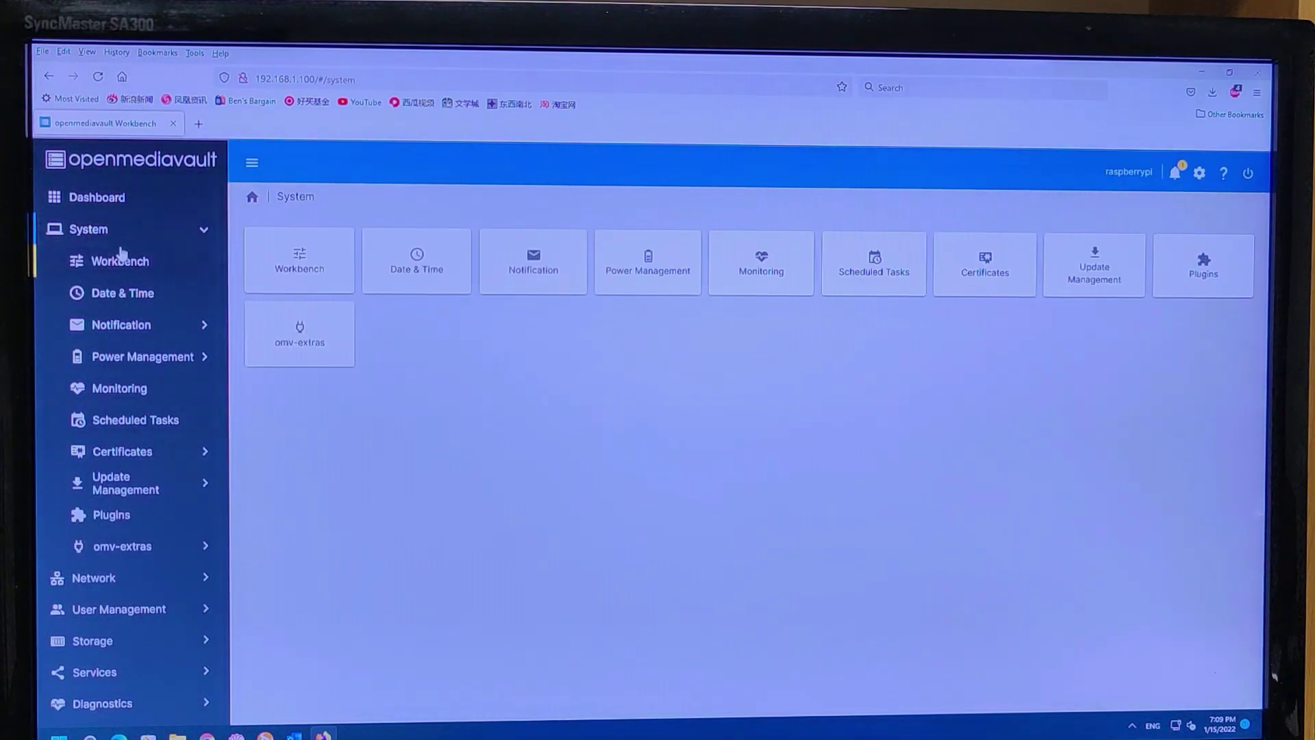
{"action": "left_click", "coordinate": [130, 272]}
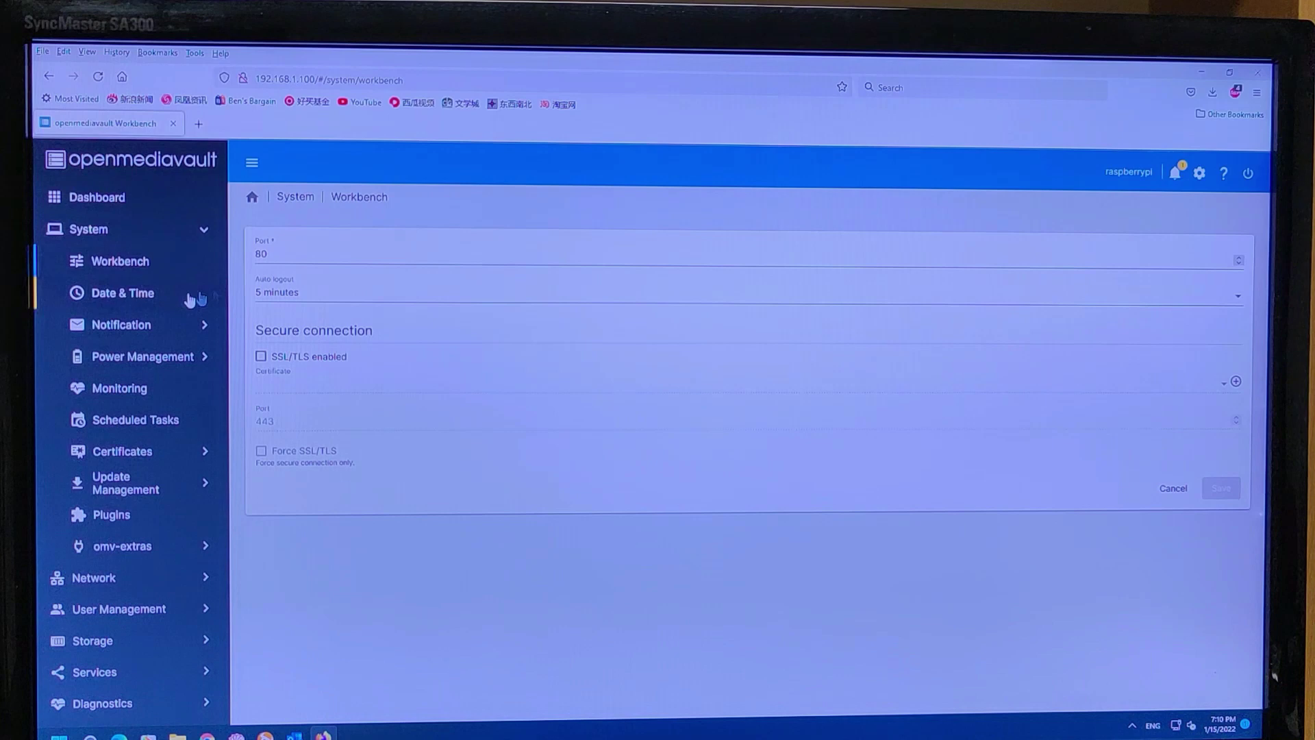
{"action": "left_click", "coordinate": [144, 296]}
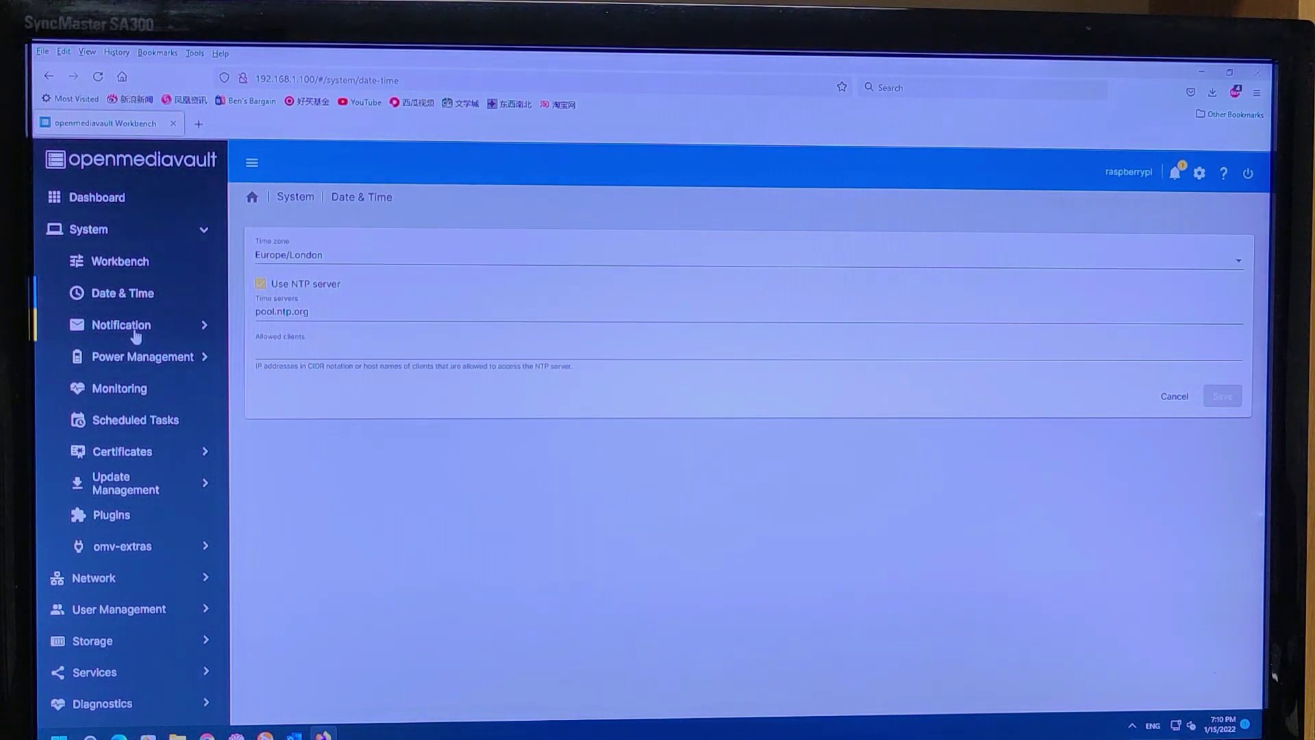
{"action": "left_click", "coordinate": [134, 328]}
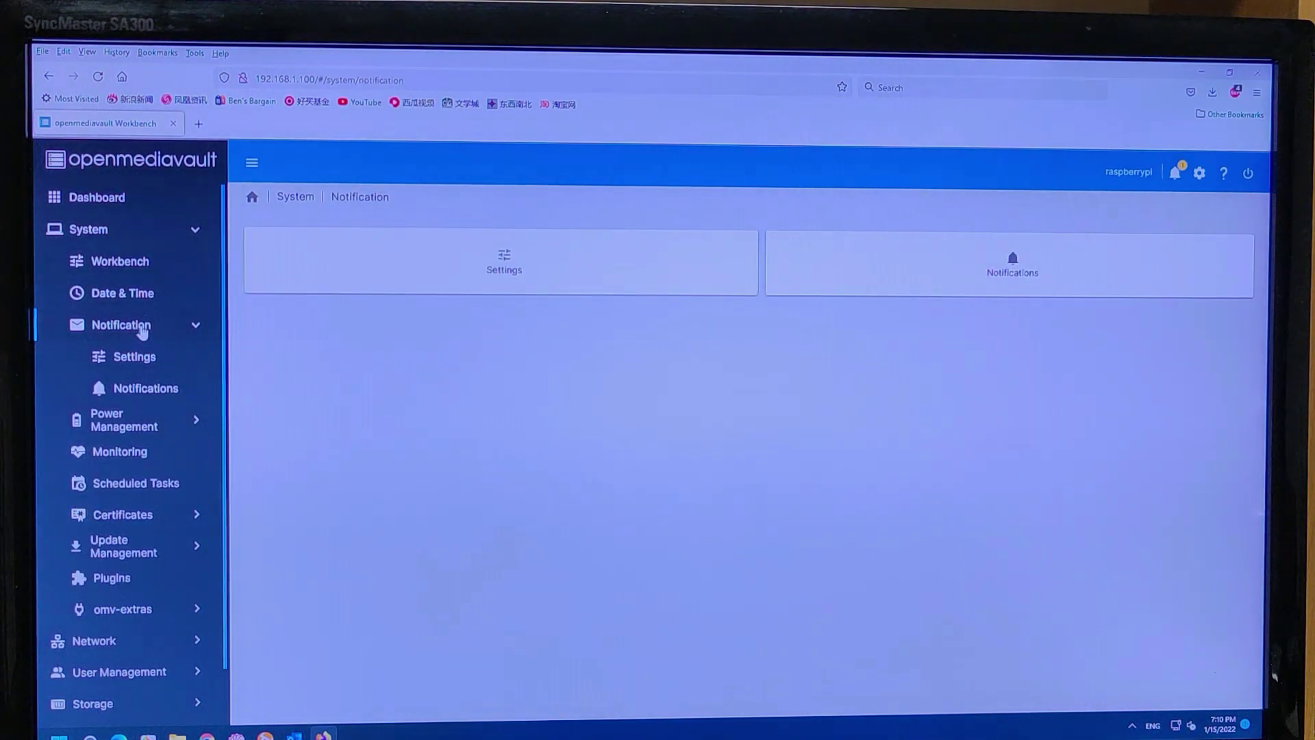
{"action": "left_click", "coordinate": [503, 259]}
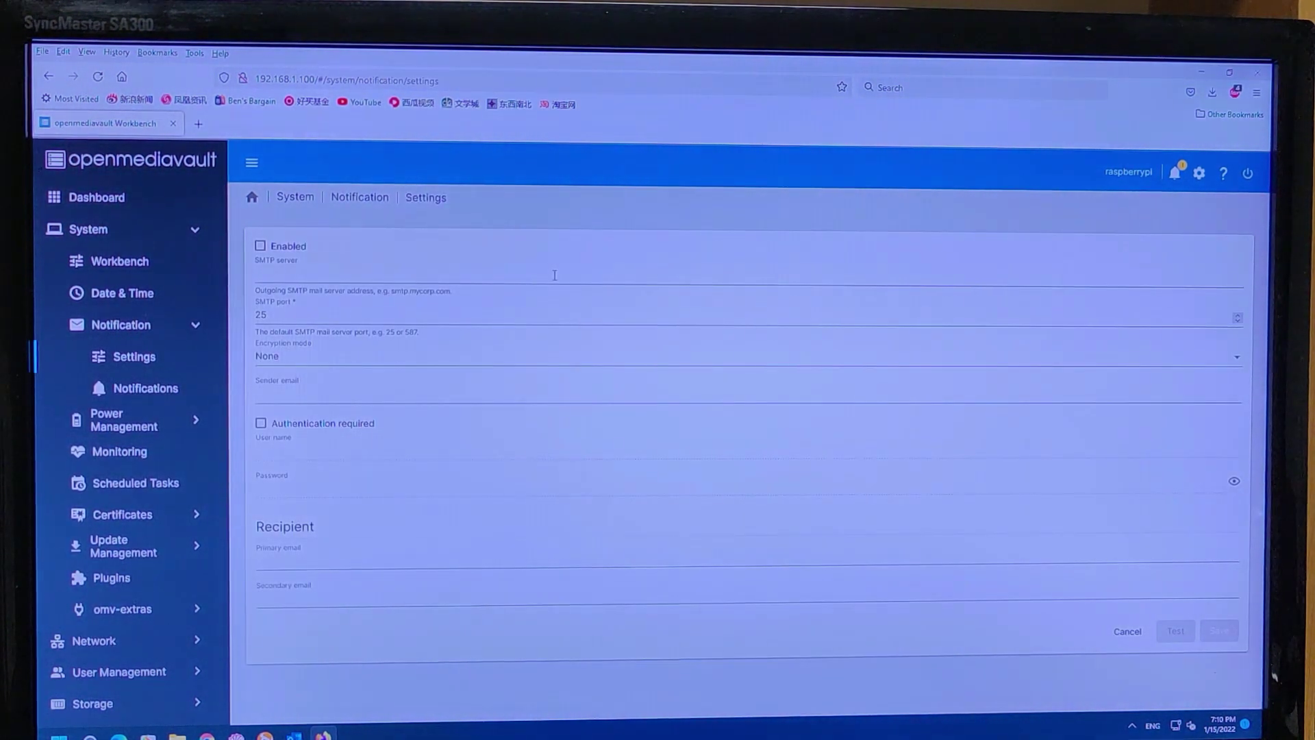
{"action": "left_click", "coordinate": [140, 388]}
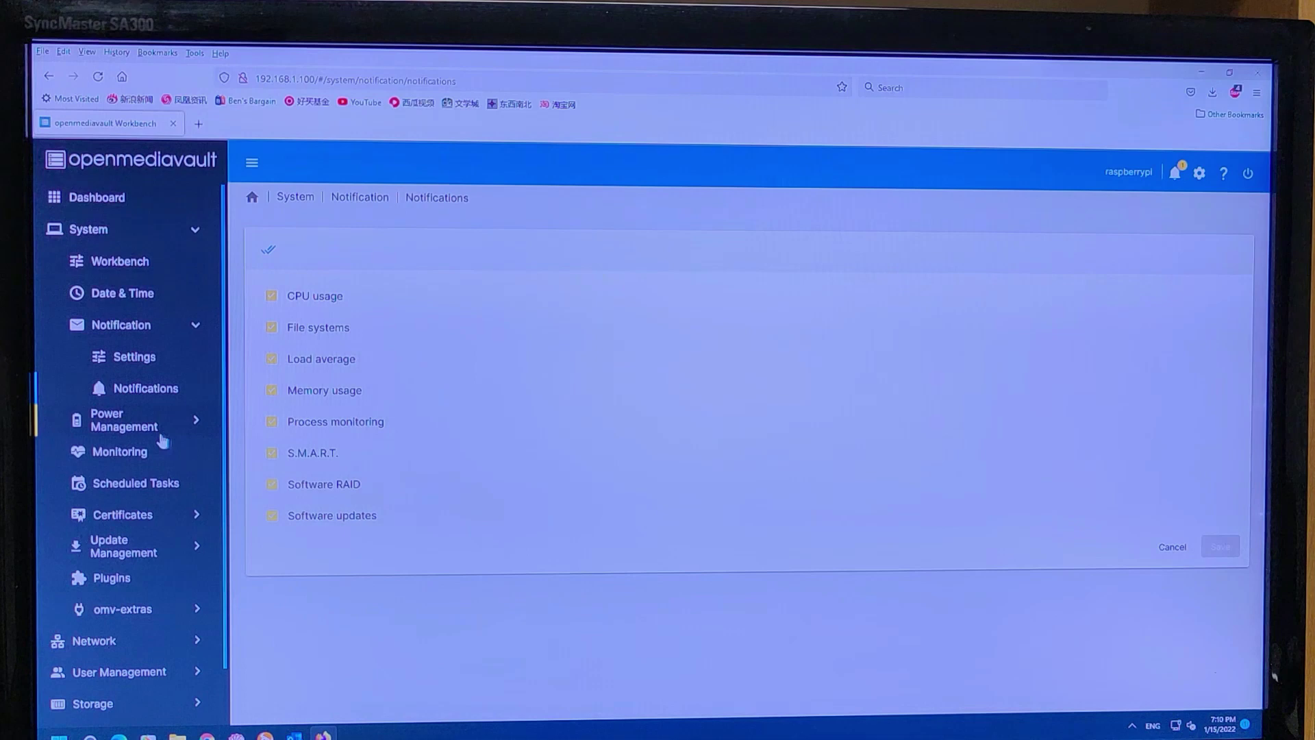
{"action": "left_click", "coordinate": [119, 426]}
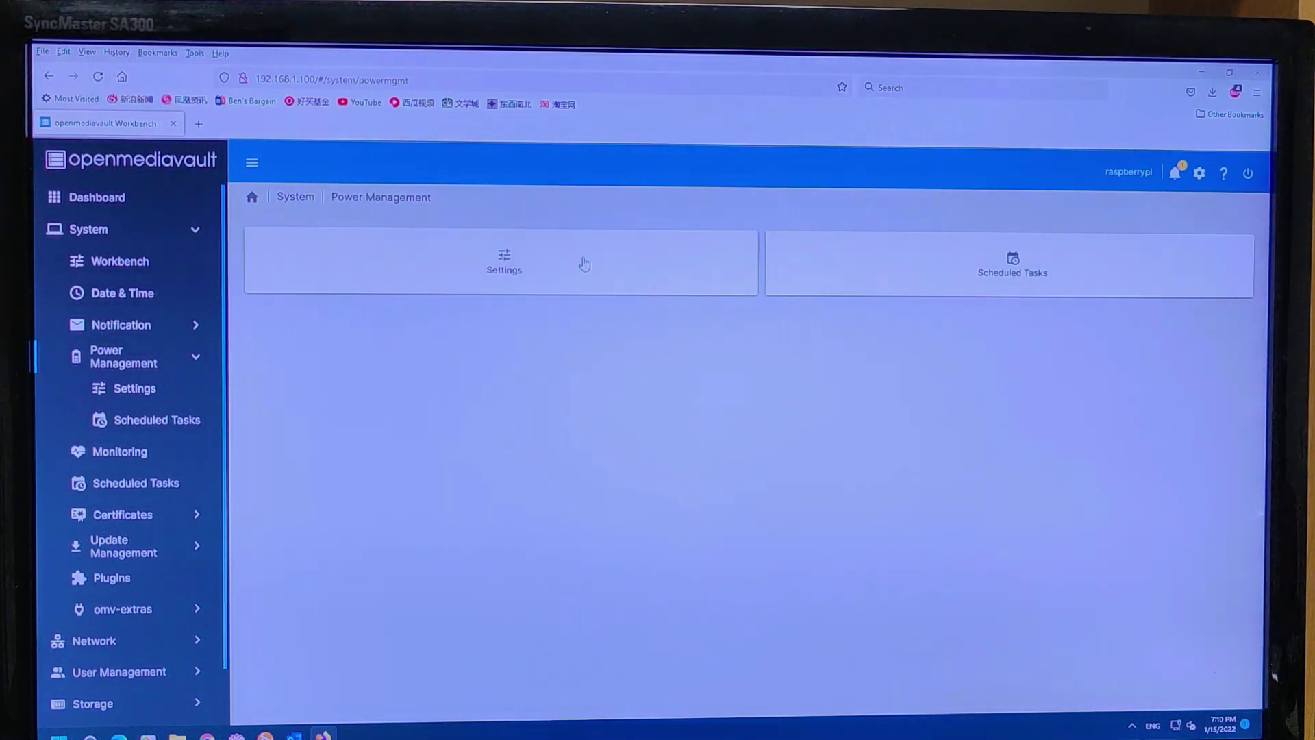
Schedule a Shutdown task at minute 0, hour 22 with comment 'poweroff', and apply the changes
{"action": "left_click", "coordinate": [1017, 268]}
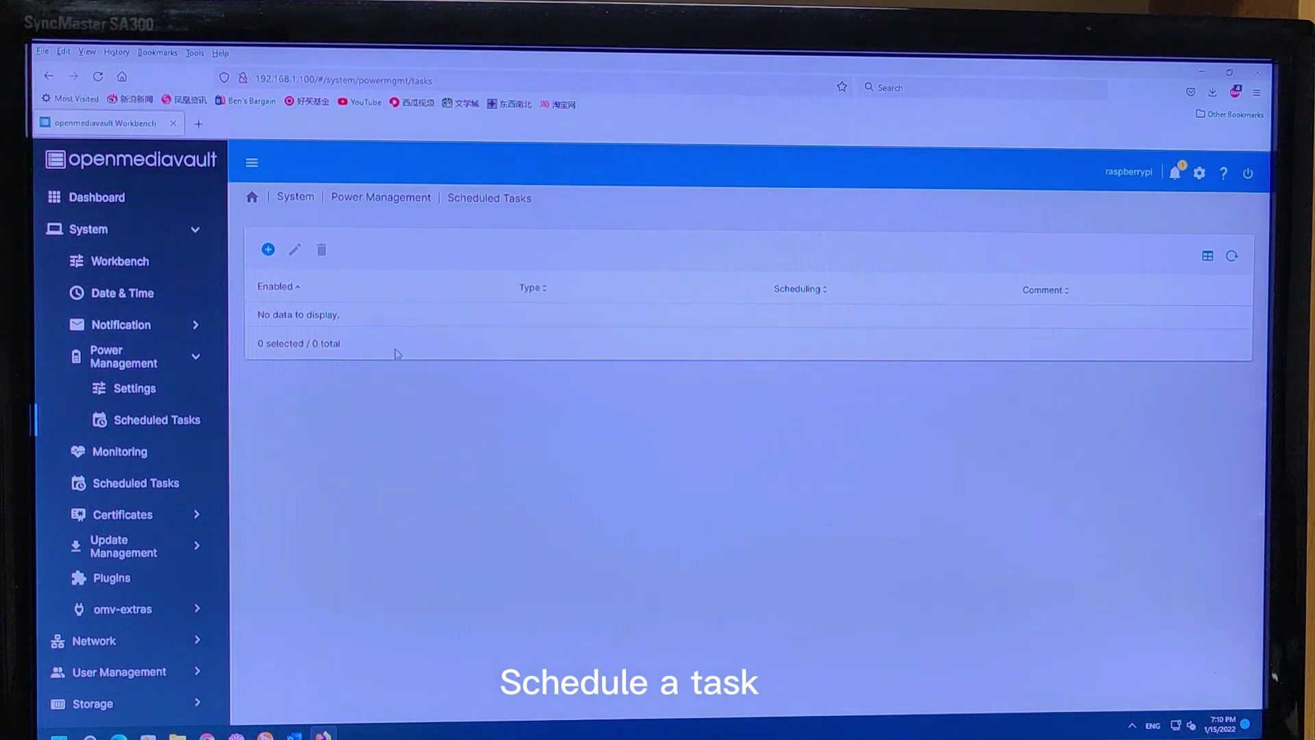
{"action": "left_click", "coordinate": [268, 250]}
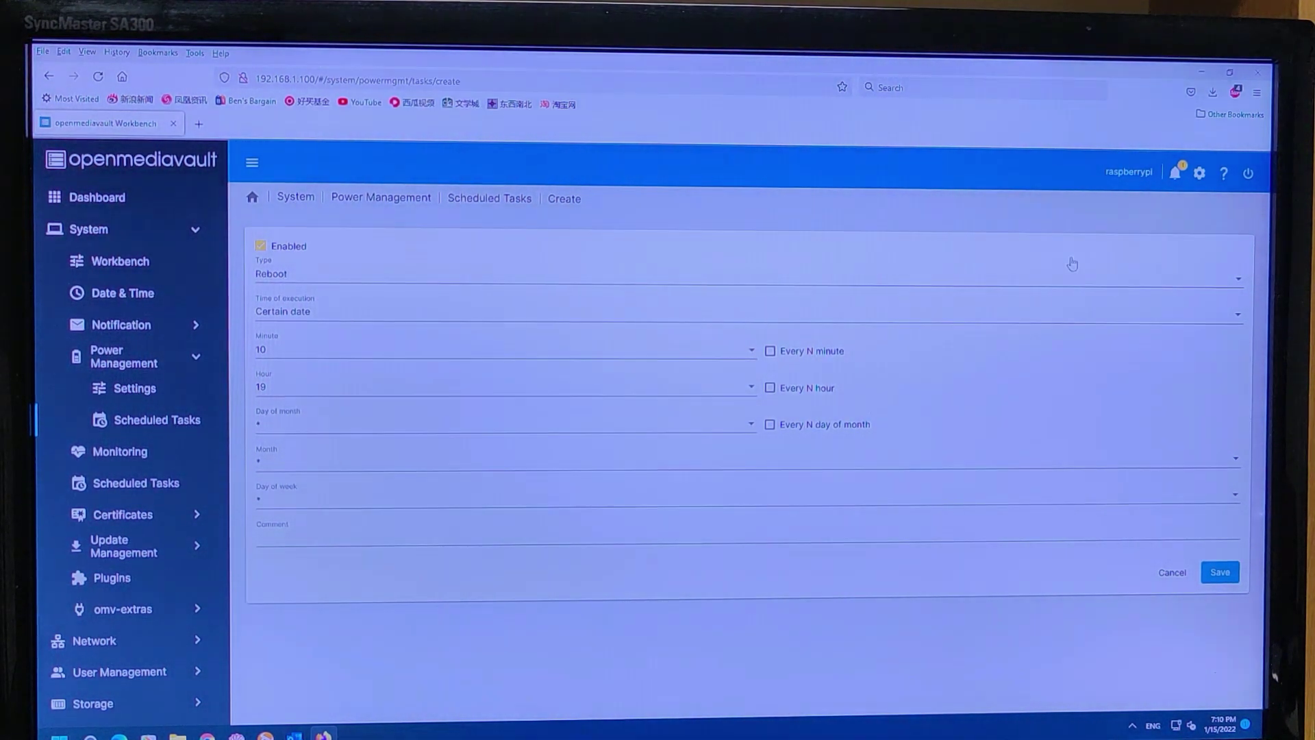
{"action": "left_click", "coordinate": [1238, 280]}
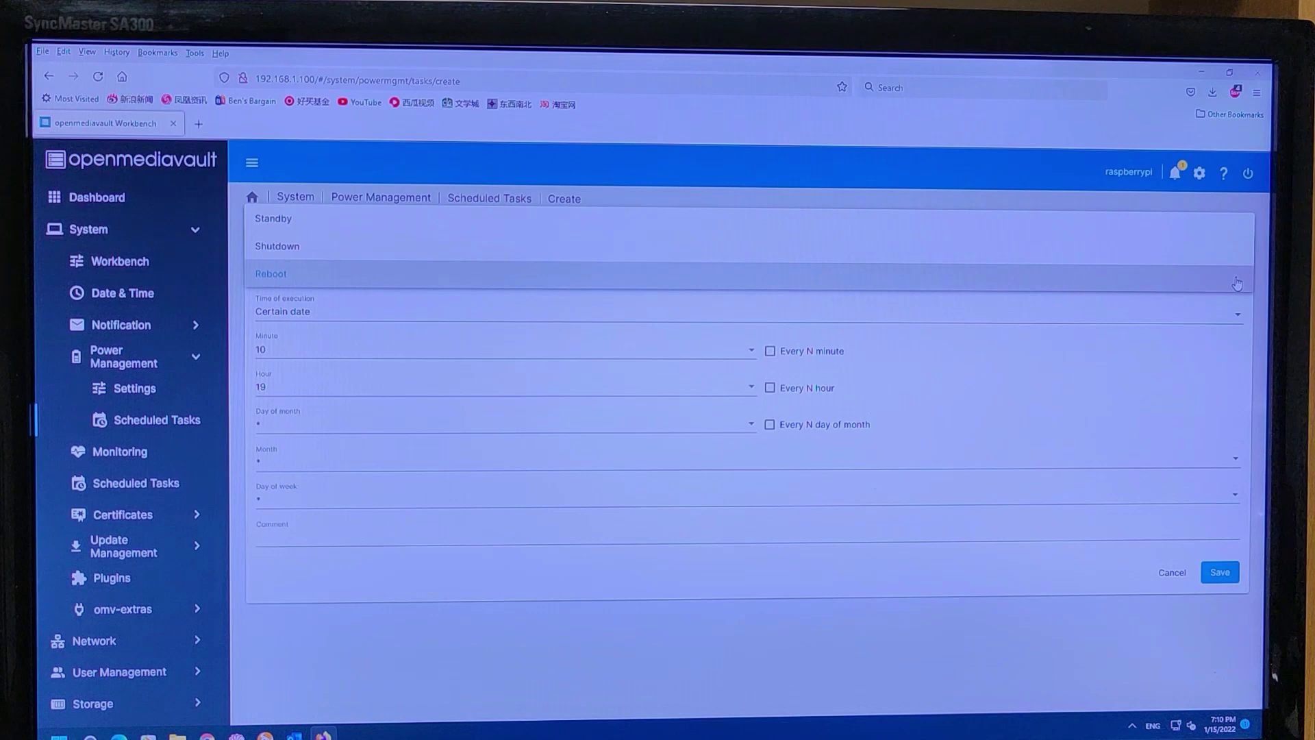
{"action": "left_click", "coordinate": [290, 250]}
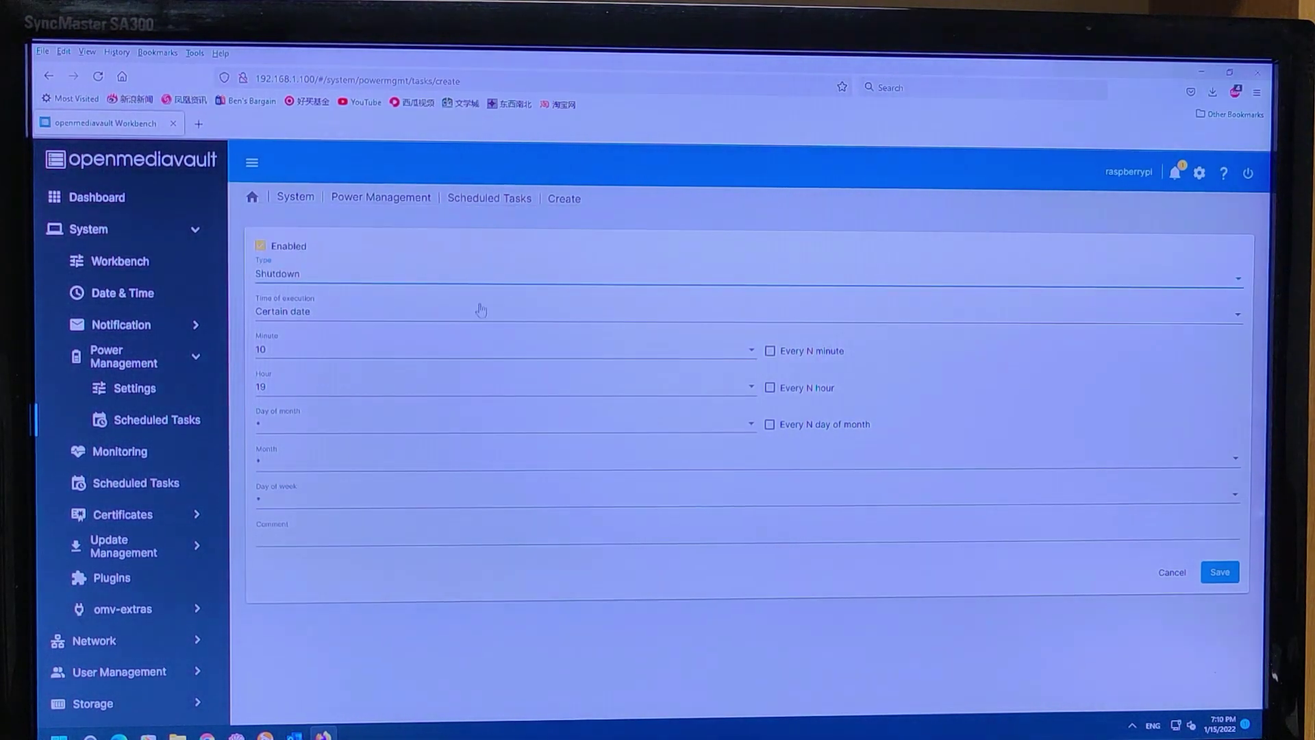
{"action": "left_click", "coordinate": [293, 352]}
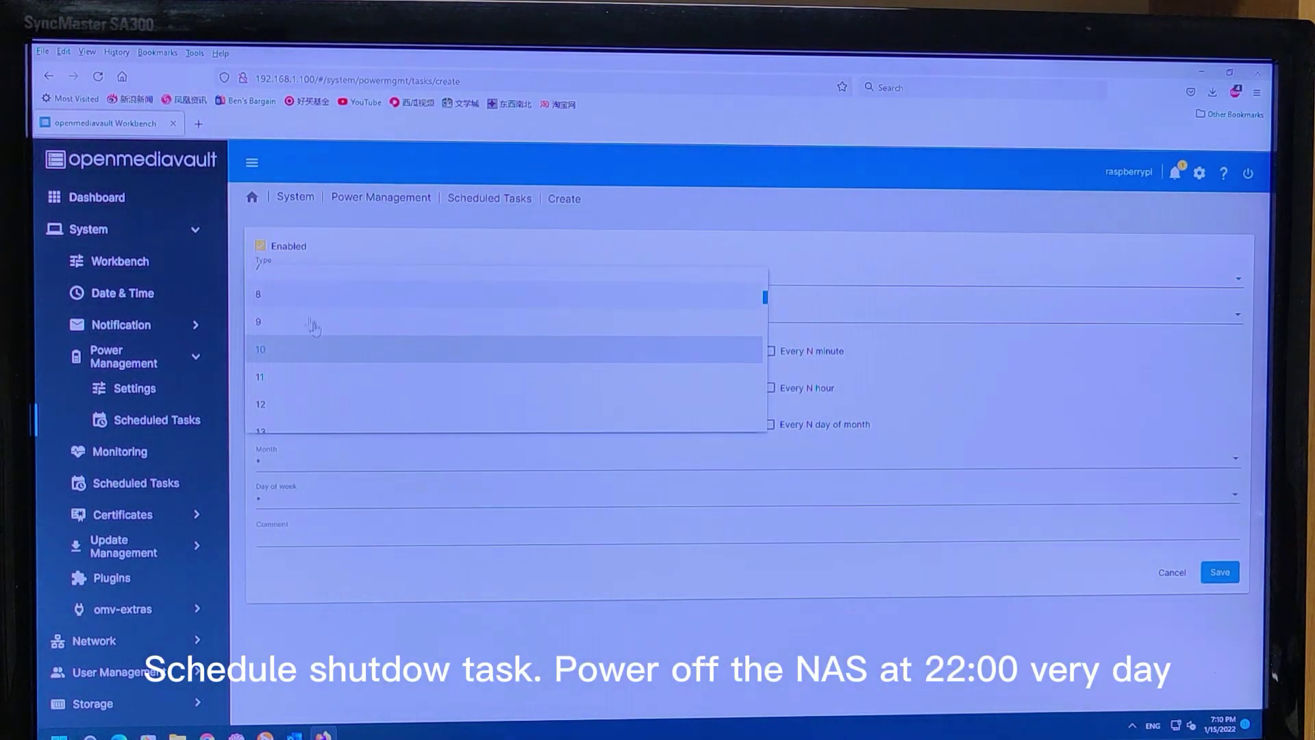
{"action": "scroll", "coordinate": [314, 327], "scroll_direction": "up", "scroll_amount": 5}
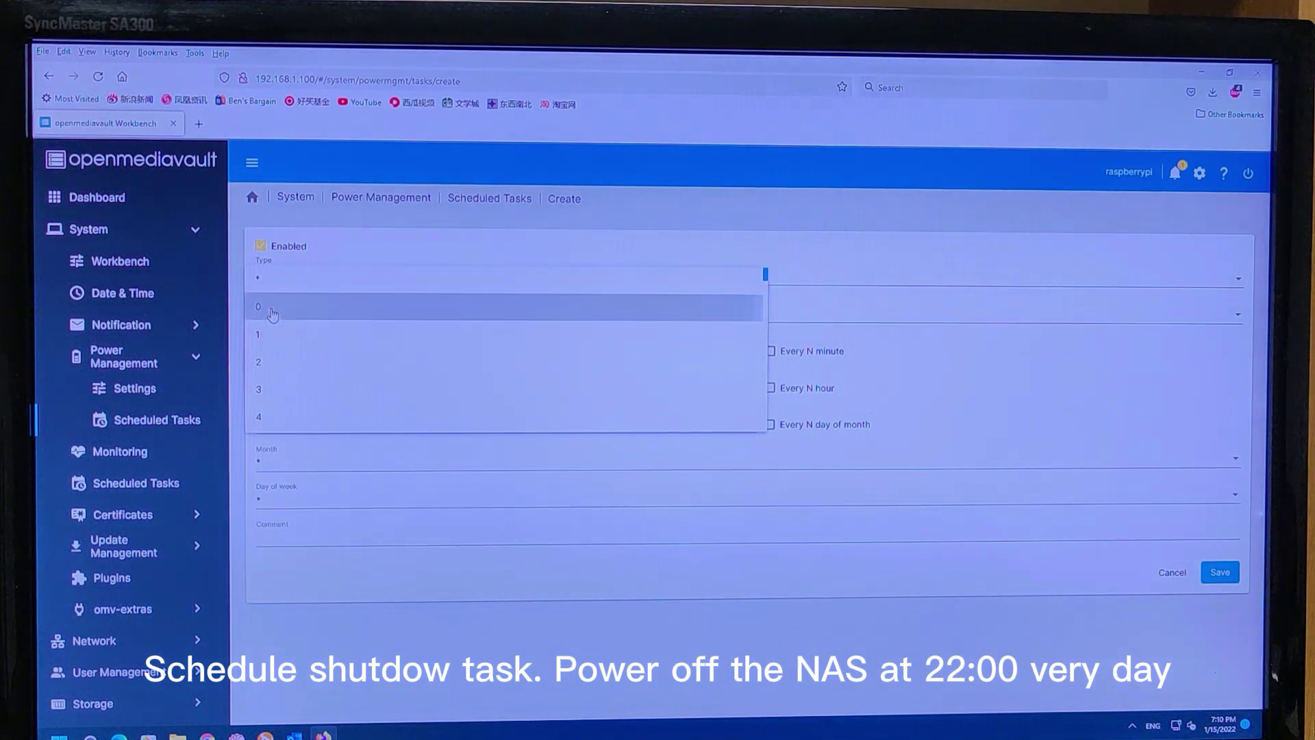
{"action": "left_click", "coordinate": [272, 314]}
{"action": "left_click", "coordinate": [305, 391]}
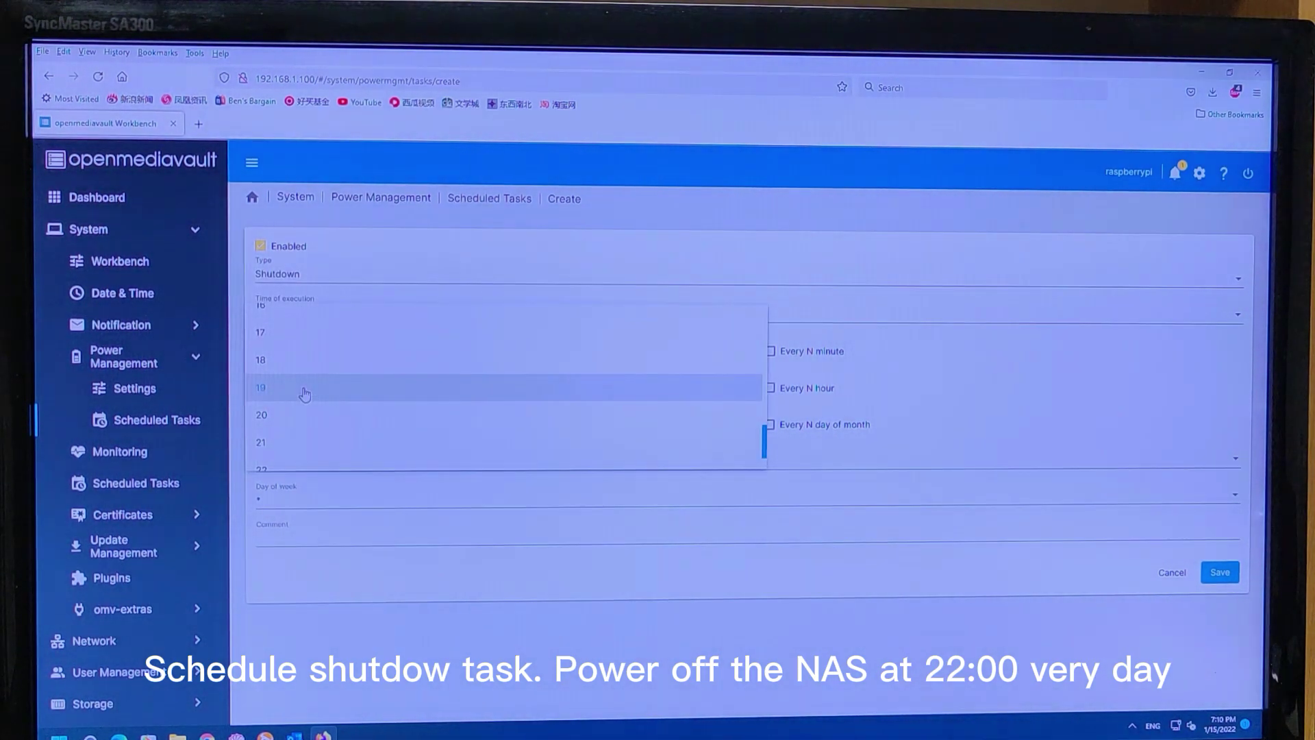
{"action": "scroll", "coordinate": [305, 394], "scroll_direction": "down", "scroll_amount": 1}
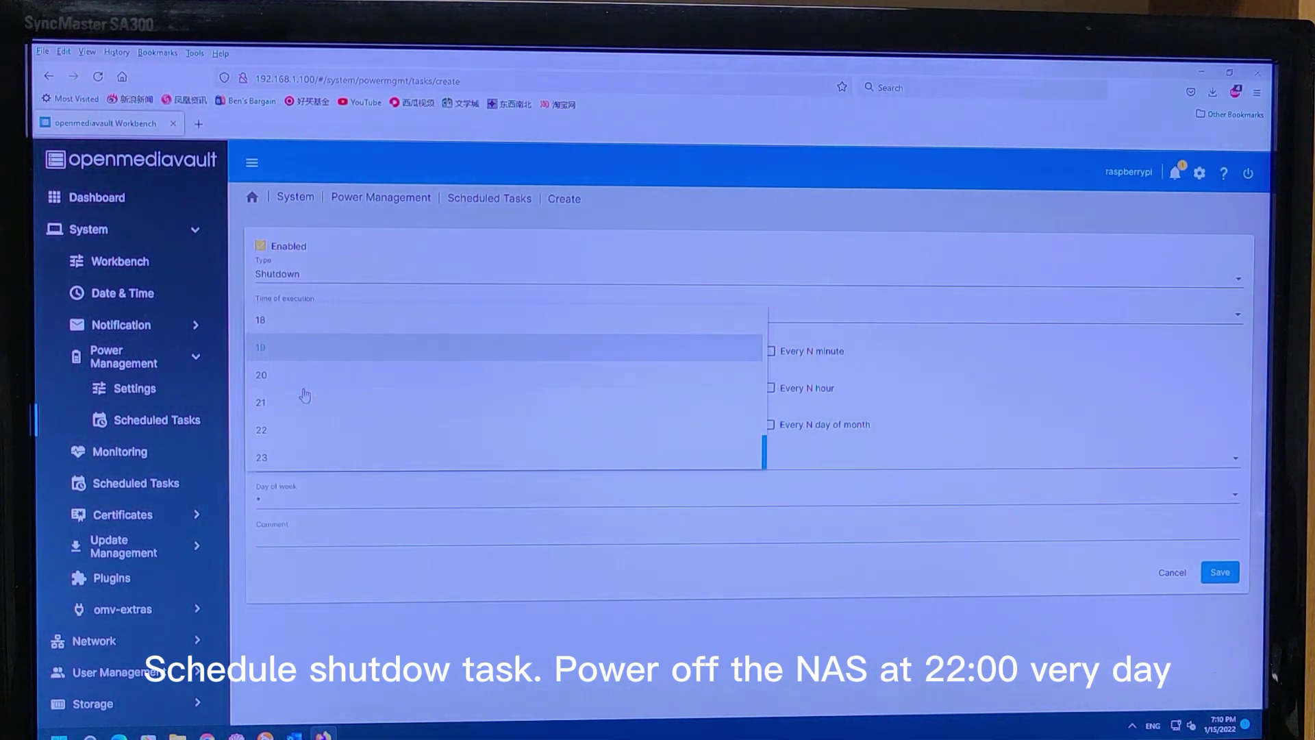
{"action": "left_click", "coordinate": [272, 432]}
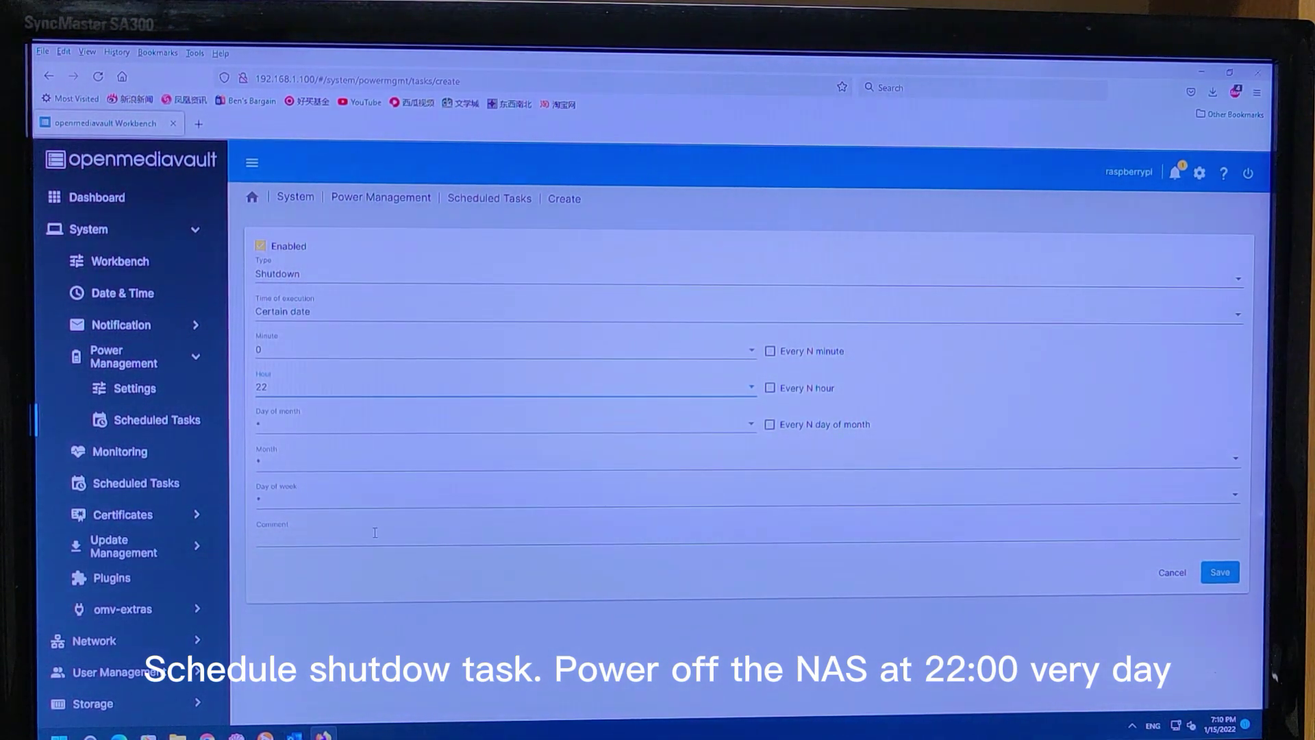
{"action": "left_click", "coordinate": [346, 535]}
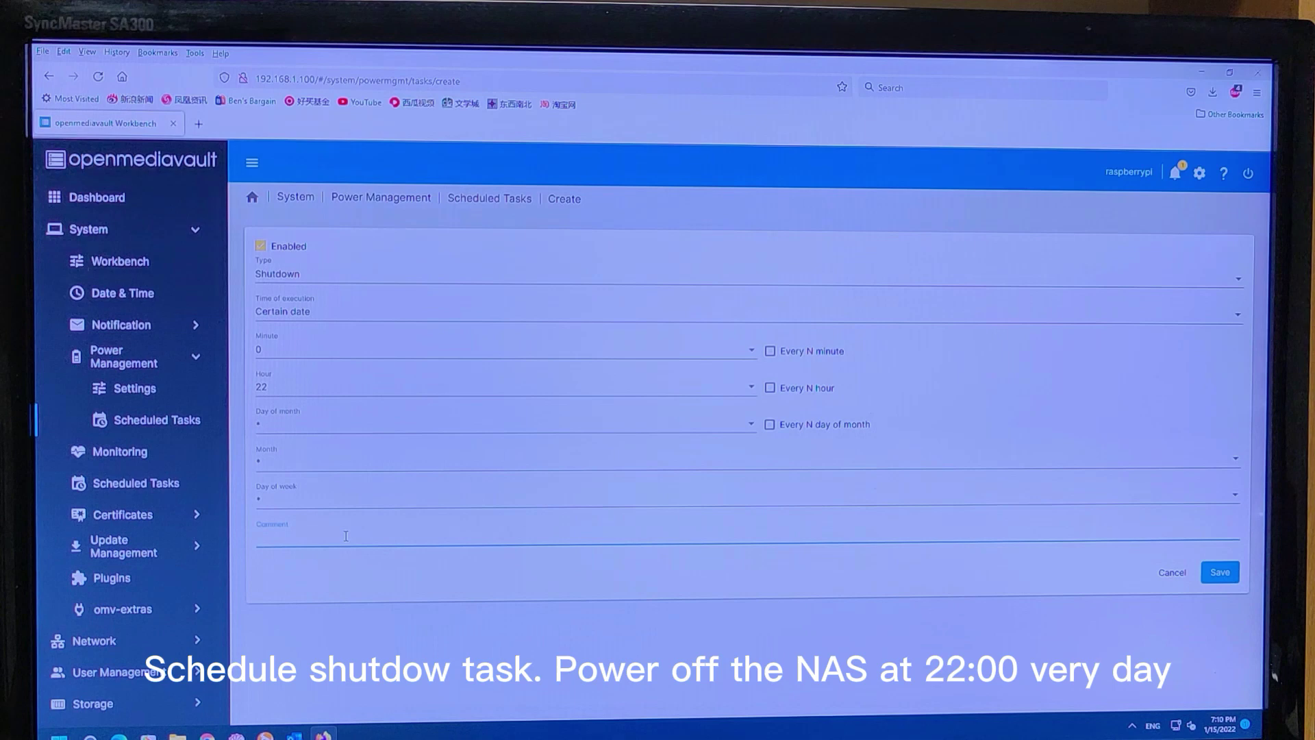
{"action": "type", "text": "powero"}
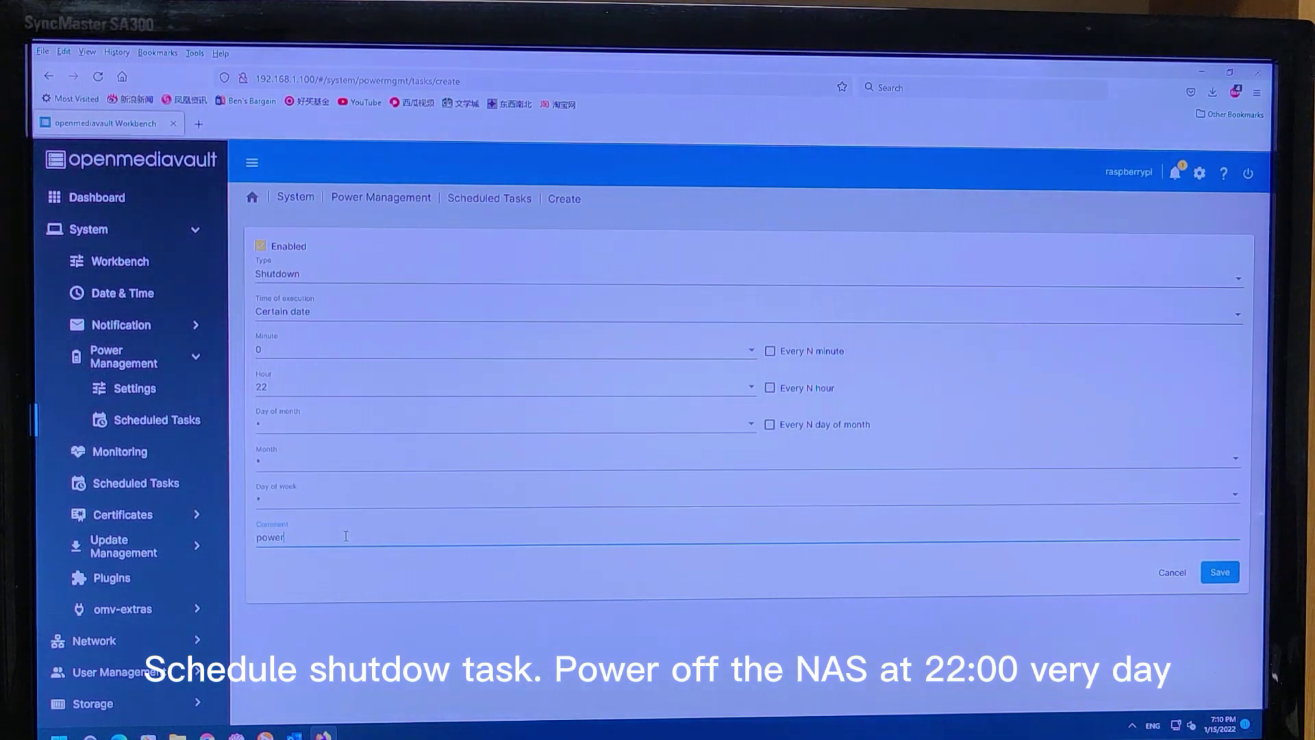
{"action": "key", "text": "Return"}
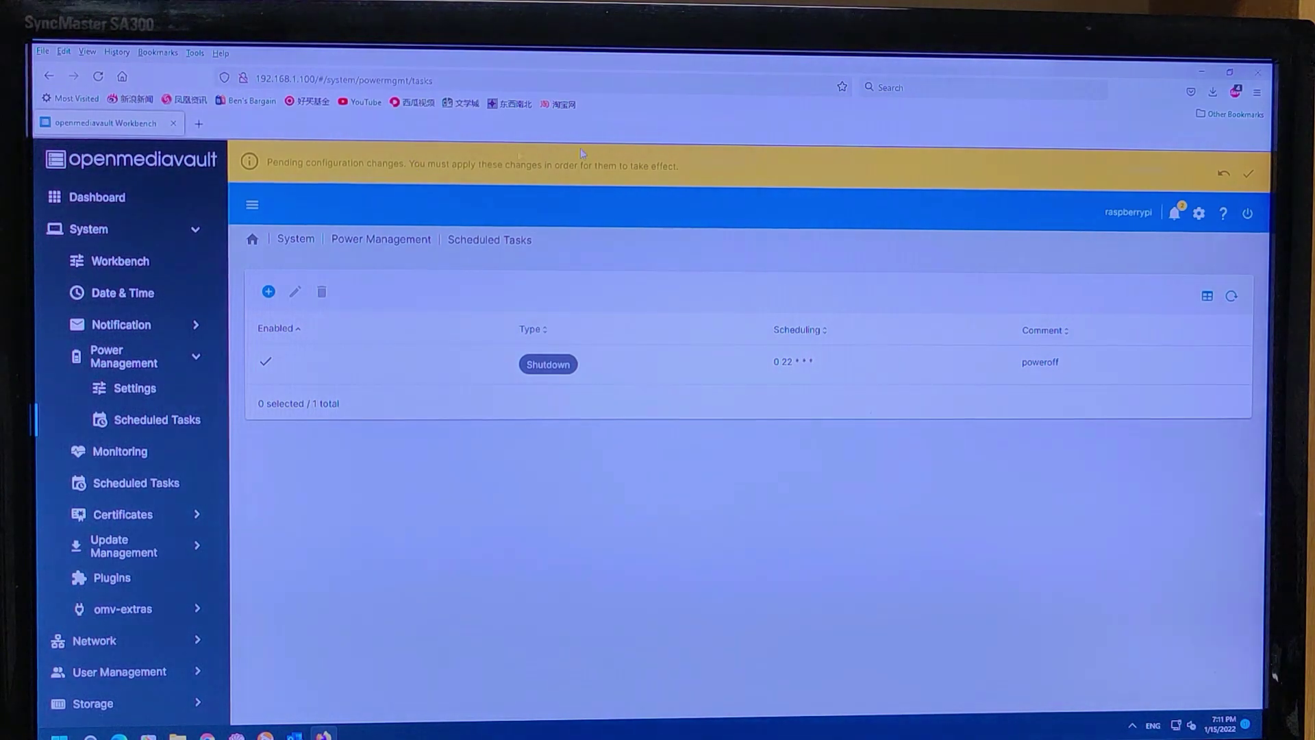
{"action": "left_click", "coordinate": [1248, 177]}
{"action": "left_click", "coordinate": [930, 466]}
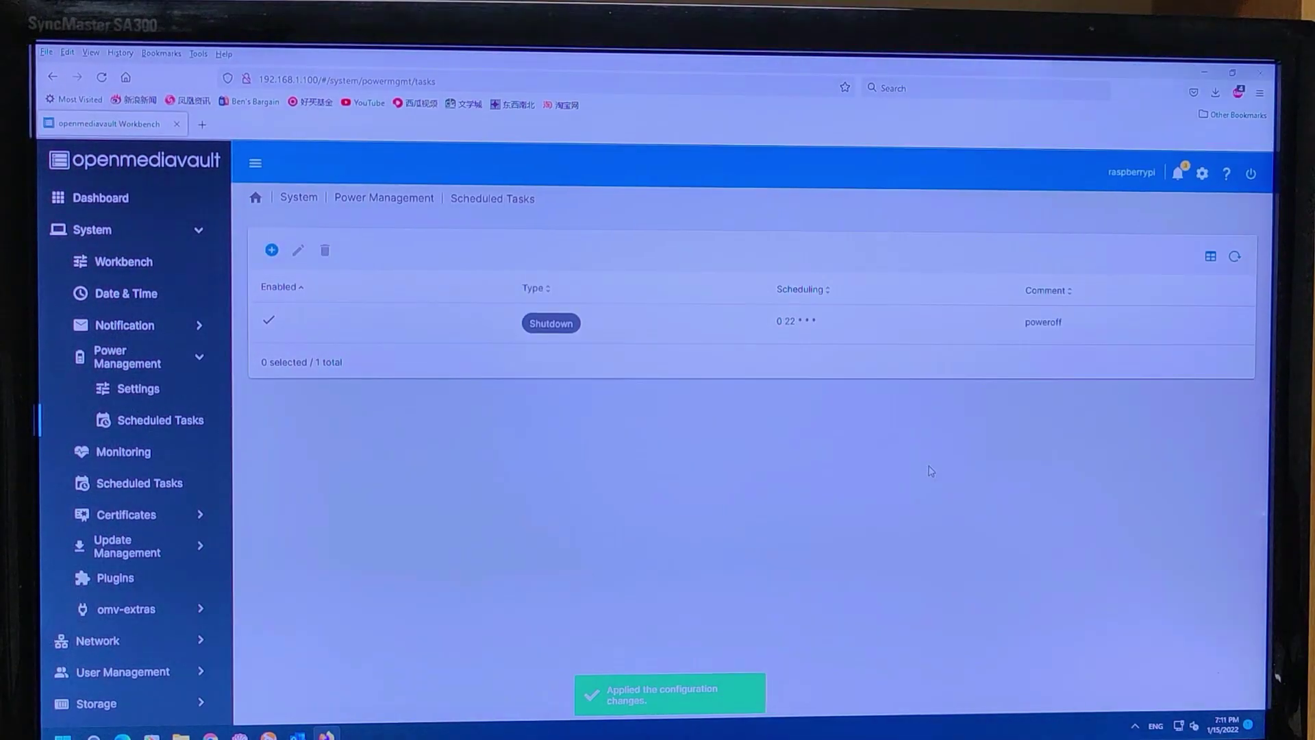
Change the hostname under Network > General from raspberrypi to PINAS, save, and apply
{"action": "left_click", "coordinate": [147, 460]}
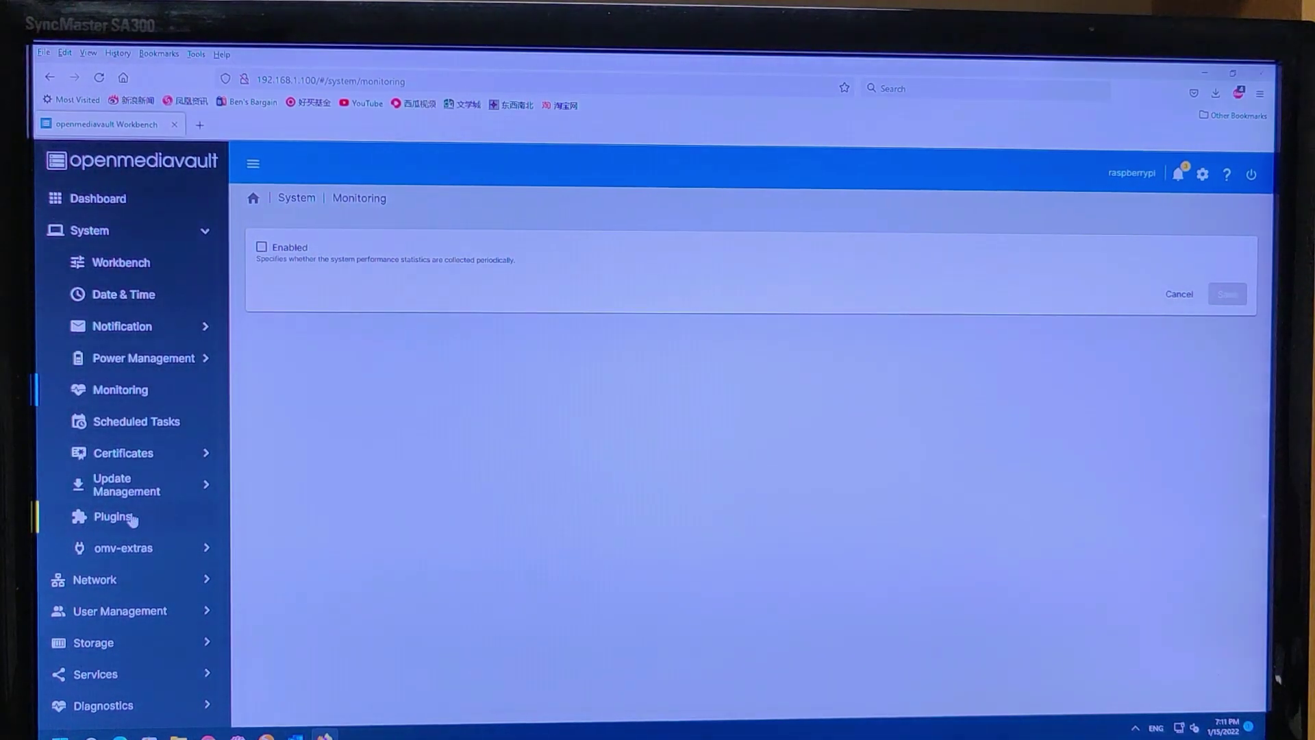
{"action": "left_click", "coordinate": [95, 580]}
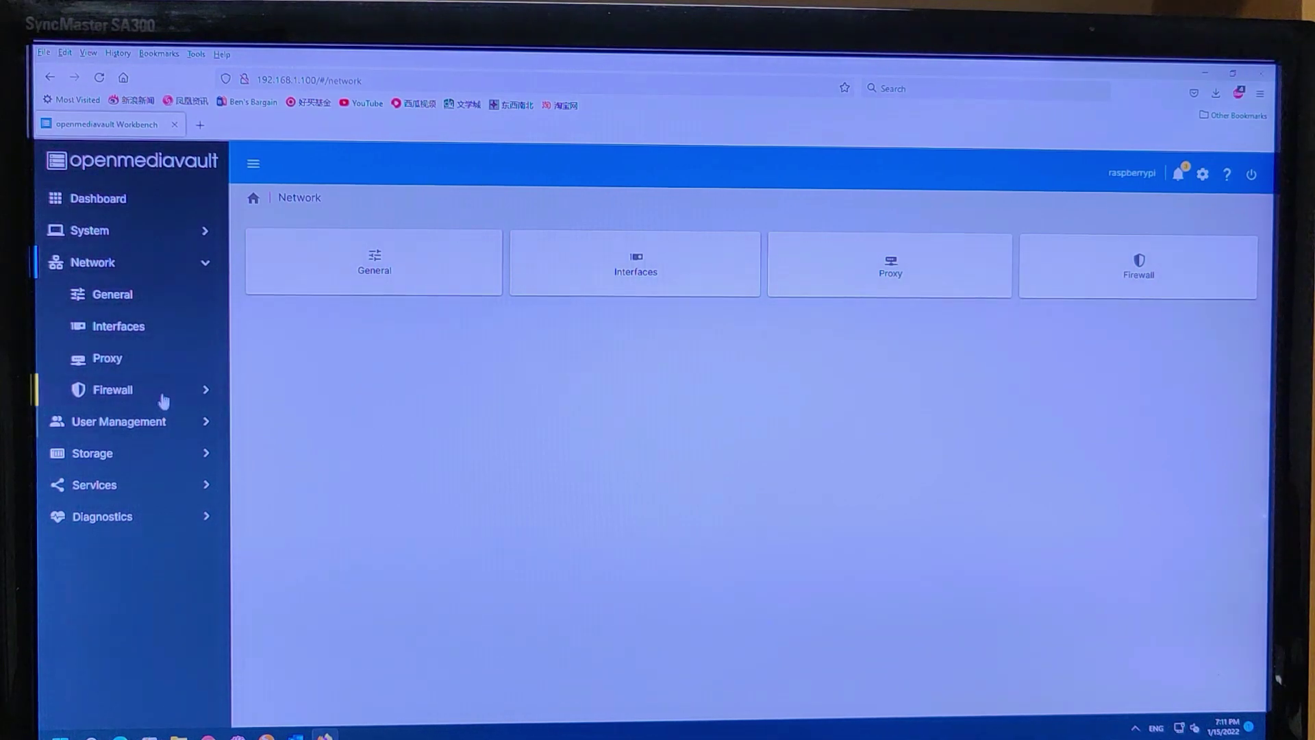
{"action": "left_click", "coordinate": [129, 297]}
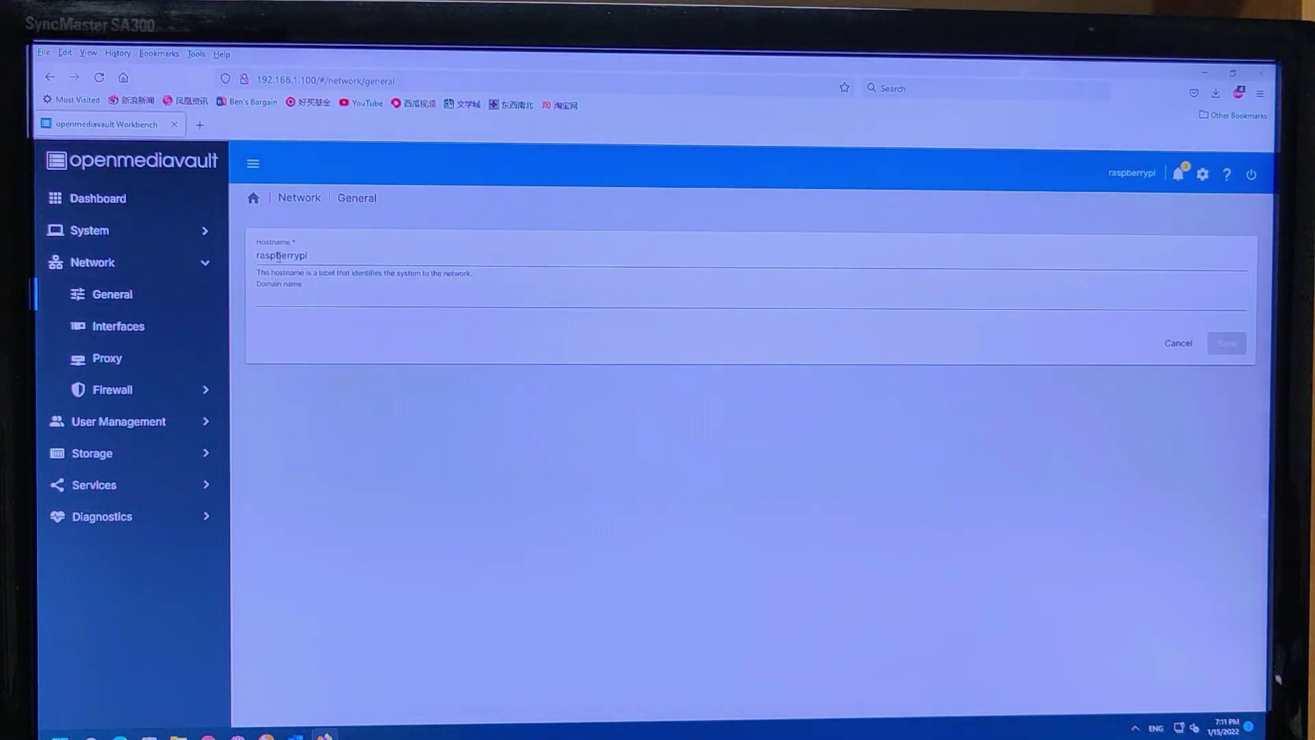
{"action": "left_click", "coordinate": [311, 256]}
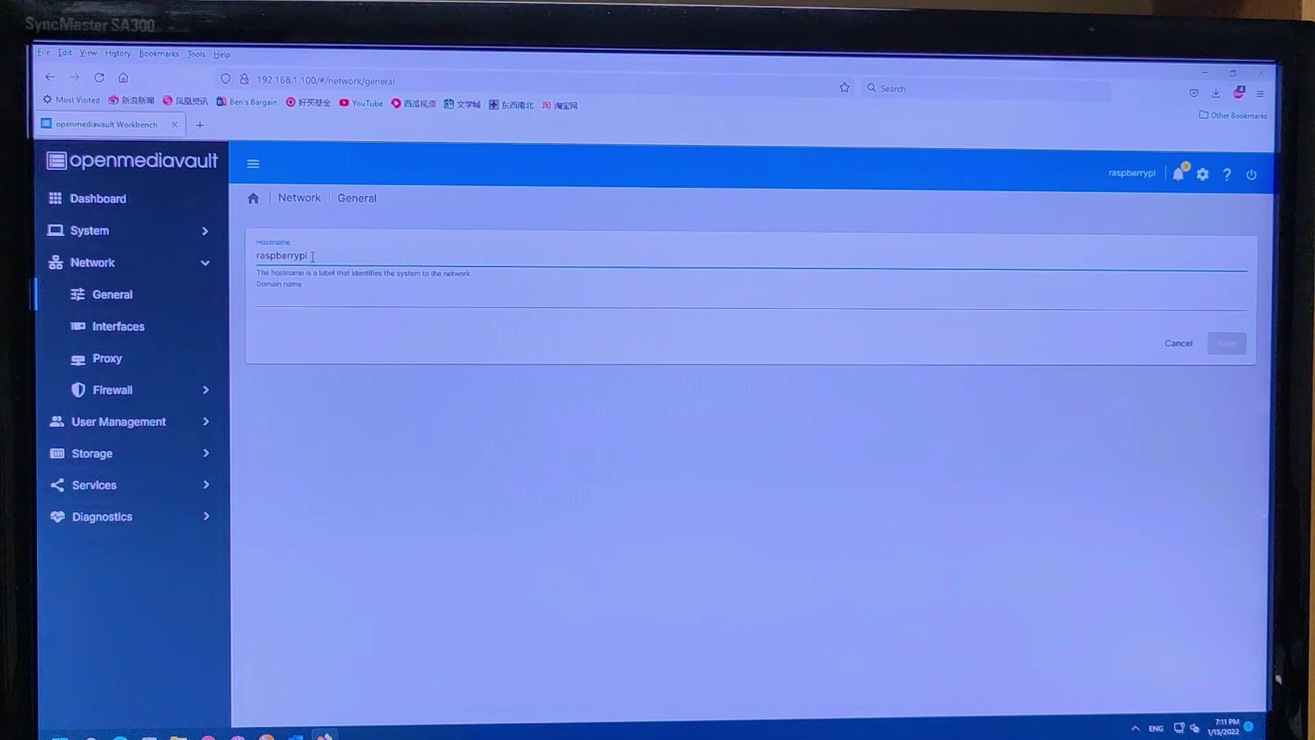
{"action": "key", "text": "BackSpace"}
{"action": "key", "text": "BackSpace"}
{"action": "key", "text": "BackSpace"}
{"action": "key", "text": "BackSpace"}
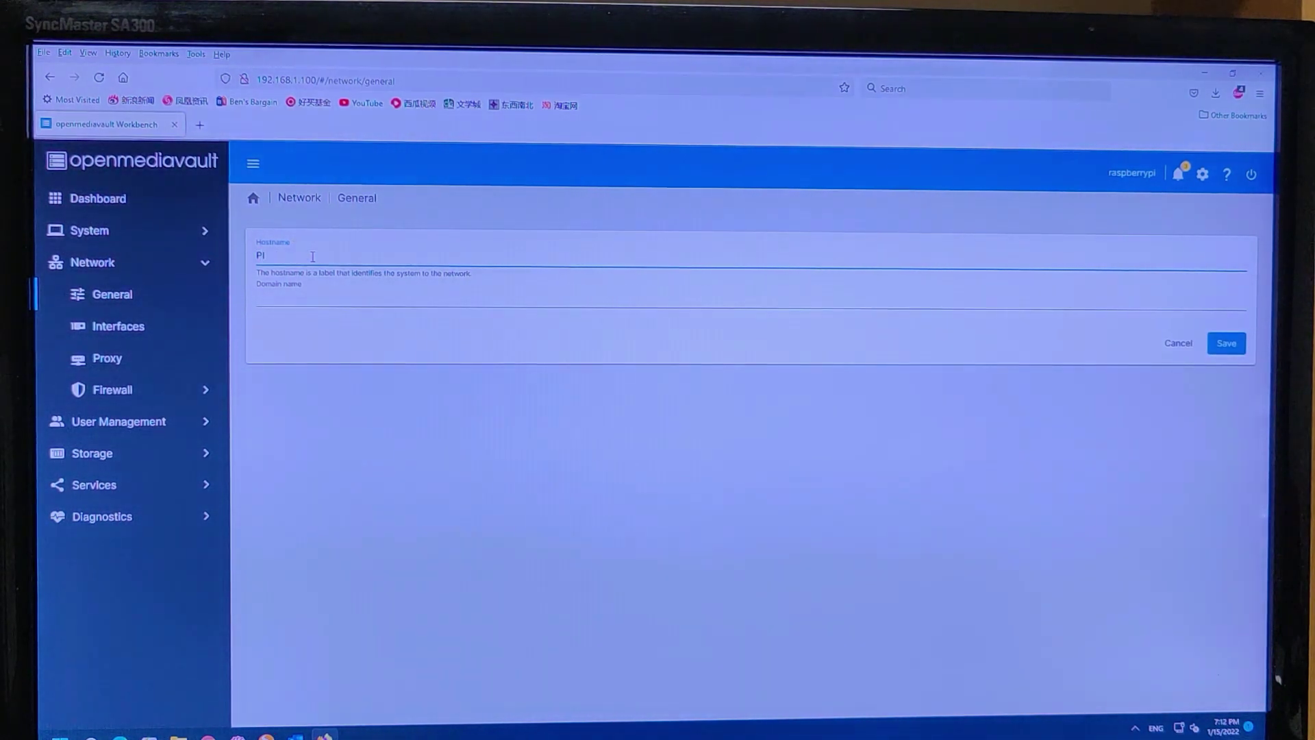
{"action": "type", "text": "NAS"}
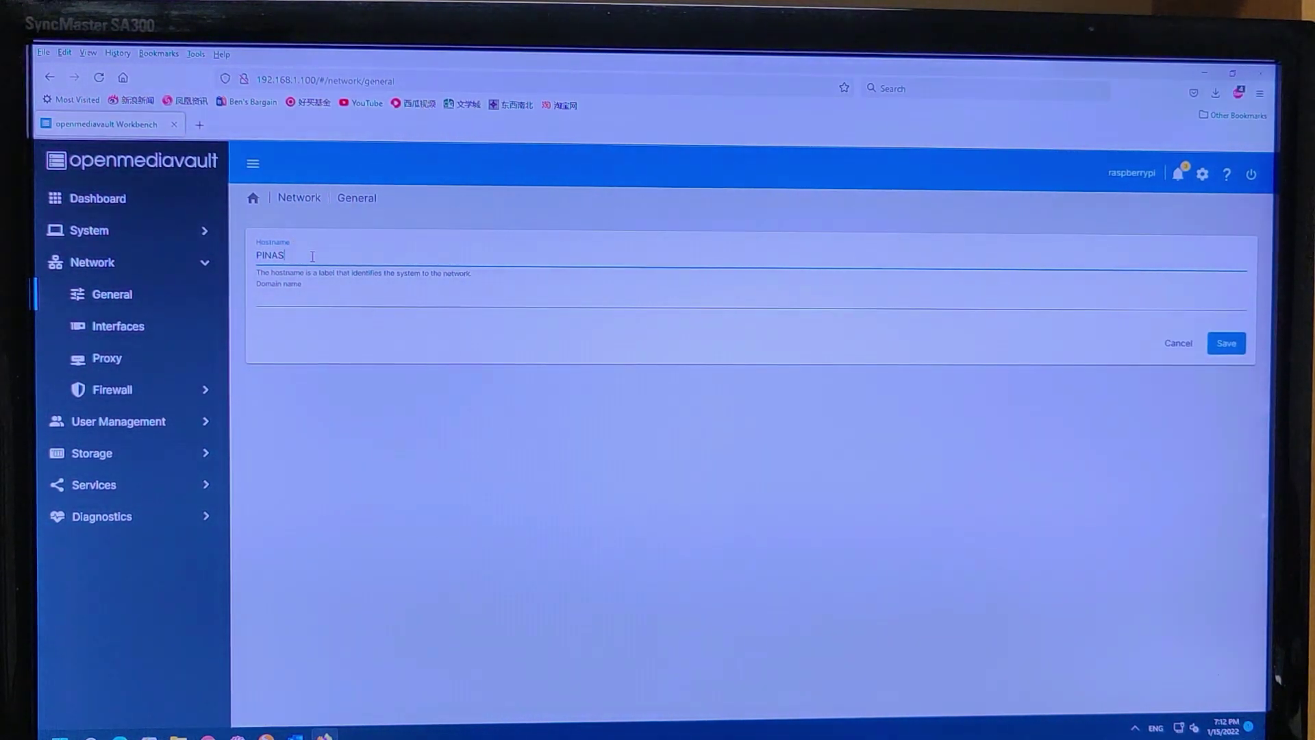
{"action": "left_click", "coordinate": [1227, 343]}
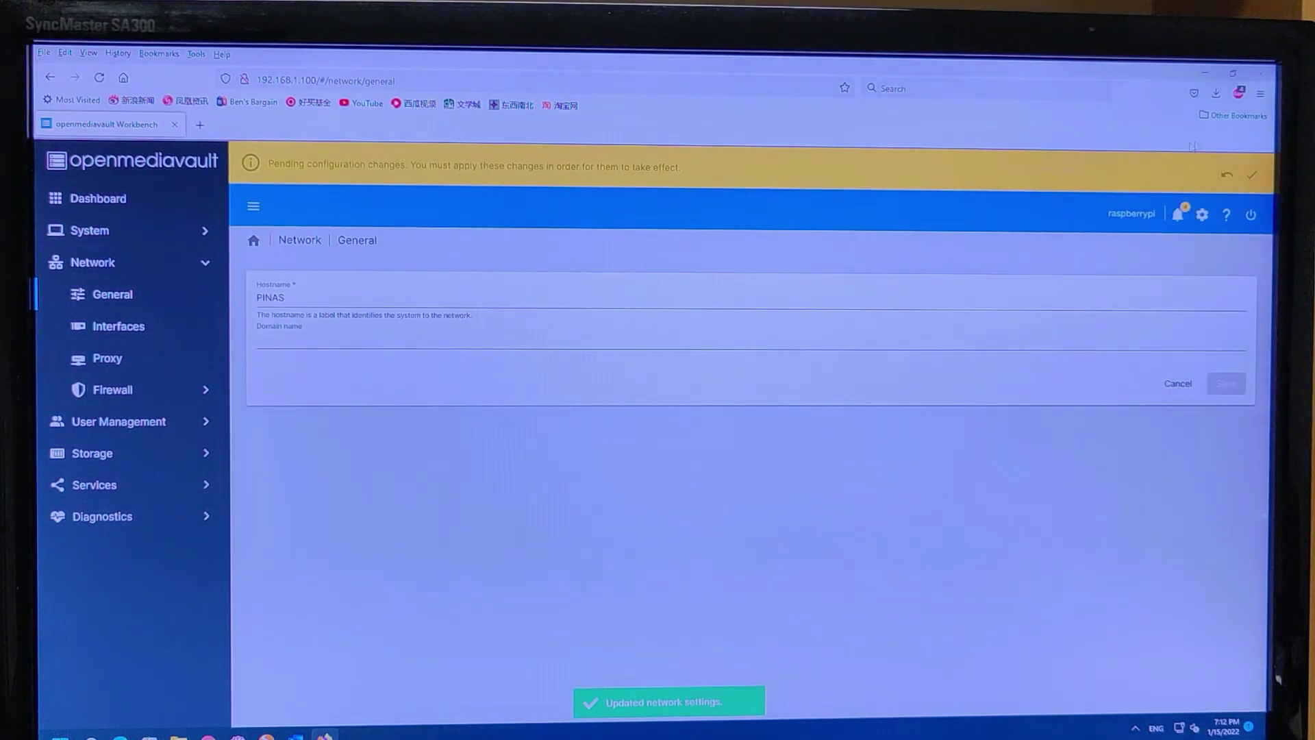
{"action": "left_click", "coordinate": [1255, 176]}
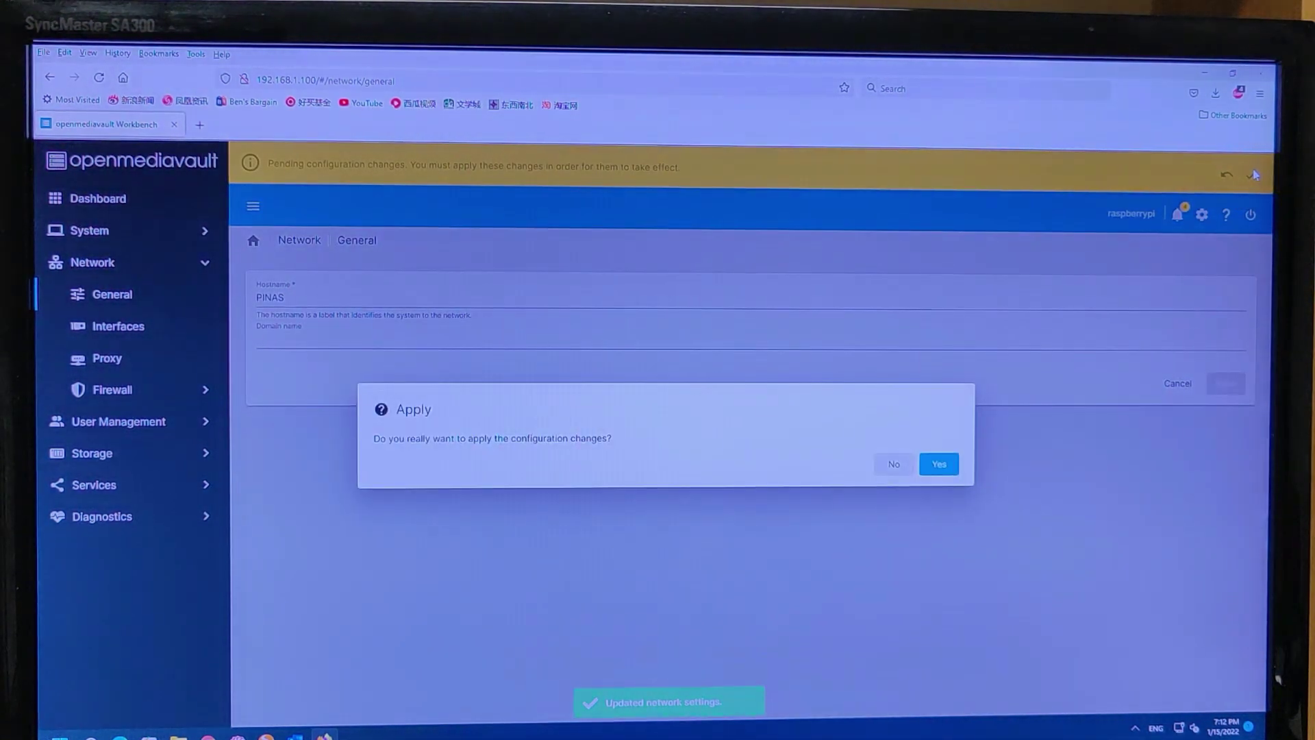
{"action": "left_click", "coordinate": [939, 466]}
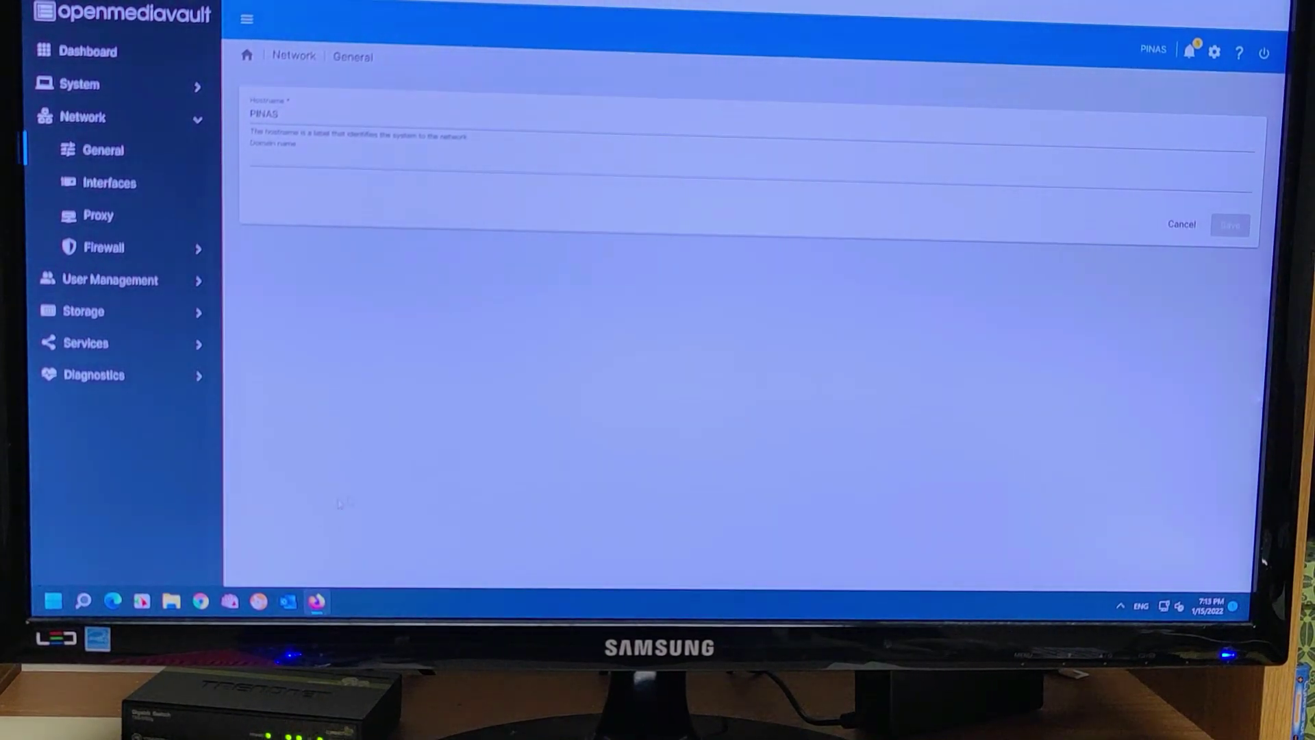
Create user Pishare with a password and group memberships, then apply the configuration
{"action": "left_click", "coordinate": [103, 280]}
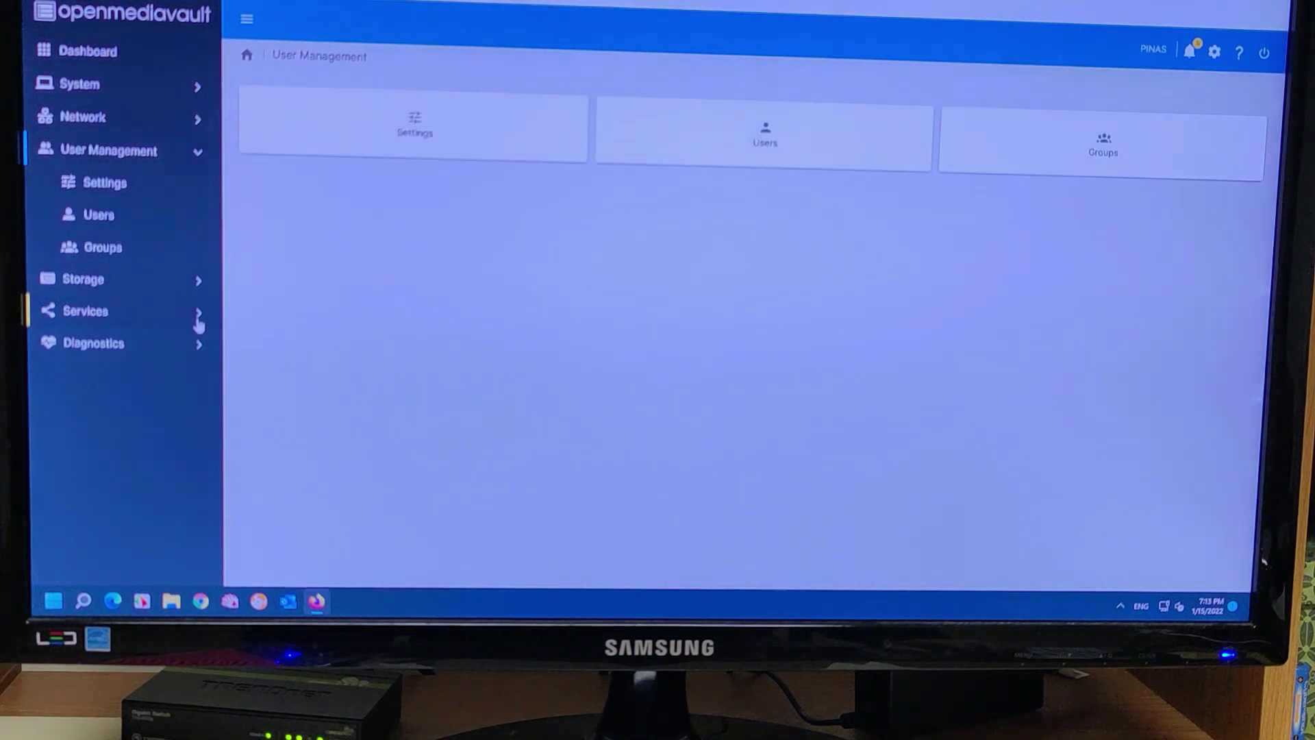
{"action": "left_click", "coordinate": [102, 221]}
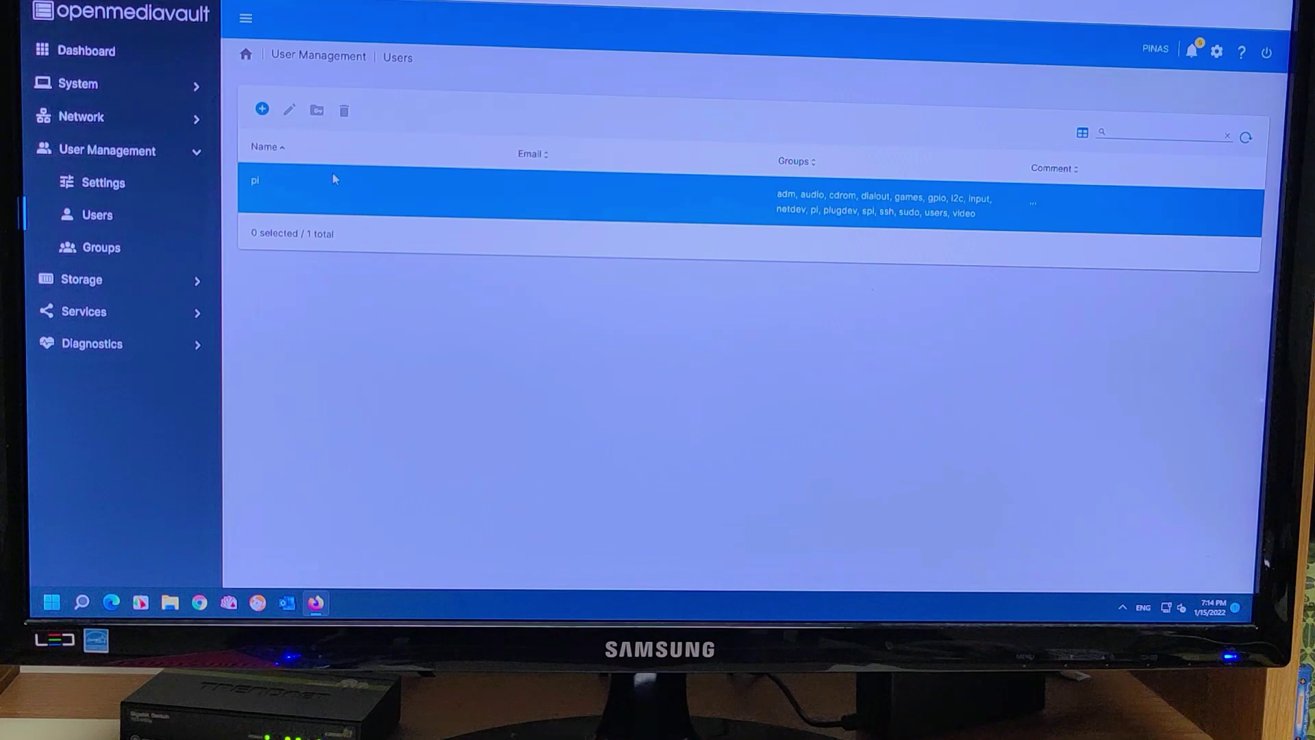
{"action": "left_click", "coordinate": [261, 110]}
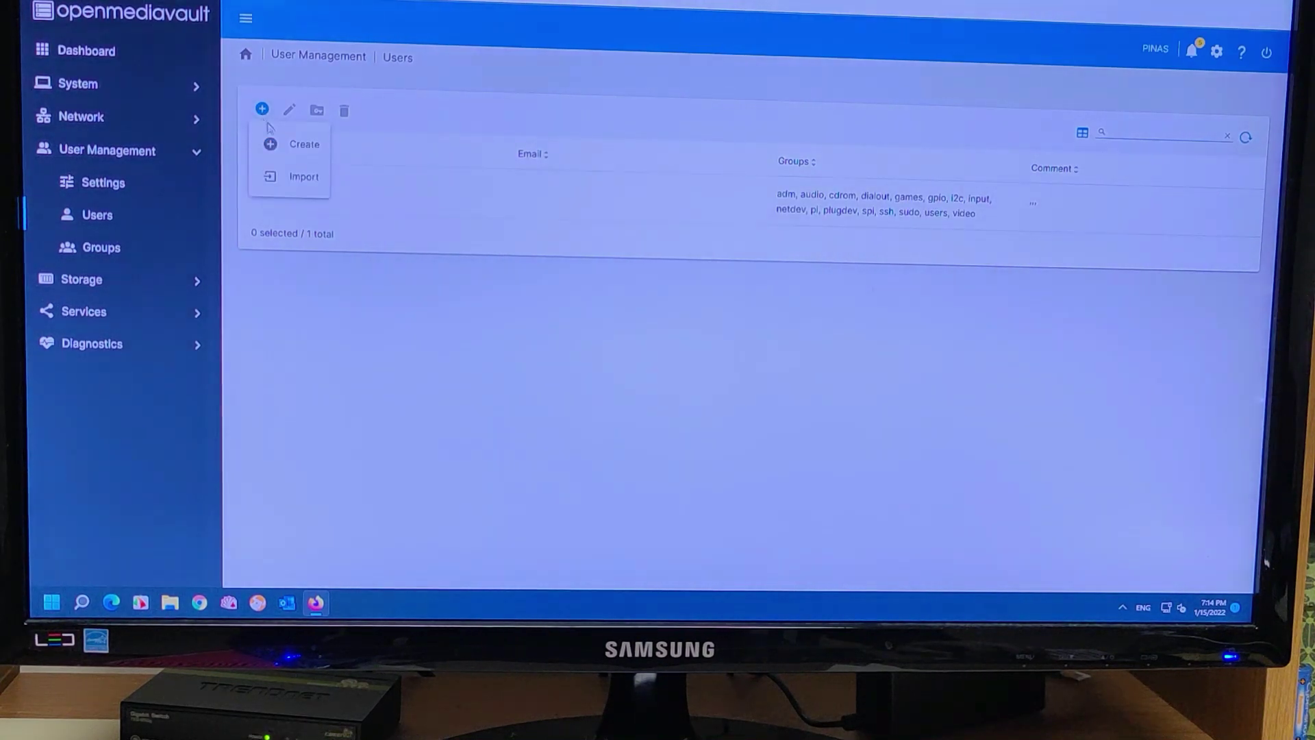
{"action": "left_click", "coordinate": [305, 144]}
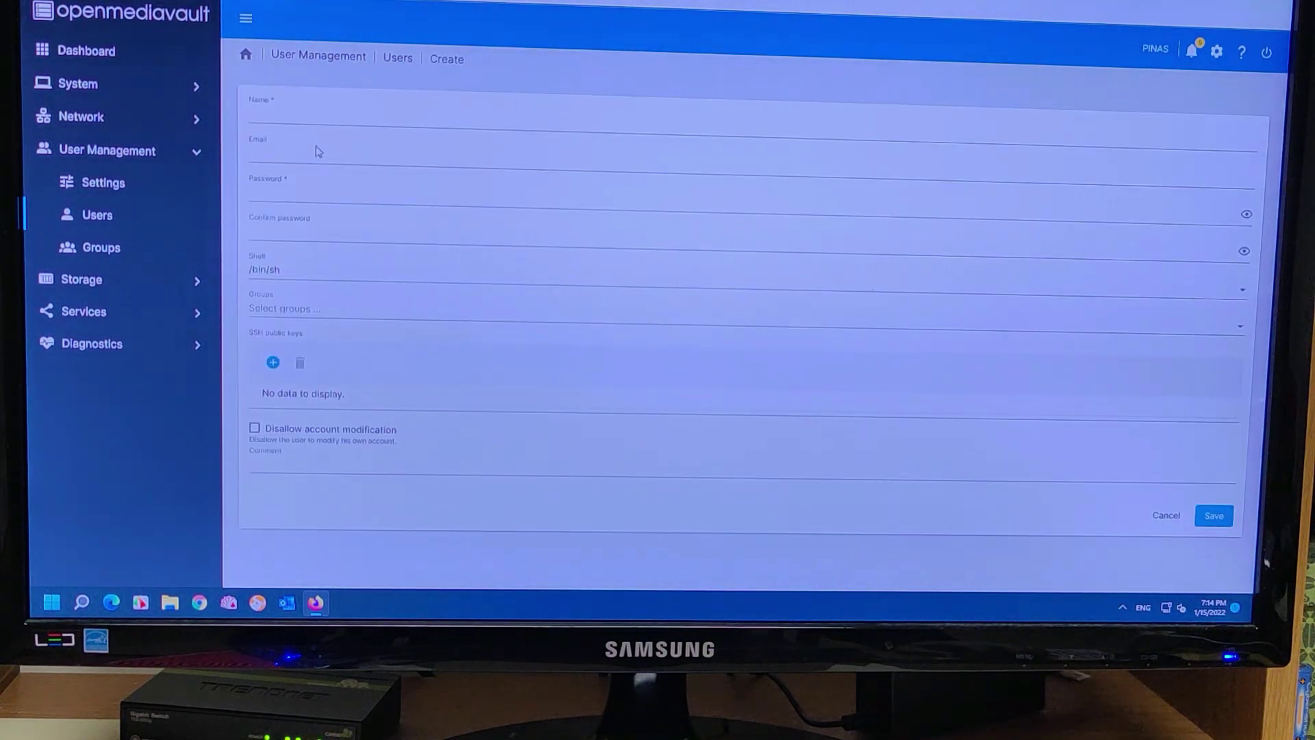
{"action": "left_click", "coordinate": [293, 122]}
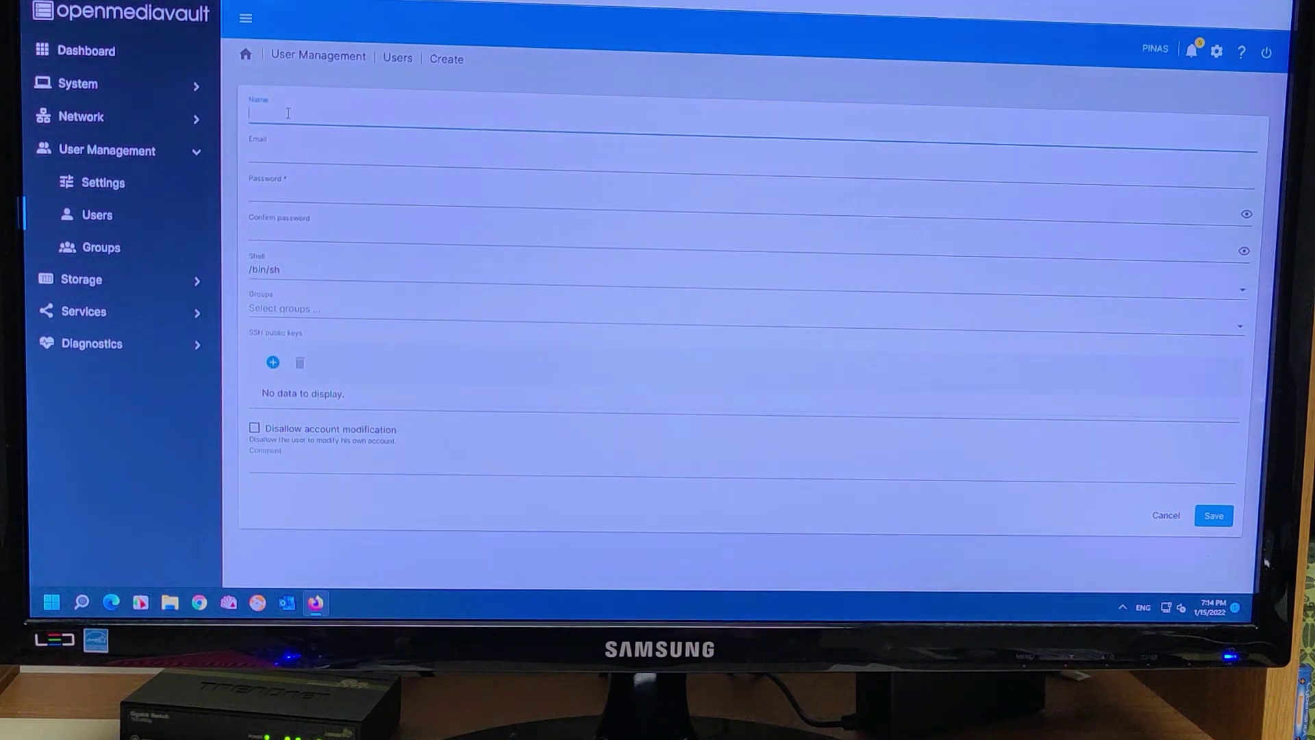
{"action": "type", "text": "Pishar"}
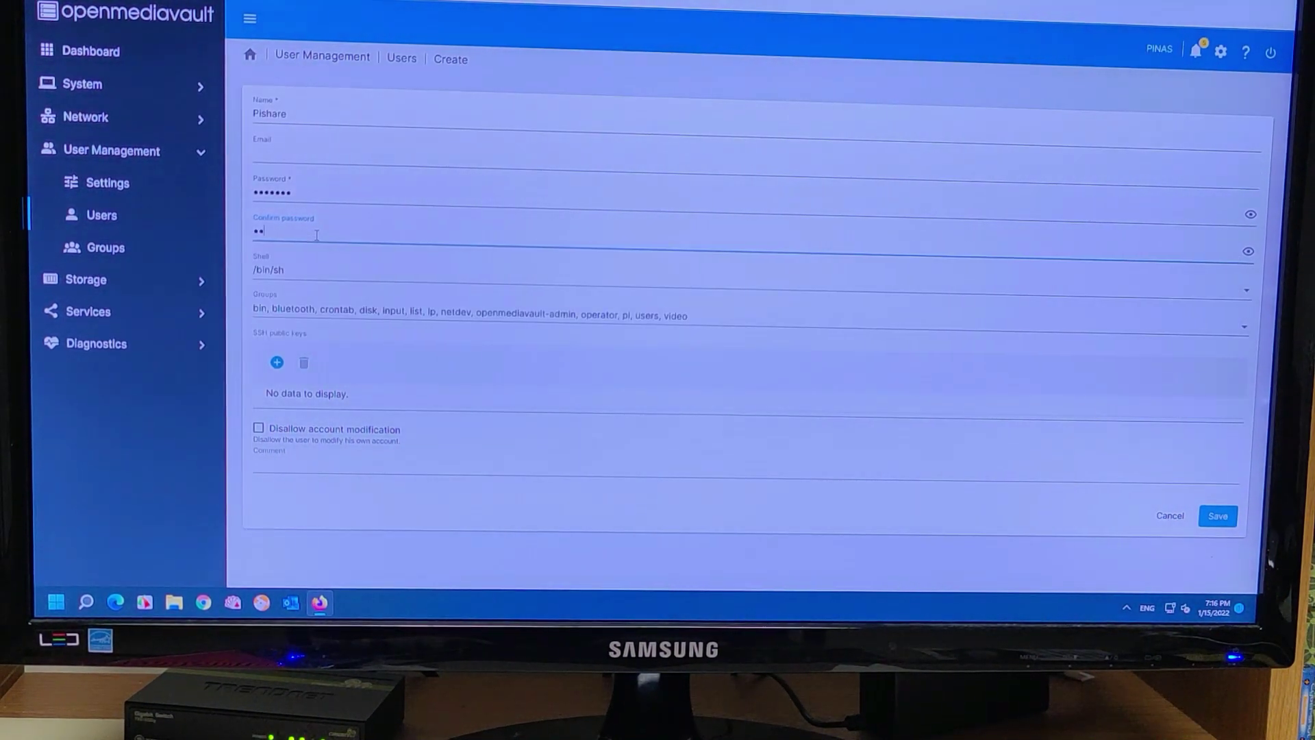
{"action": "type", "text": "e"}
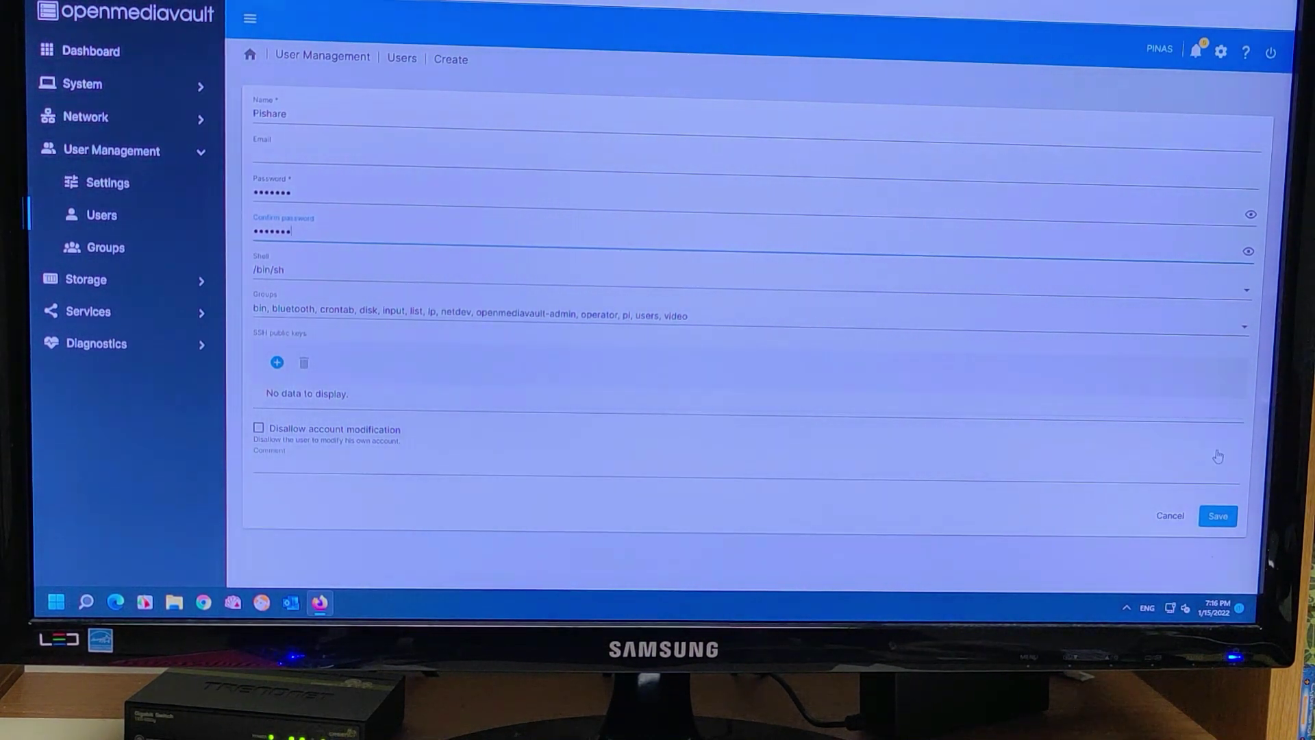
{"action": "left_click", "coordinate": [1217, 517]}
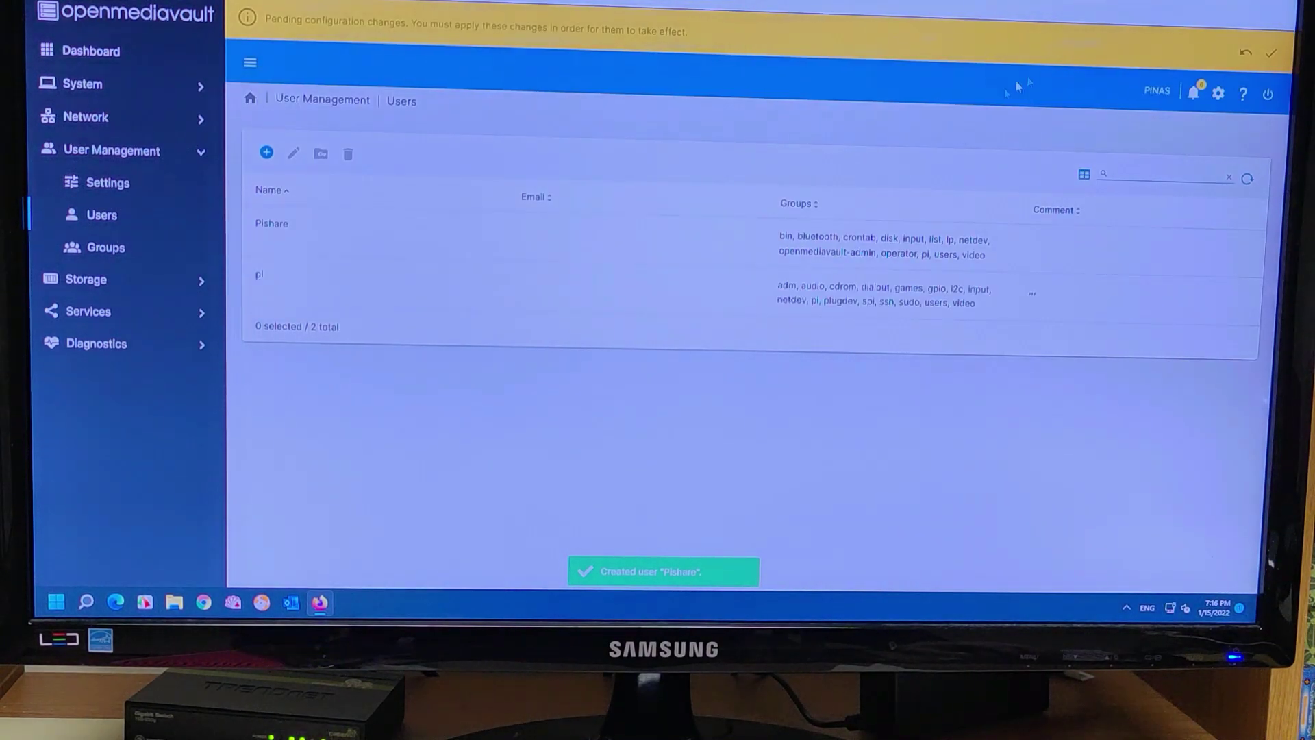
{"action": "left_click", "coordinate": [1271, 55]}
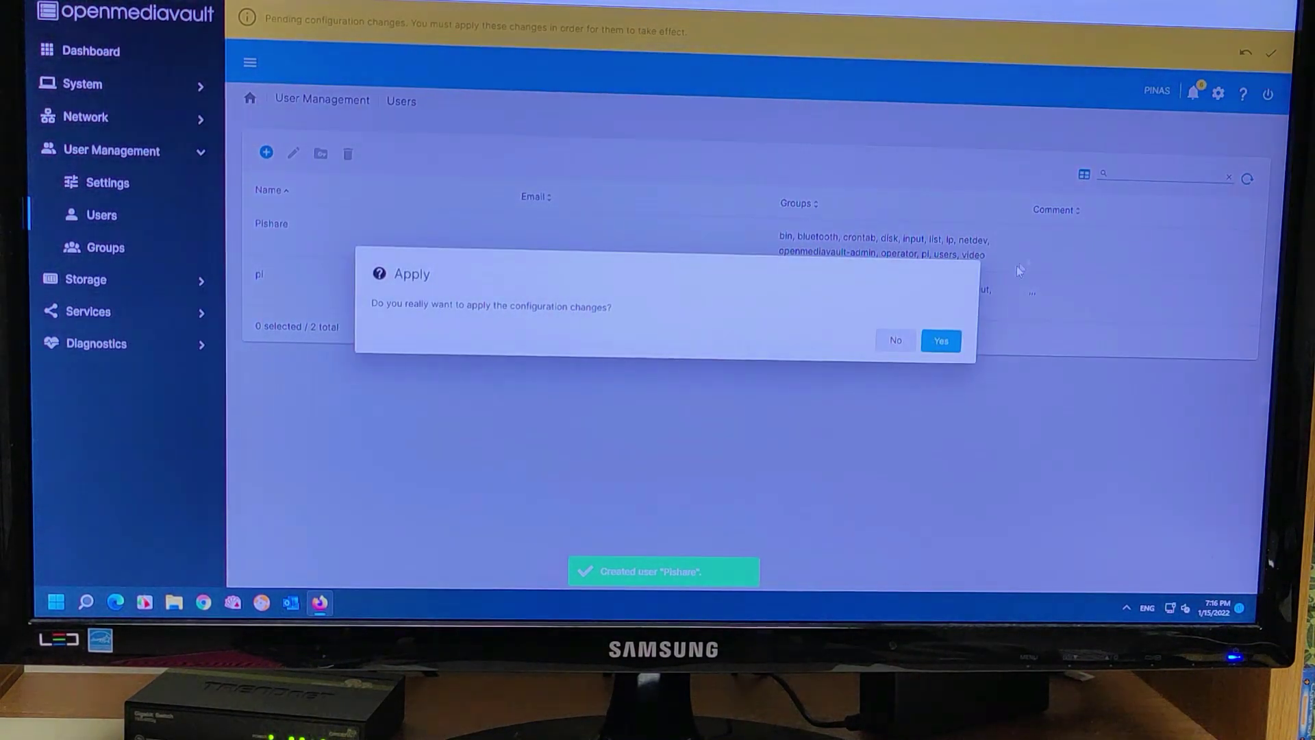
{"action": "left_click", "coordinate": [943, 341]}
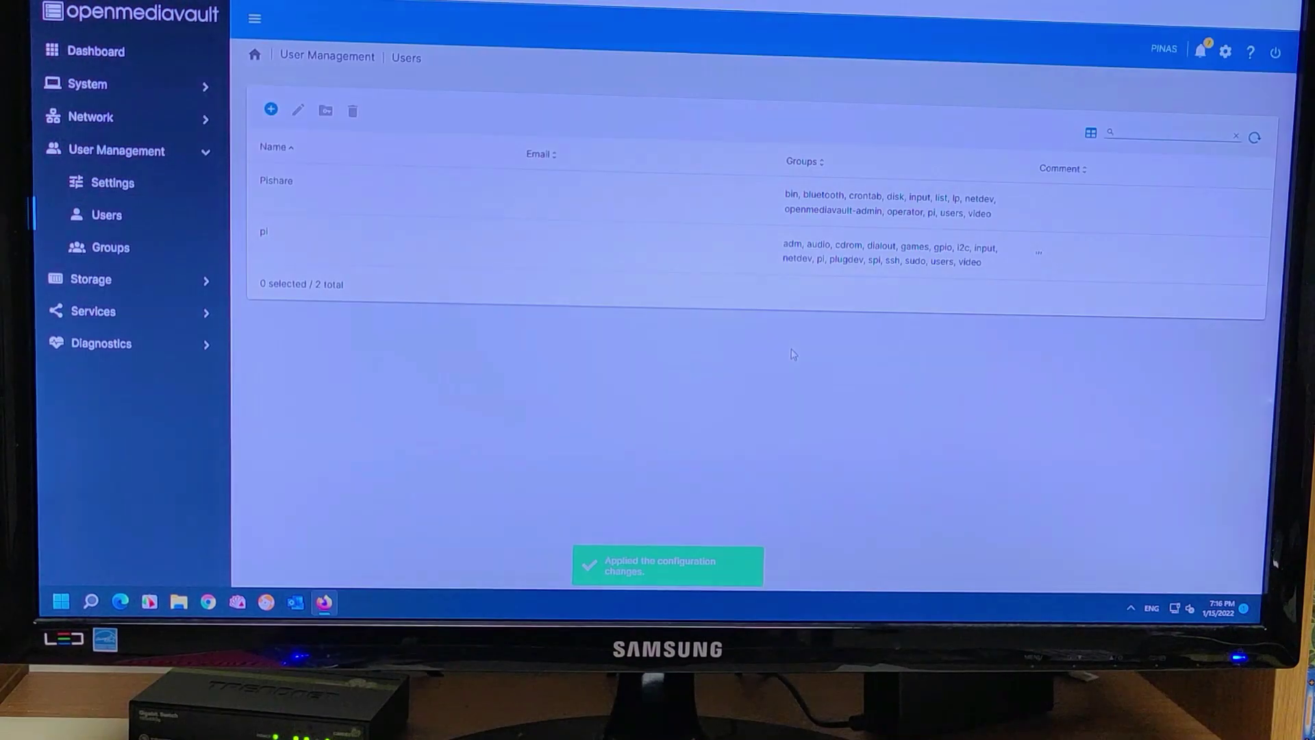
{"action": "left_click", "coordinate": [302, 192]}
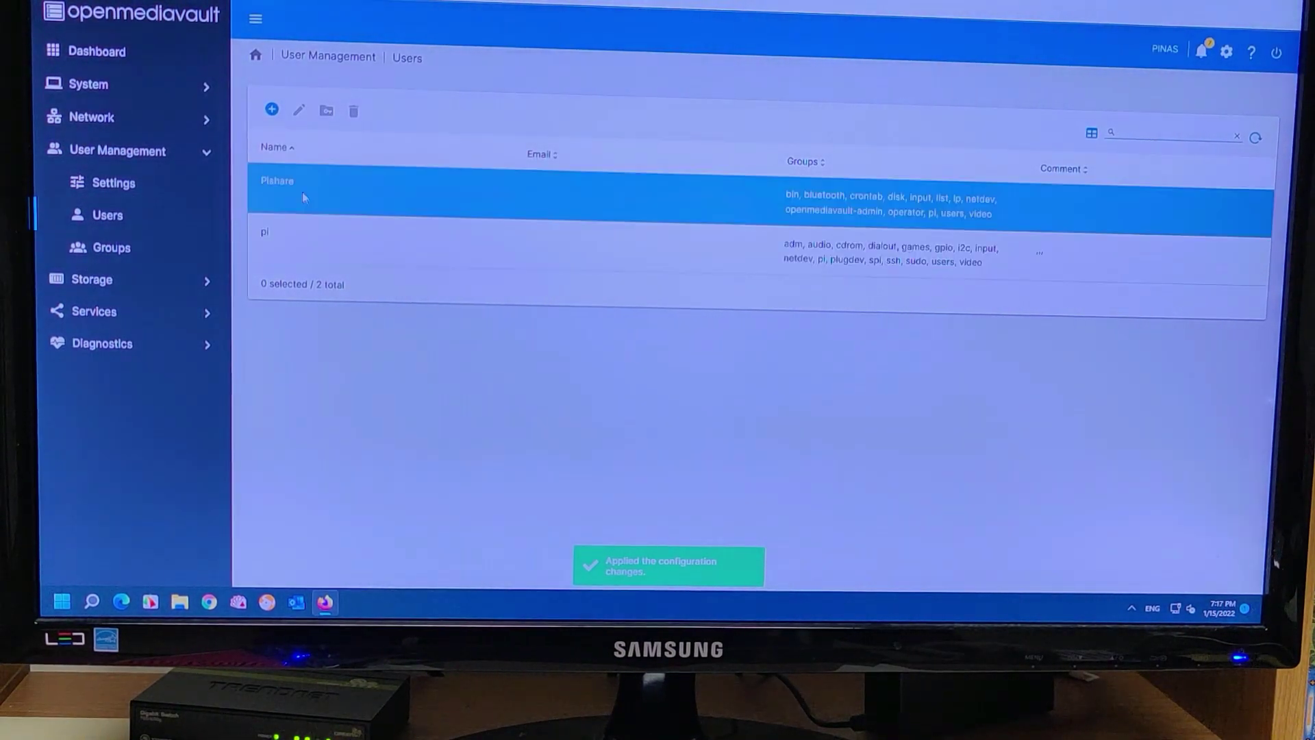
{"action": "left_click", "coordinate": [302, 193]}
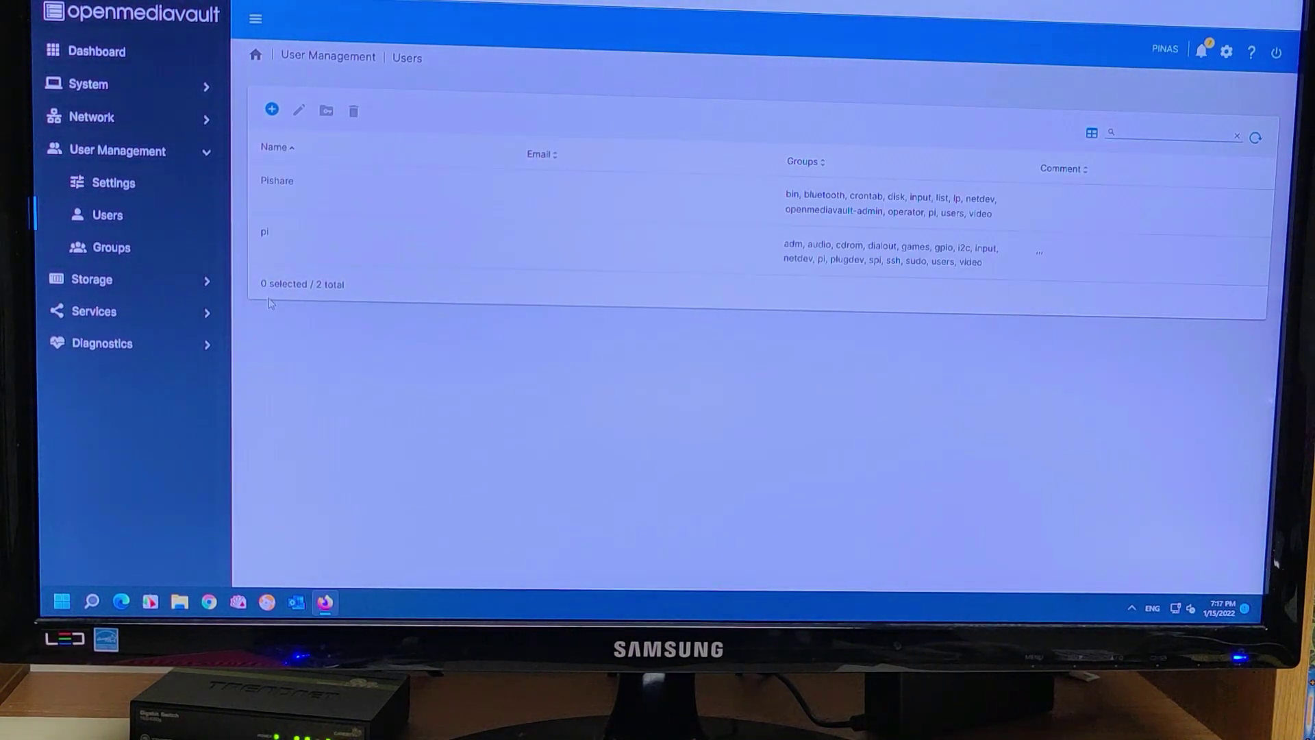
View the Storage > Disks list with the memory card and 931.51 GiB Samsung SSD
{"action": "left_click", "coordinate": [189, 291]}
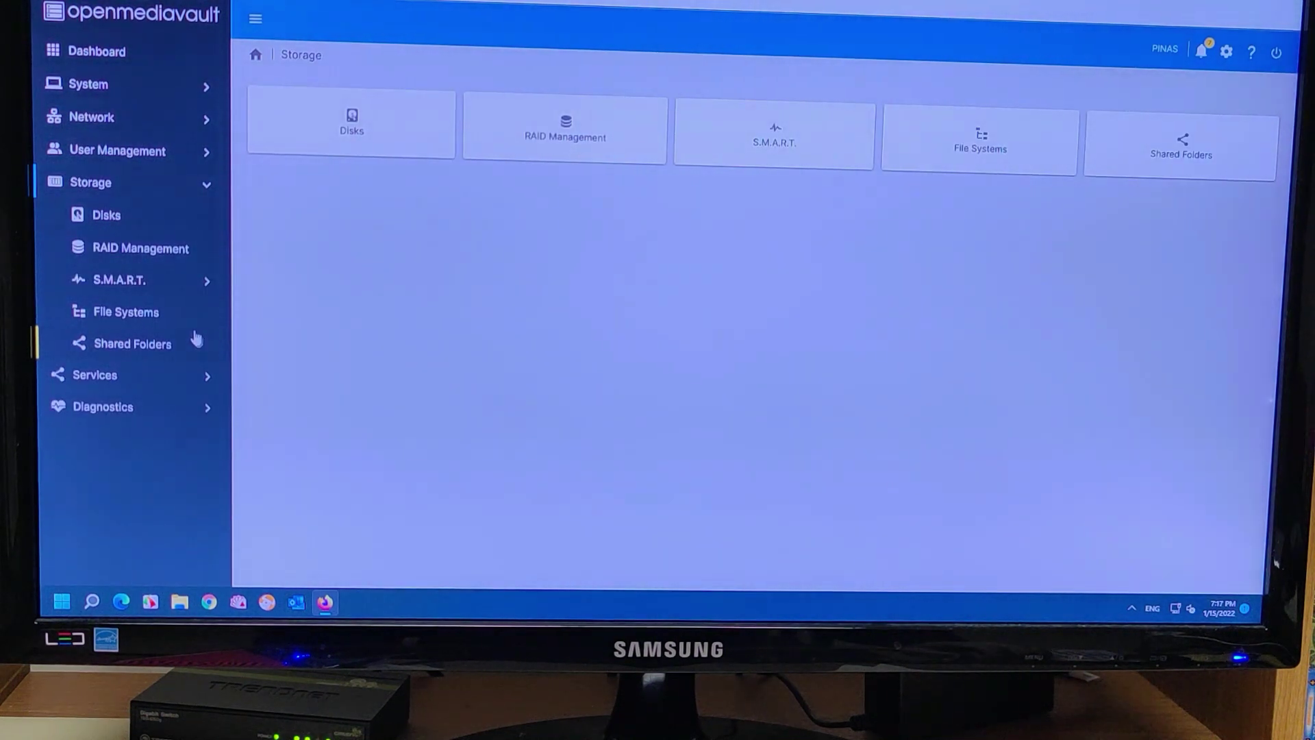
{"action": "left_click", "coordinate": [108, 219]}
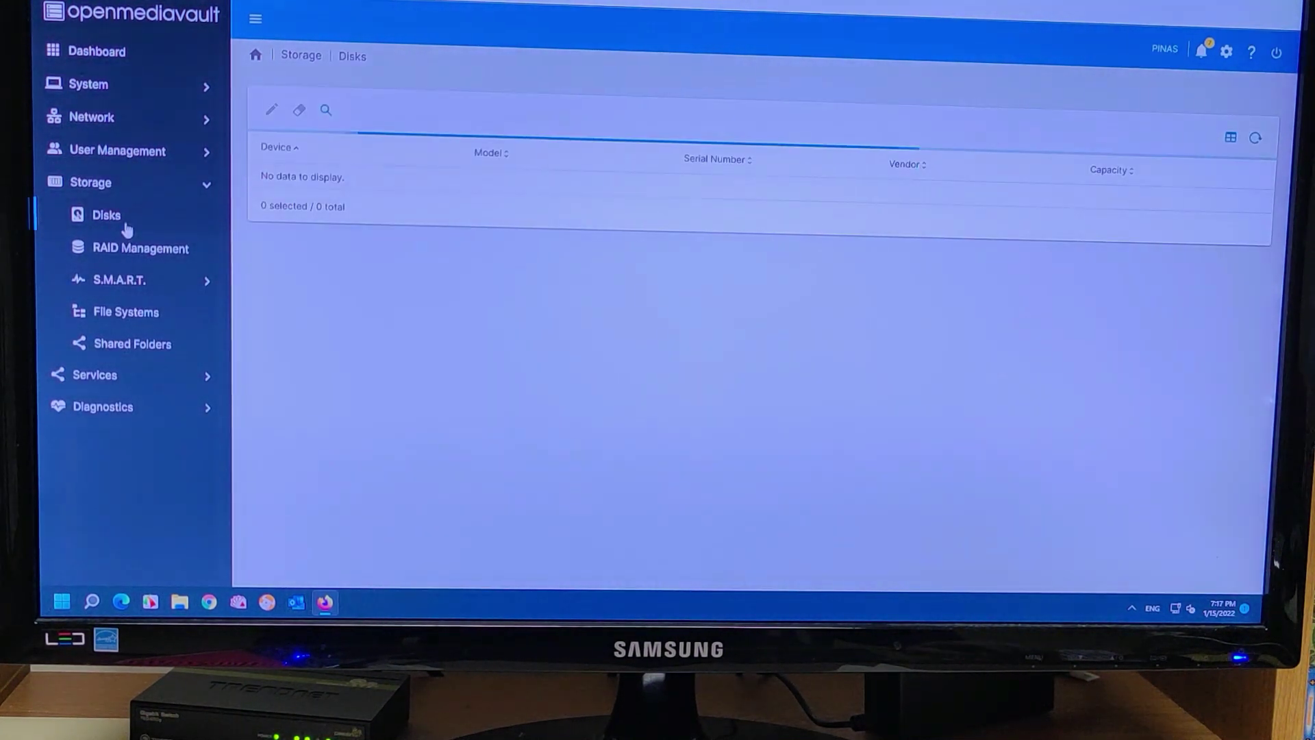
{"action": "left_click", "coordinate": [253, 219]}
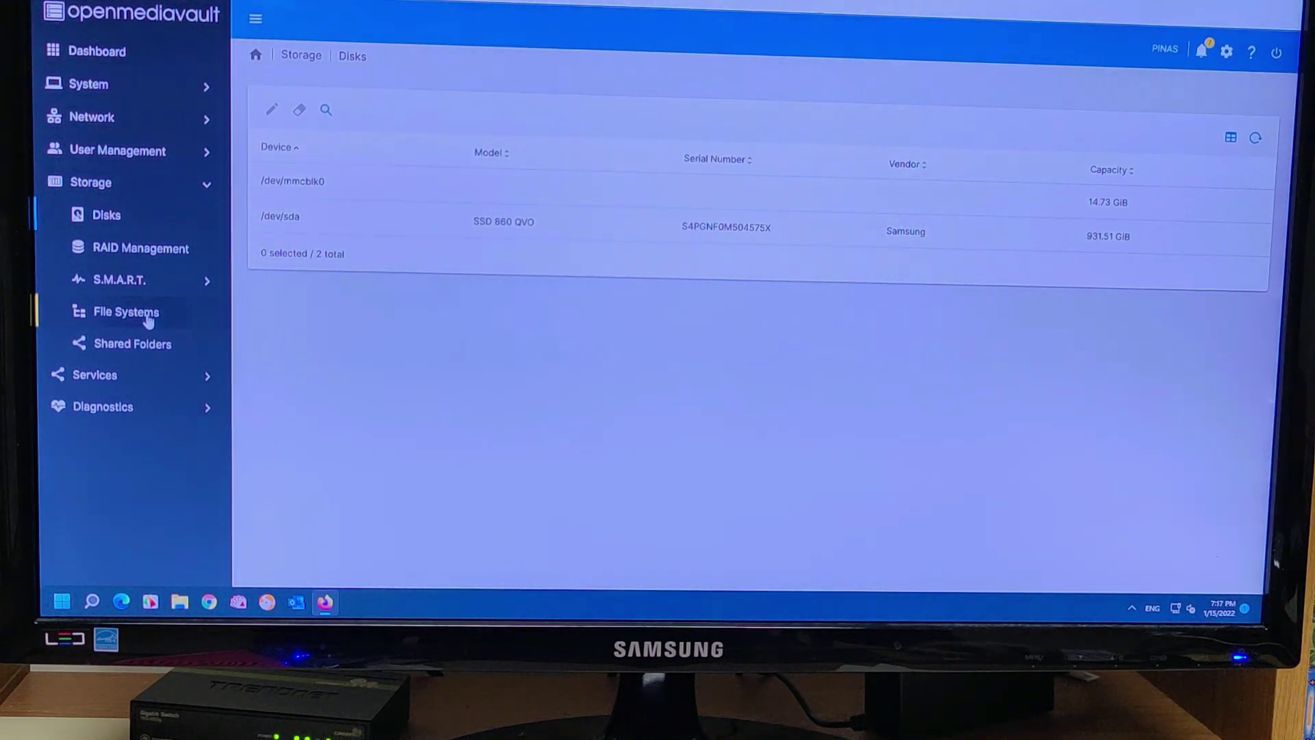
Mount the NTFS partition /dev/sda2 from File Systems, confirm, and apply the configuration
{"action": "left_click", "coordinate": [126, 313]}
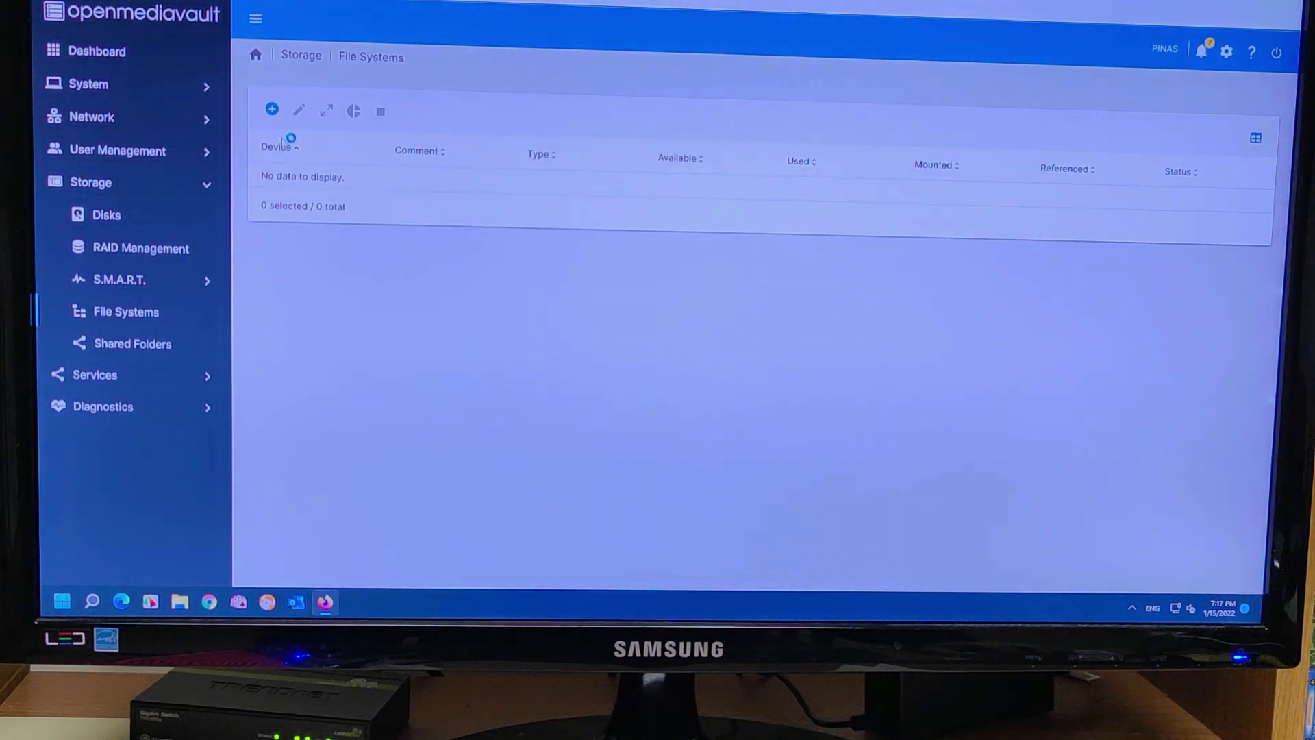
{"action": "left_click", "coordinate": [271, 112]}
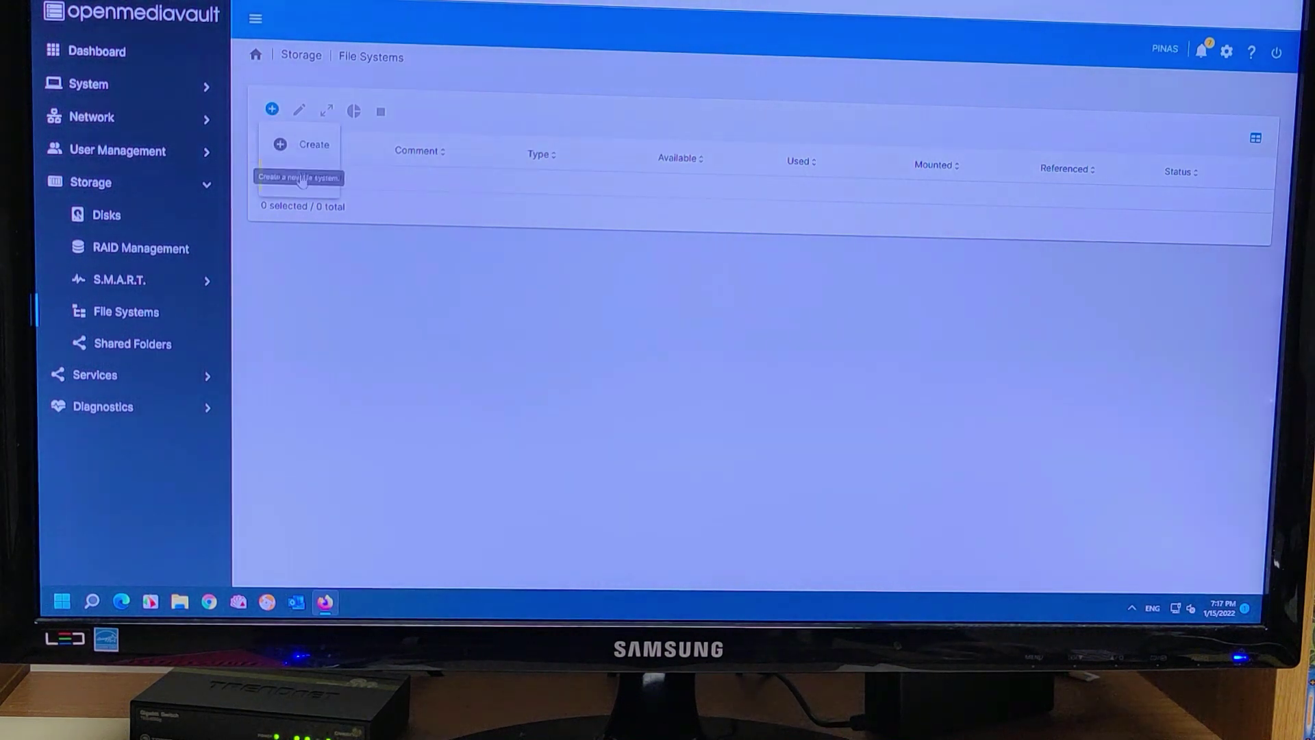
{"action": "left_click", "coordinate": [303, 176]}
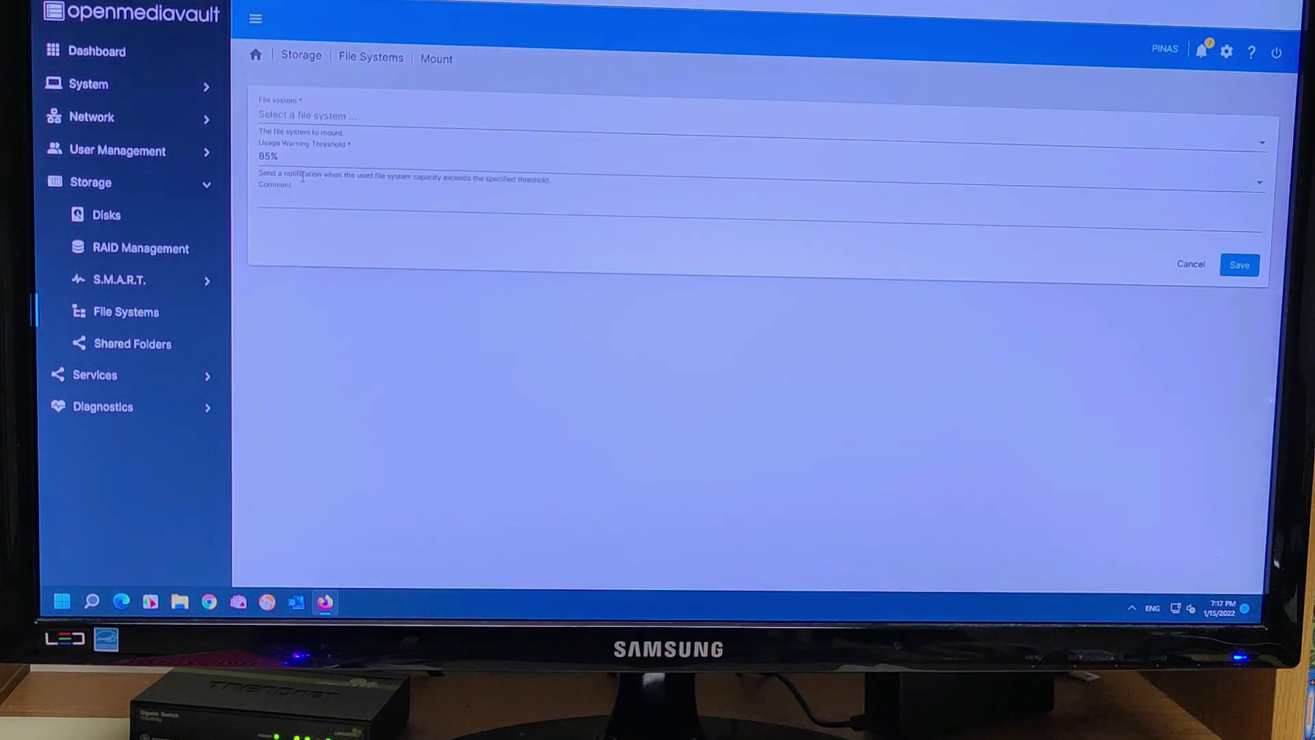
{"action": "left_click", "coordinate": [340, 121]}
{"action": "left_click", "coordinate": [340, 124]}
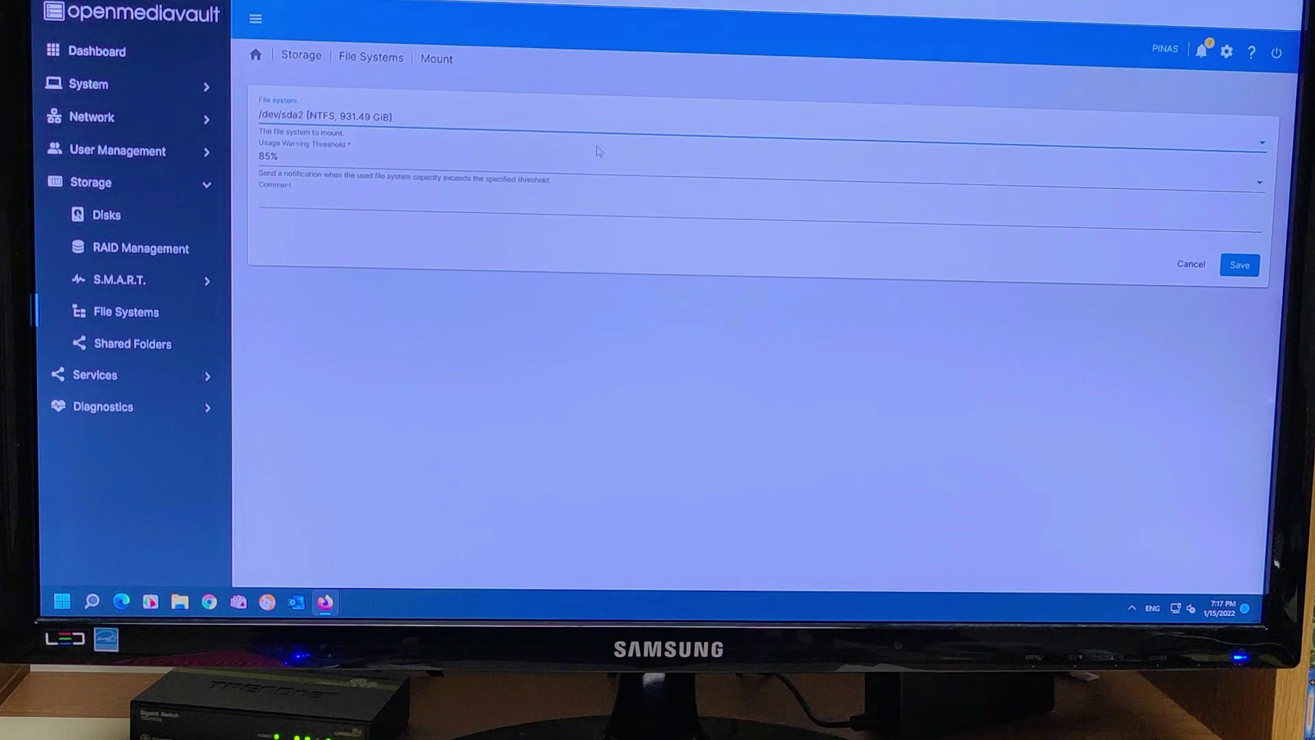
{"action": "left_click", "coordinate": [1238, 266]}
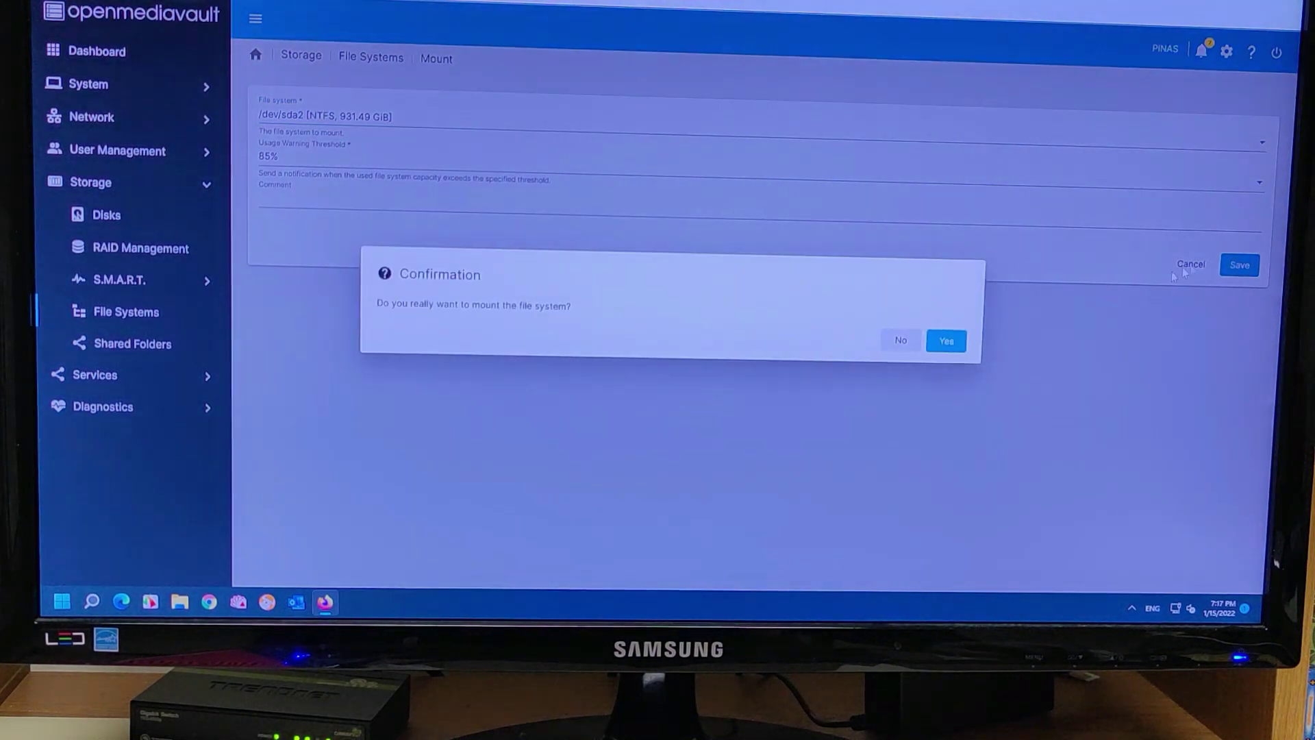
{"action": "left_click", "coordinate": [941, 344]}
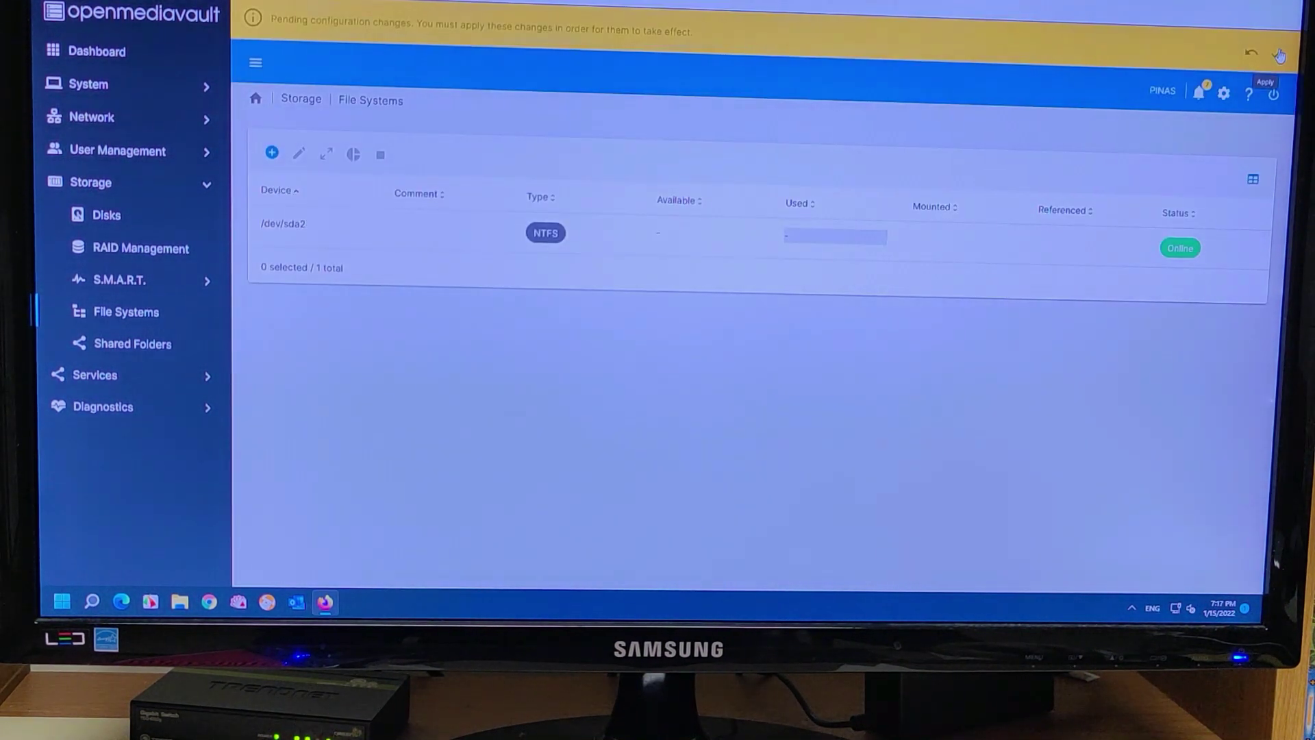
{"action": "left_click", "coordinate": [1278, 55]}
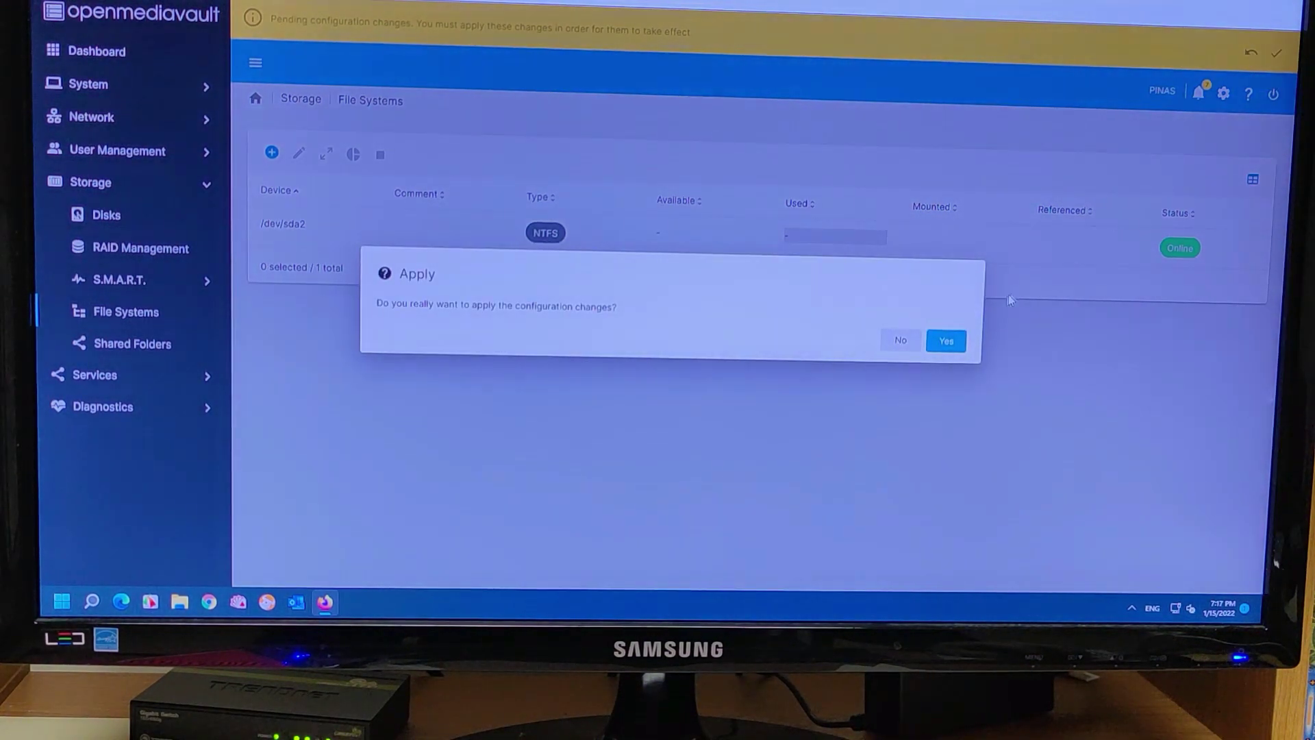
{"action": "left_click", "coordinate": [946, 341]}
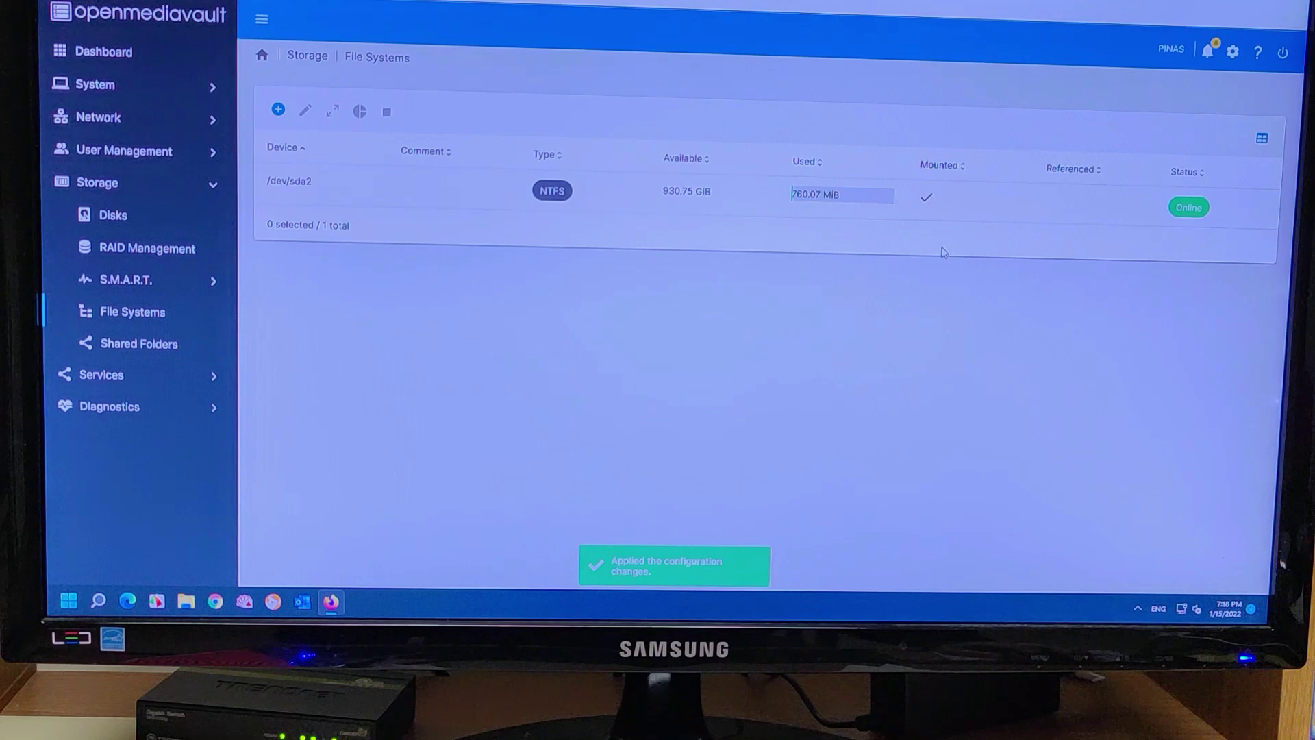
Fill in a new shared folder on the /dev/sda2 NTFS file system and submit it
{"action": "left_click", "coordinate": [161, 352]}
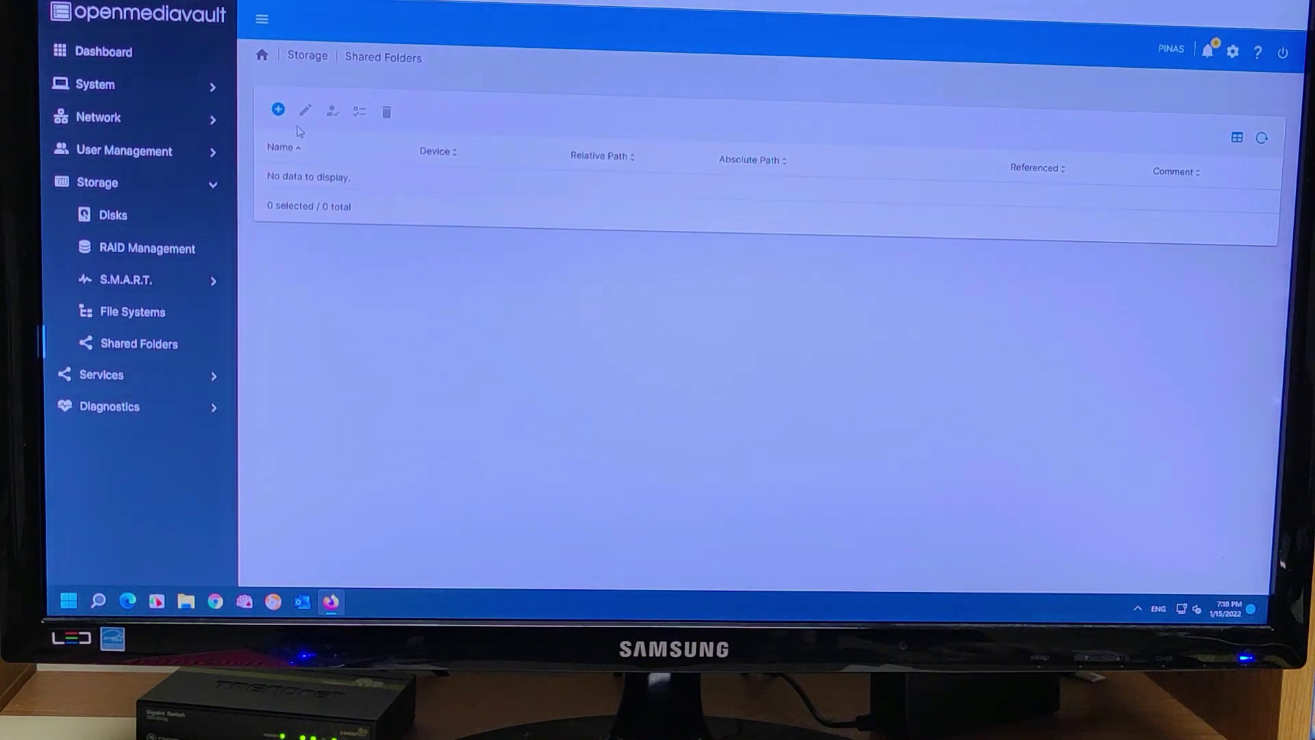
{"action": "left_click", "coordinate": [278, 110]}
{"action": "left_click", "coordinate": [277, 114]}
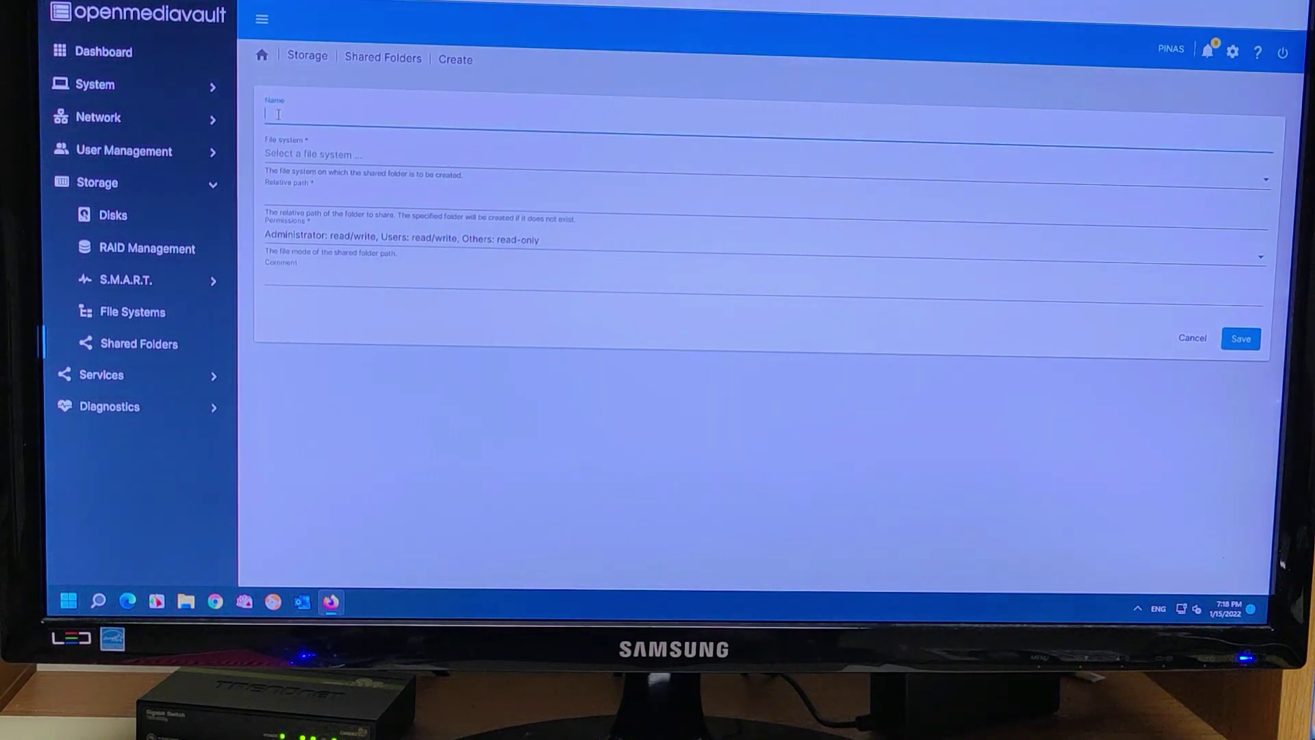
{"action": "type", "text": "Photo"}
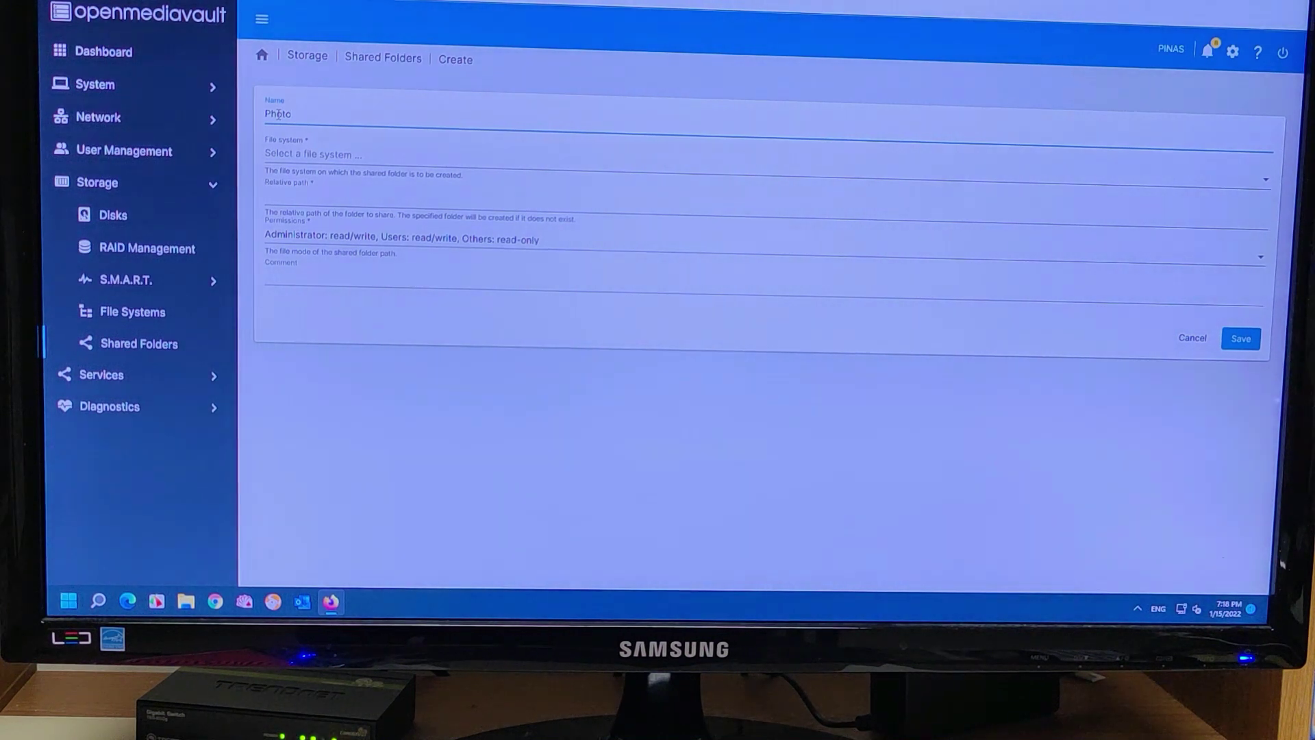
{"action": "left_click", "coordinate": [284, 152]}
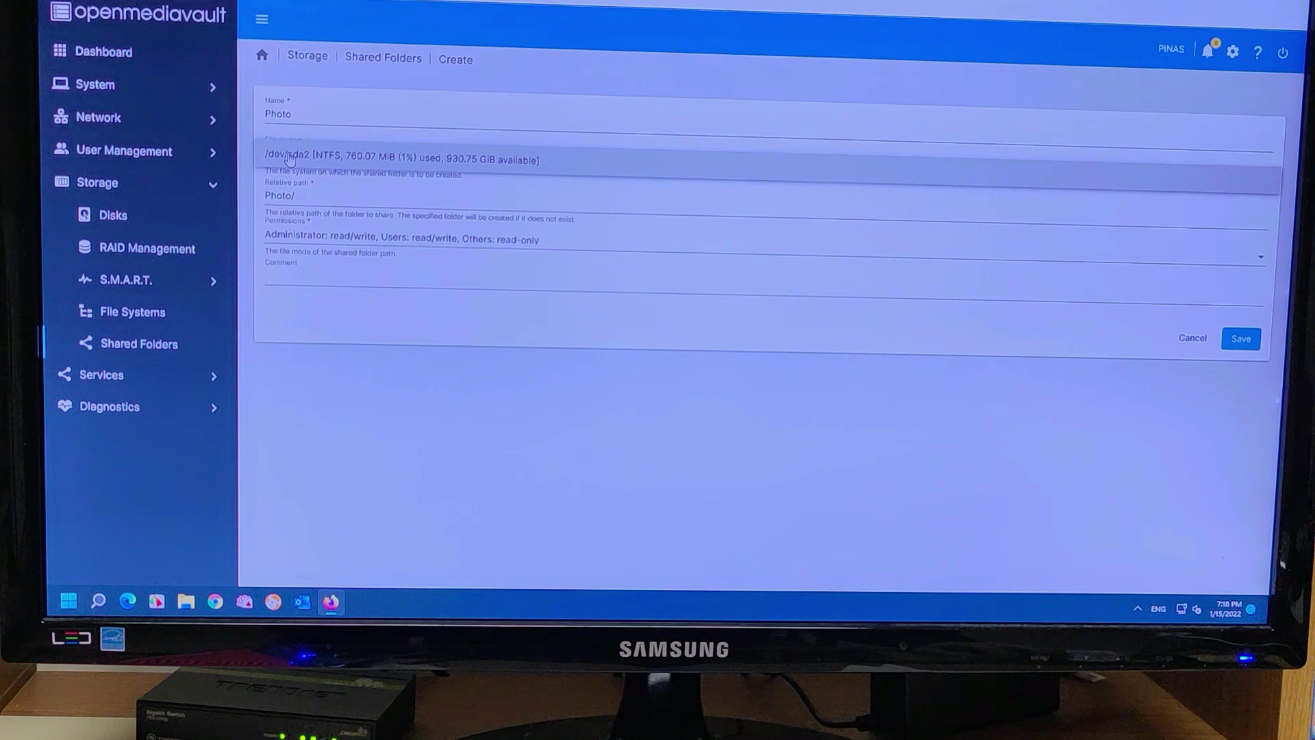
{"action": "left_click", "coordinate": [288, 160]}
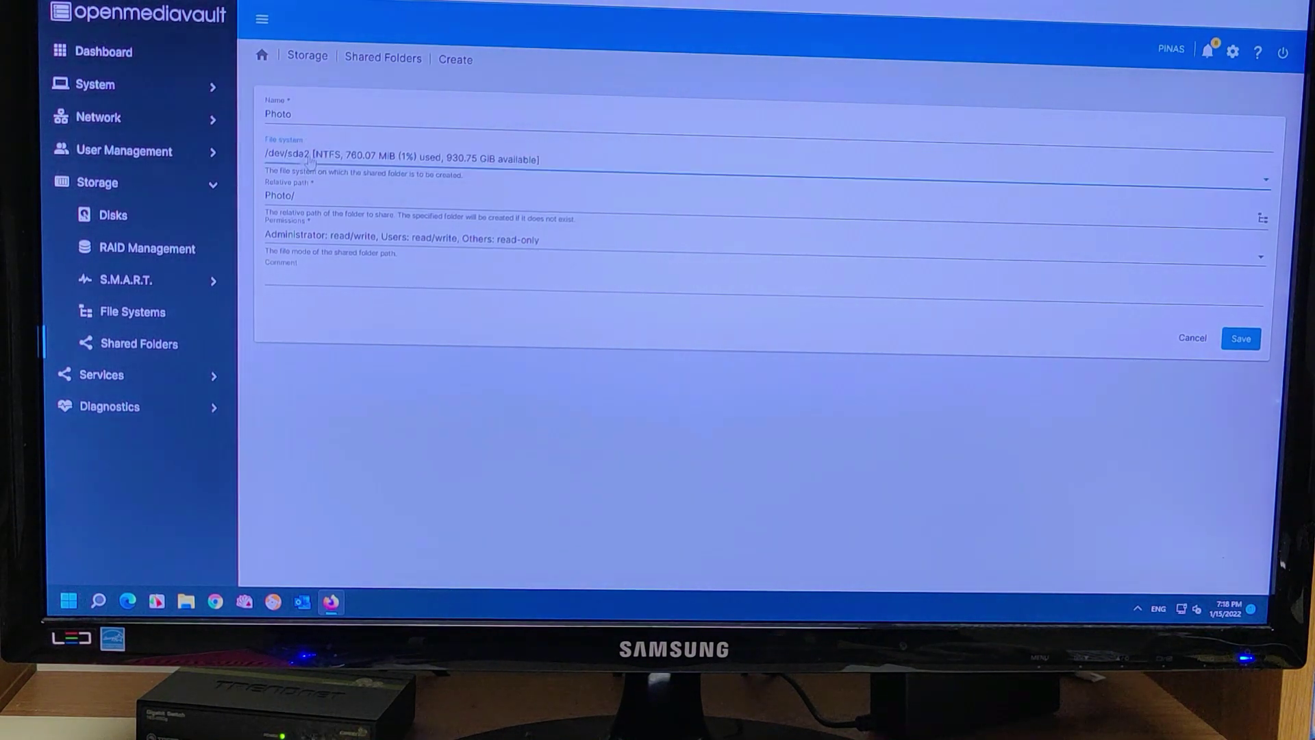
{"action": "left_click", "coordinate": [1242, 340]}
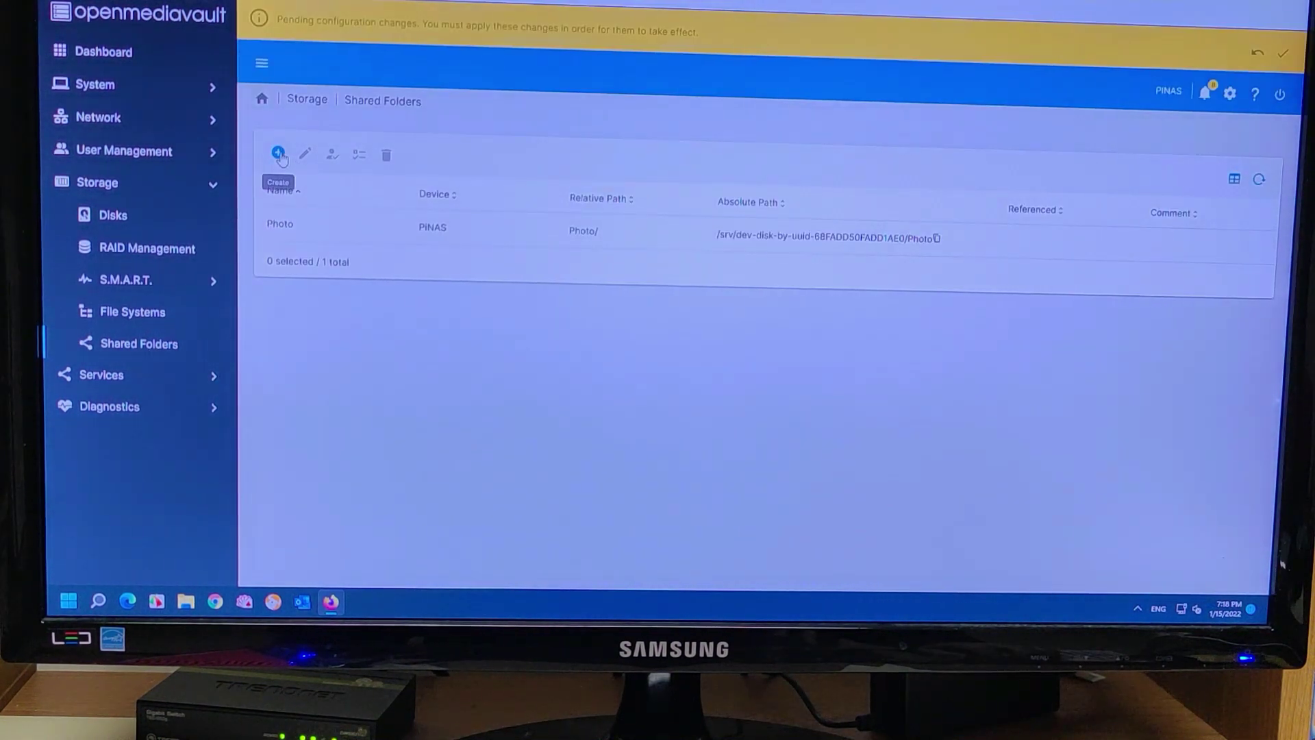
Add the PiShare and Public shared folders, saving each one
{"action": "left_click", "coordinate": [275, 150]}
{"action": "left_click", "coordinate": [296, 153]}
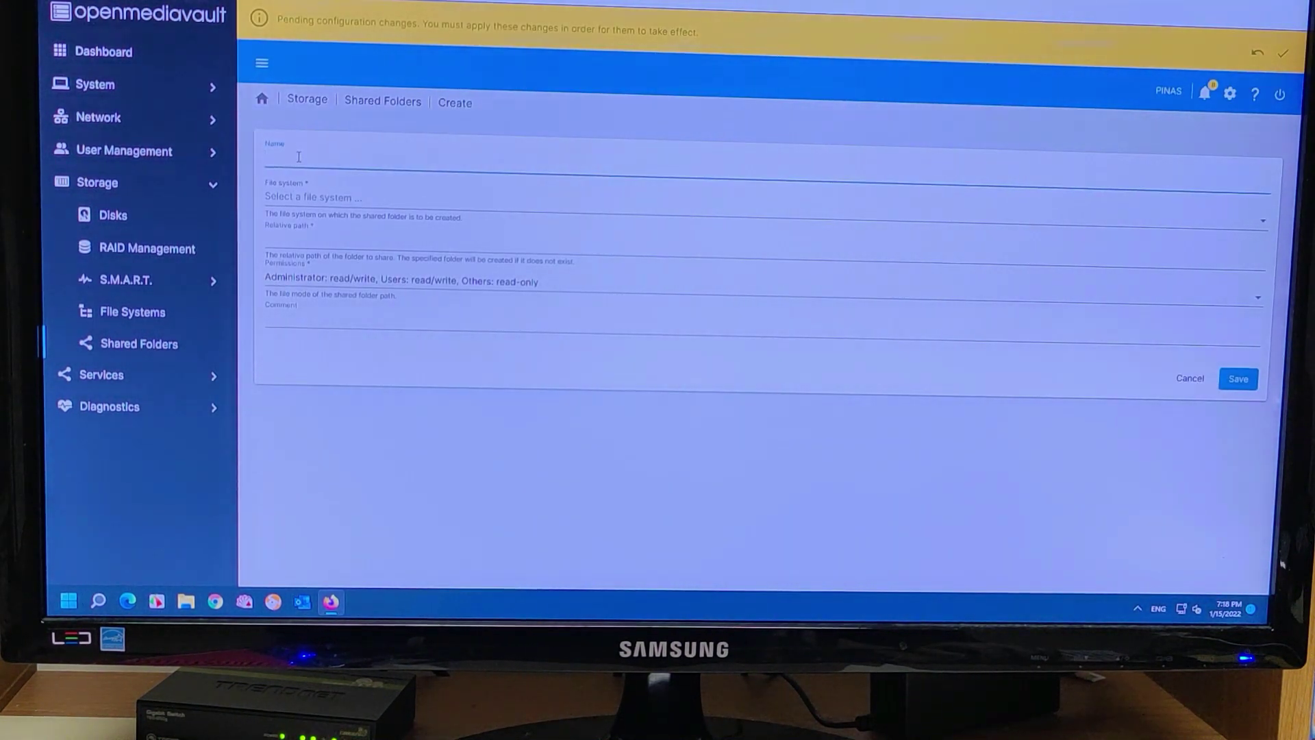
{"action": "type", "text": "PiShare"}
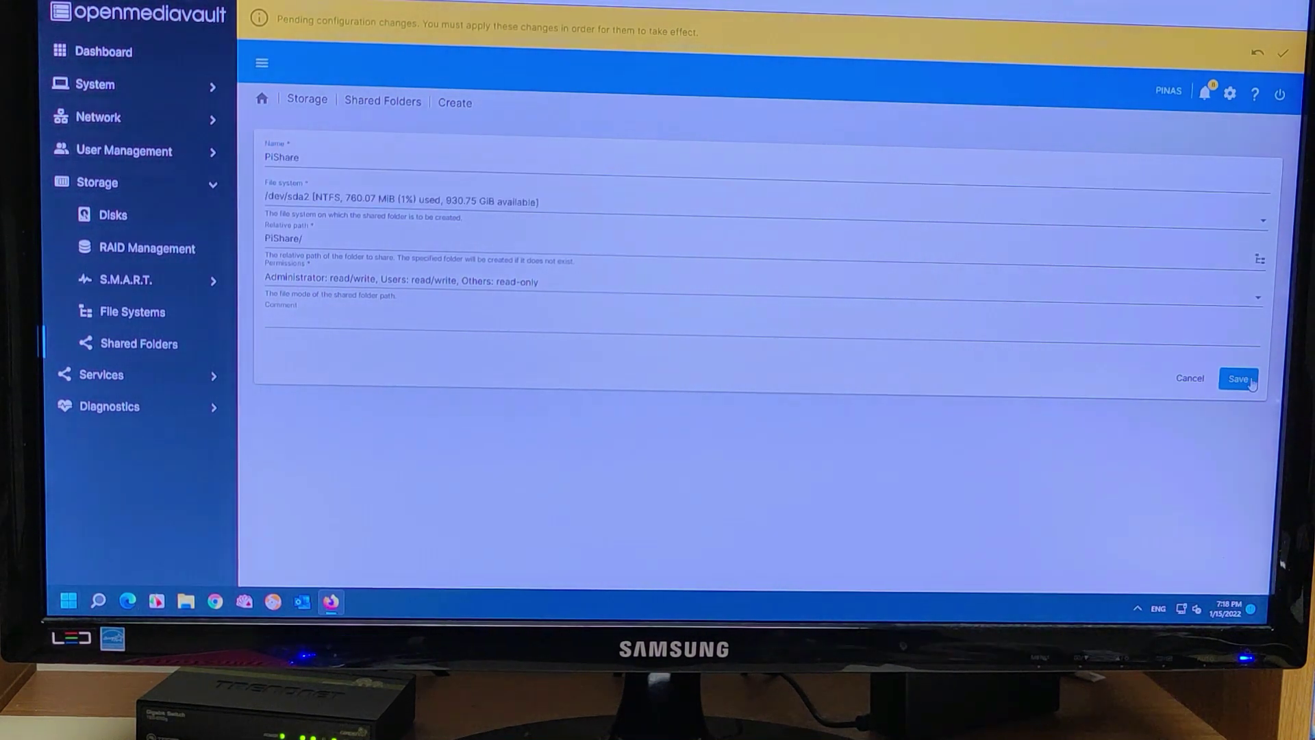
{"action": "left_click", "coordinate": [1238, 379]}
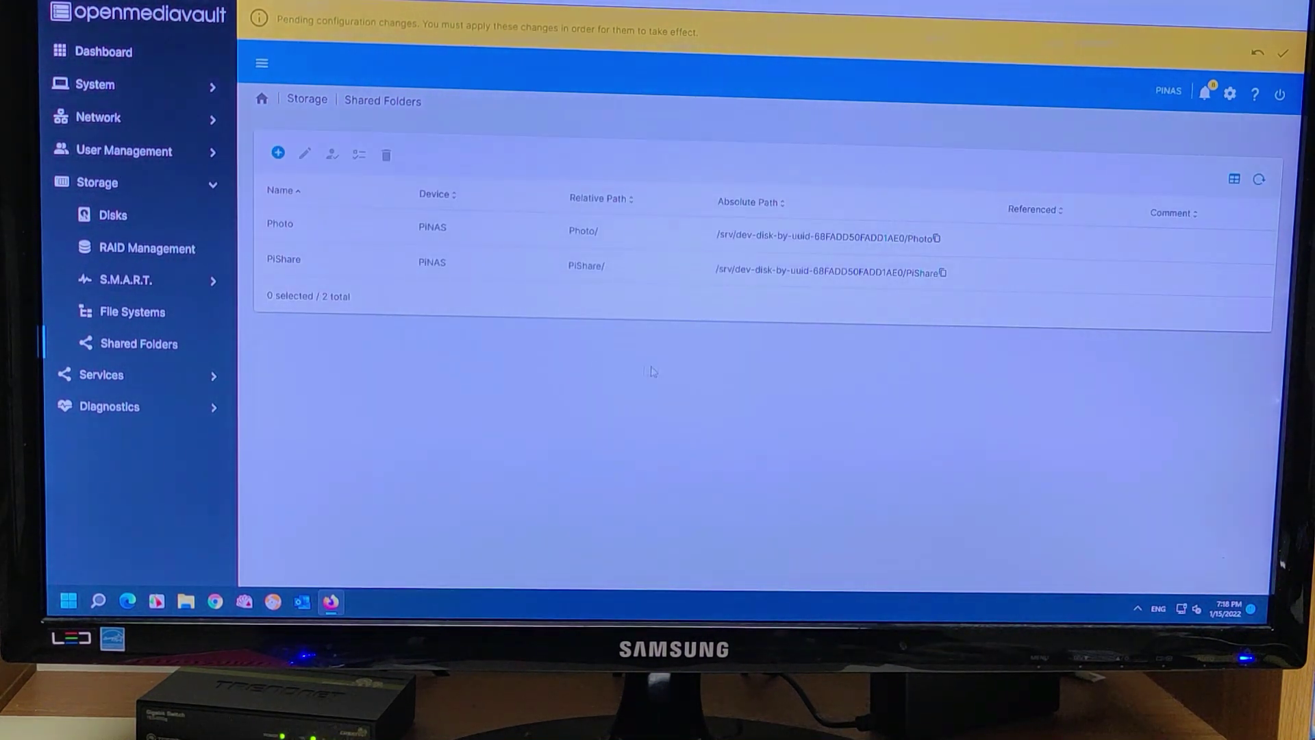
{"action": "left_click", "coordinate": [278, 153]}
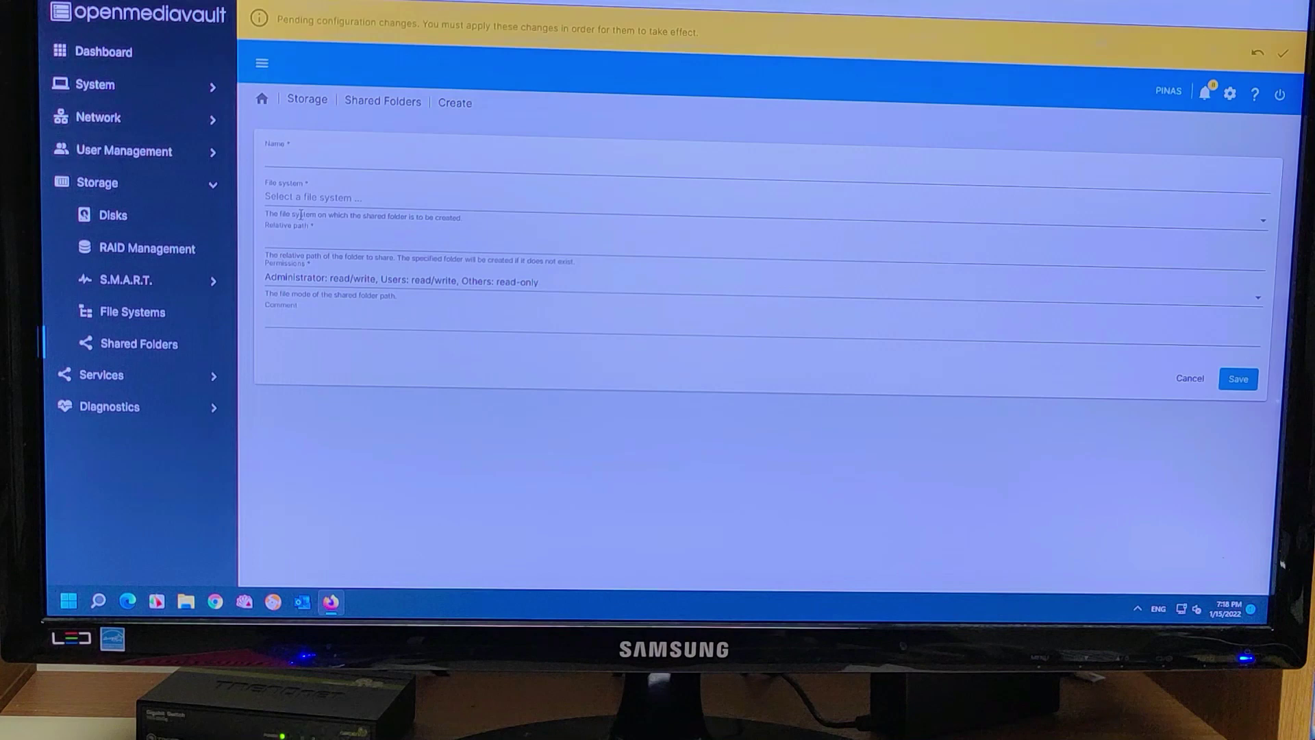
{"action": "left_click", "coordinate": [311, 154]}
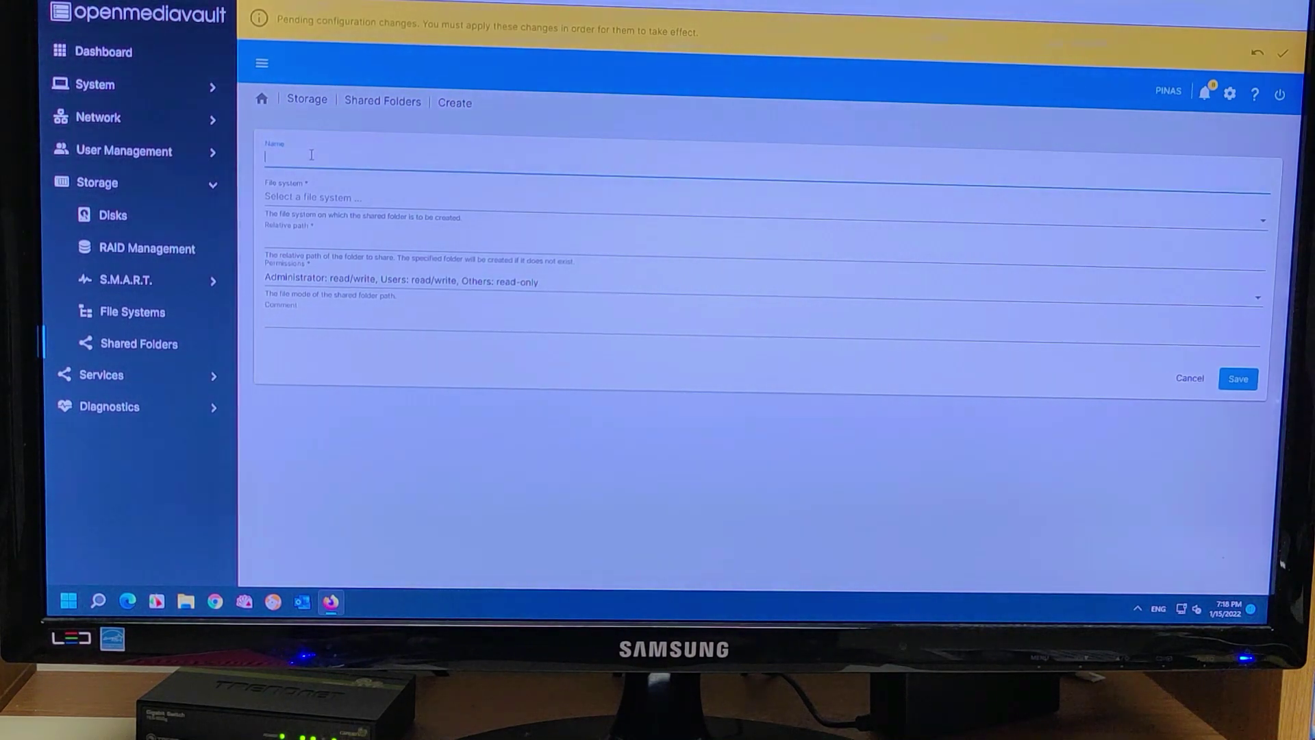
{"action": "type", "text": "blic"}
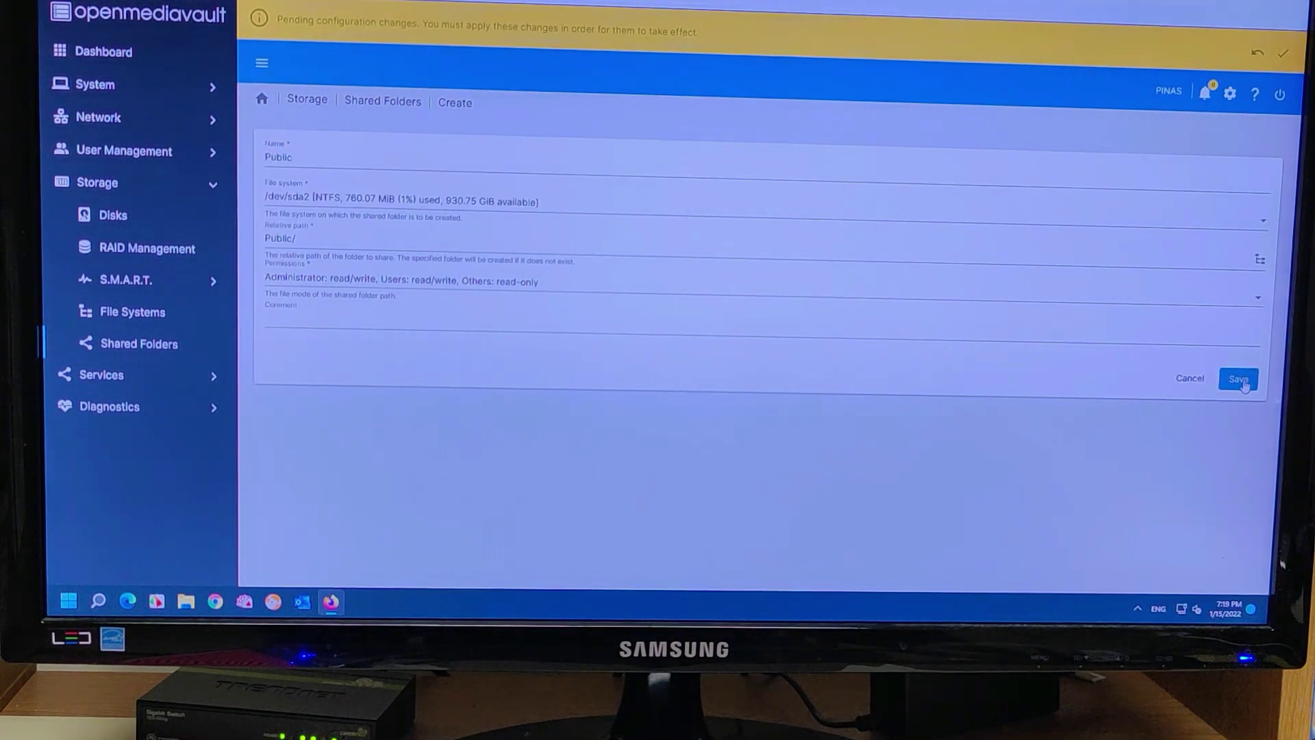
{"action": "left_click", "coordinate": [1237, 378]}
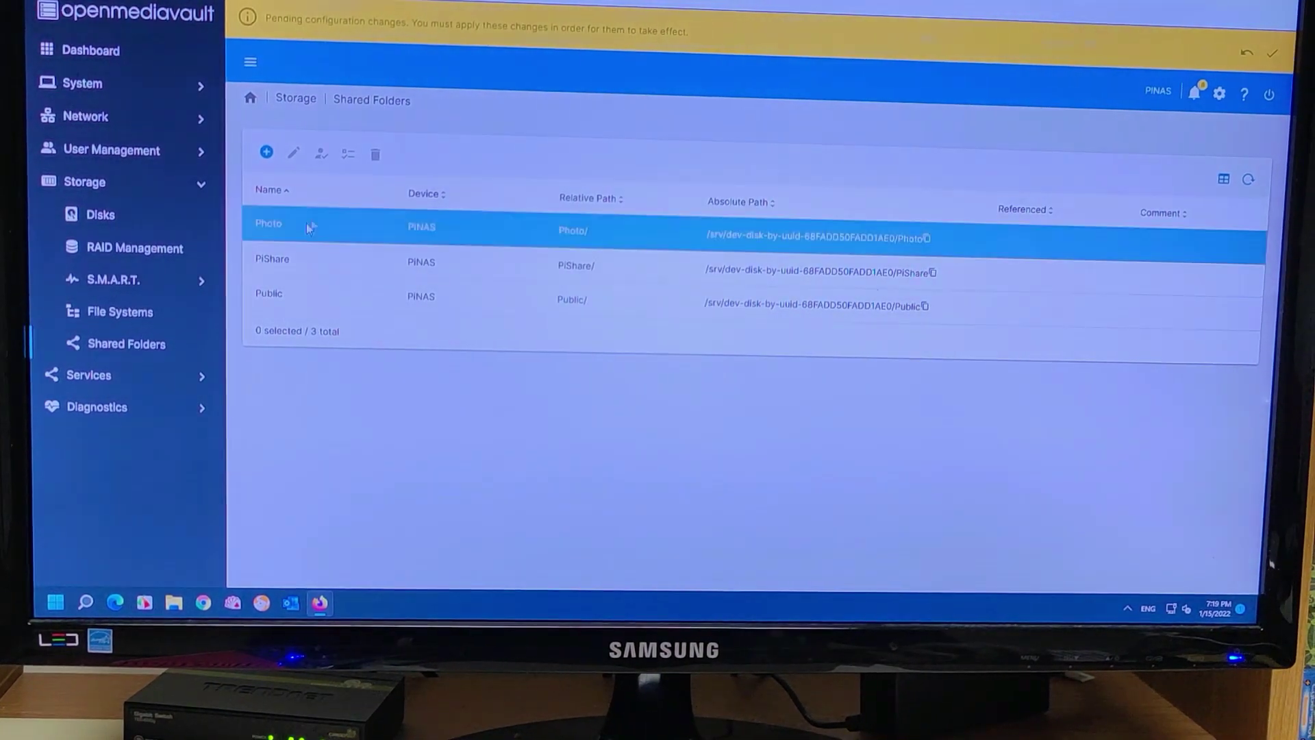
Enable SMB/CIFS, replace the workgroup name, save the settings and apply the changes
{"action": "left_click", "coordinate": [144, 388]}
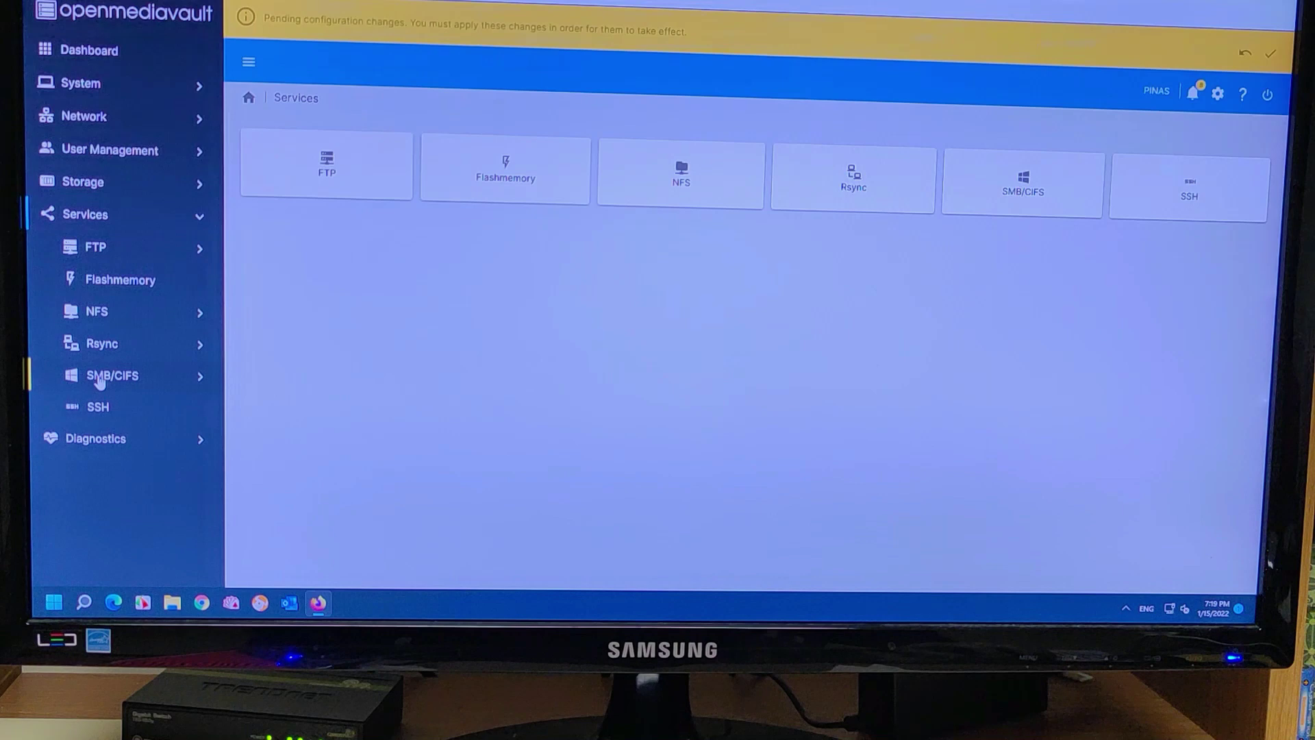
{"action": "left_click", "coordinate": [99, 380]}
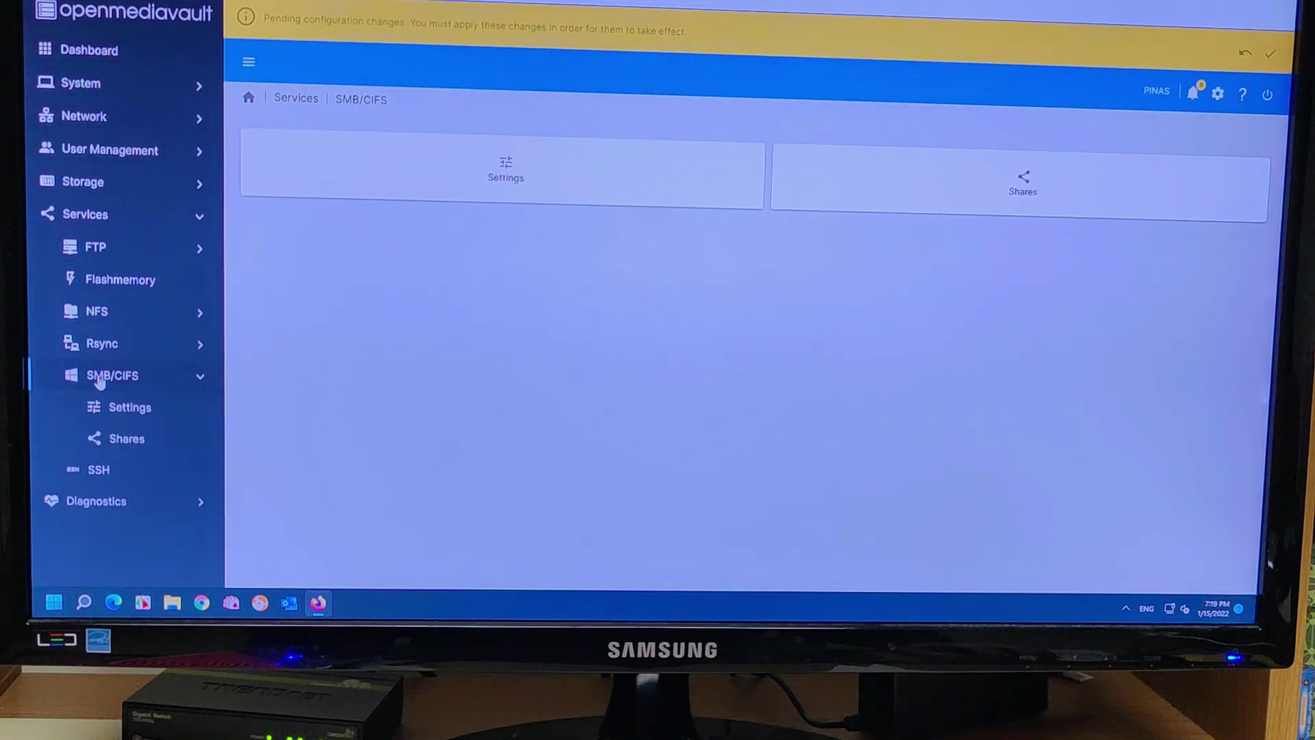
{"action": "left_click", "coordinate": [124, 410]}
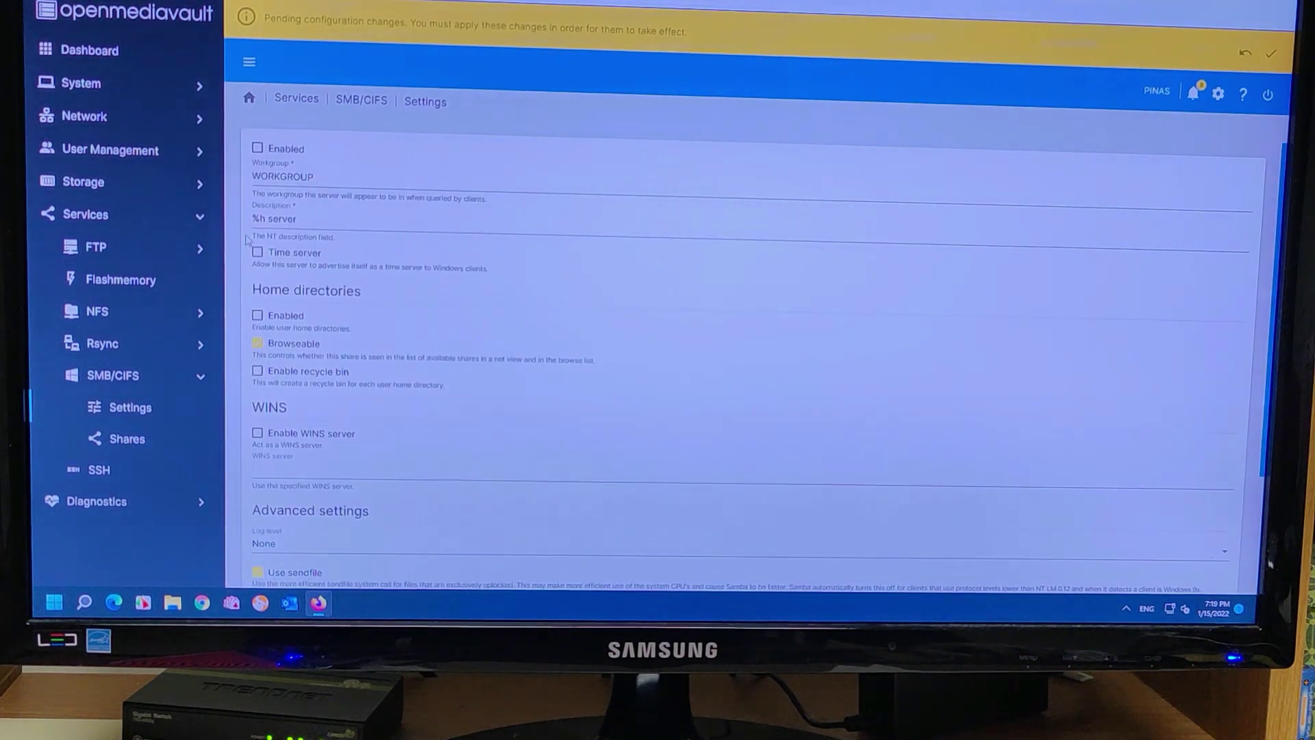
{"action": "left_click", "coordinate": [259, 149]}
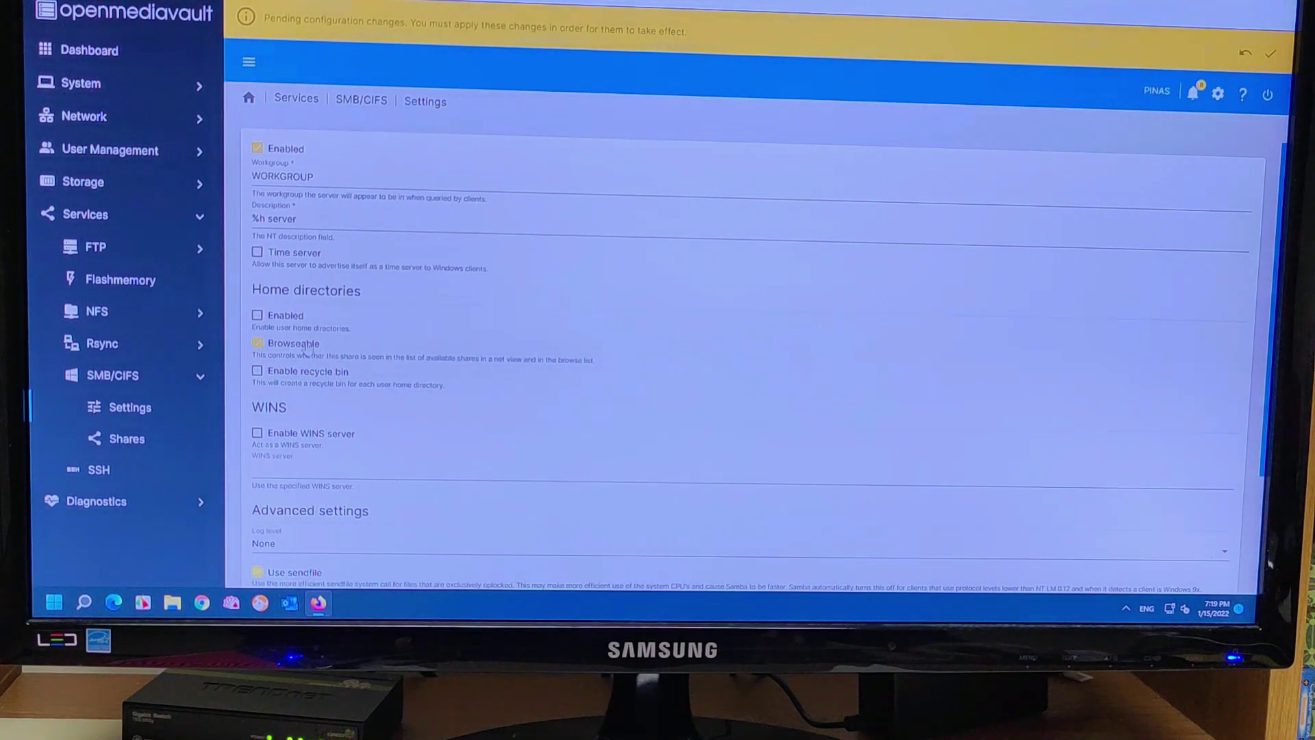
{"action": "left_click_drag", "start_coordinate": [319, 182], "coordinate": [201, 195]}
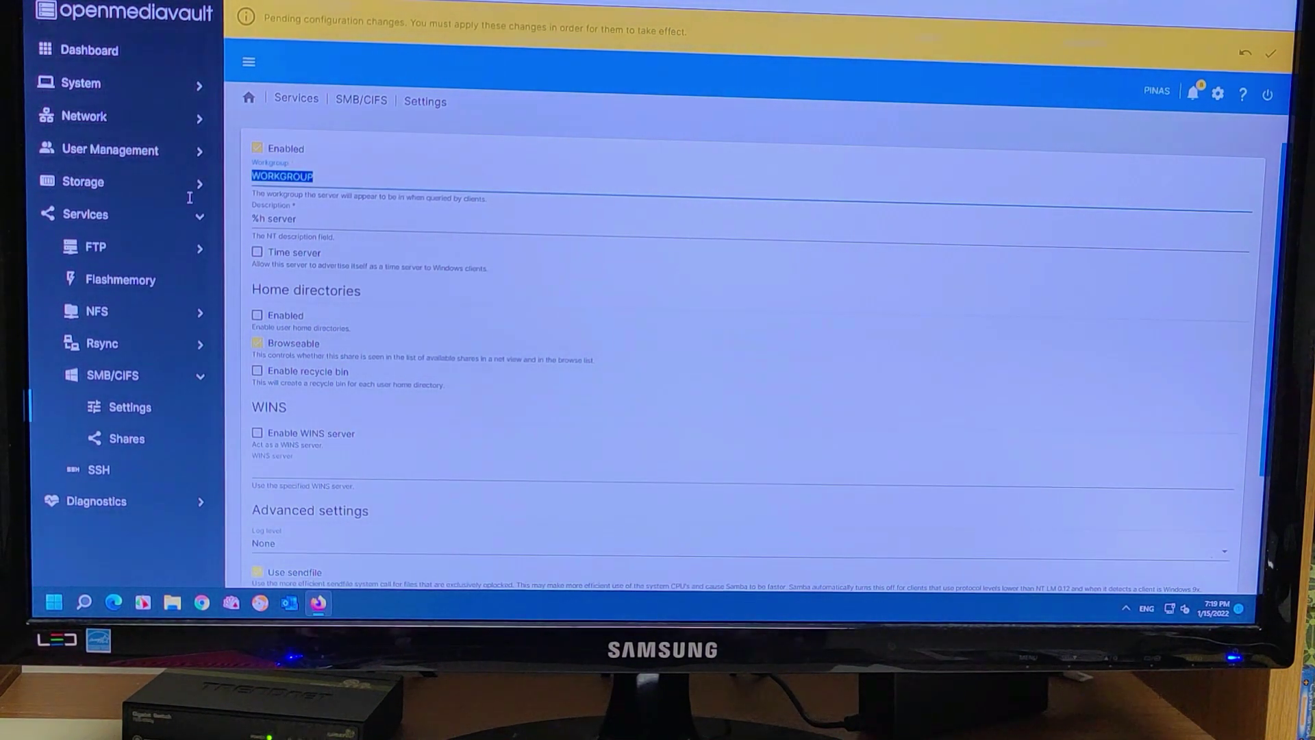
{"action": "type", "text": "HOM"}
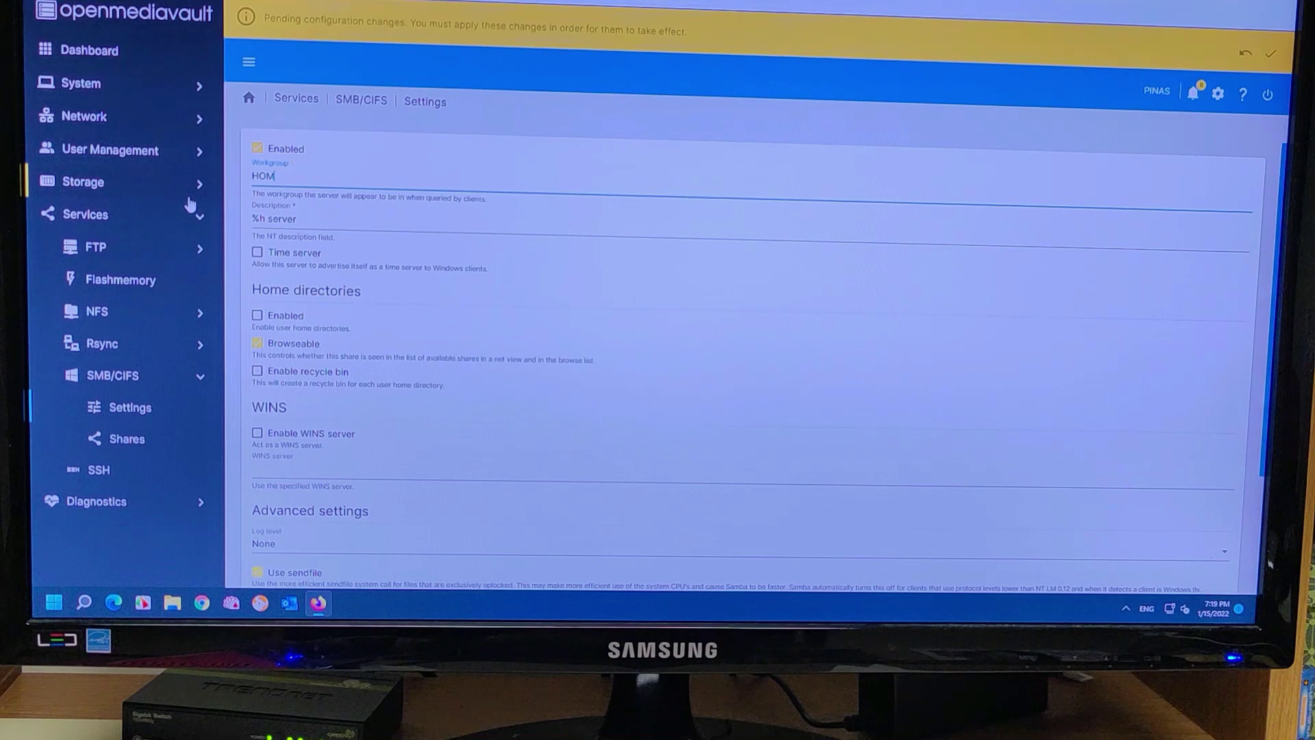
{"action": "type", "text": "ET"}
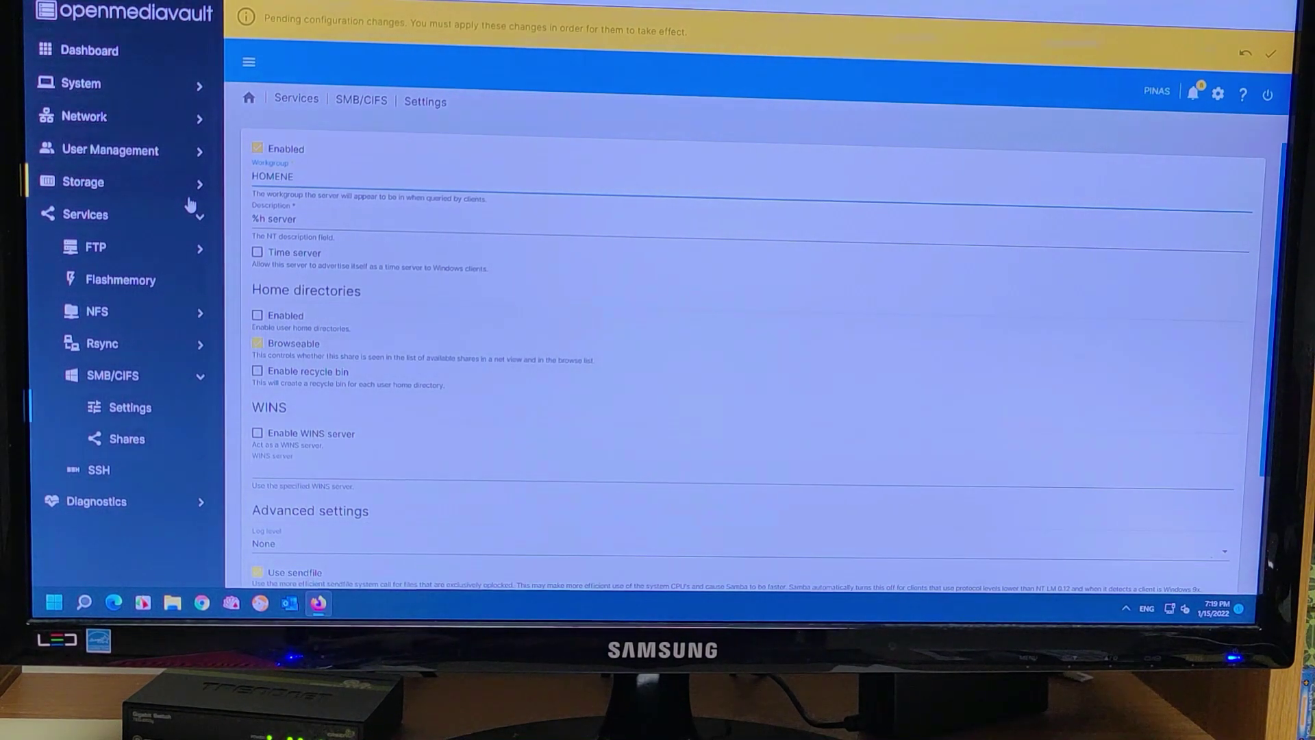
{"action": "scroll", "coordinate": [1212, 563], "scroll_direction": "down", "scroll_amount": 3}
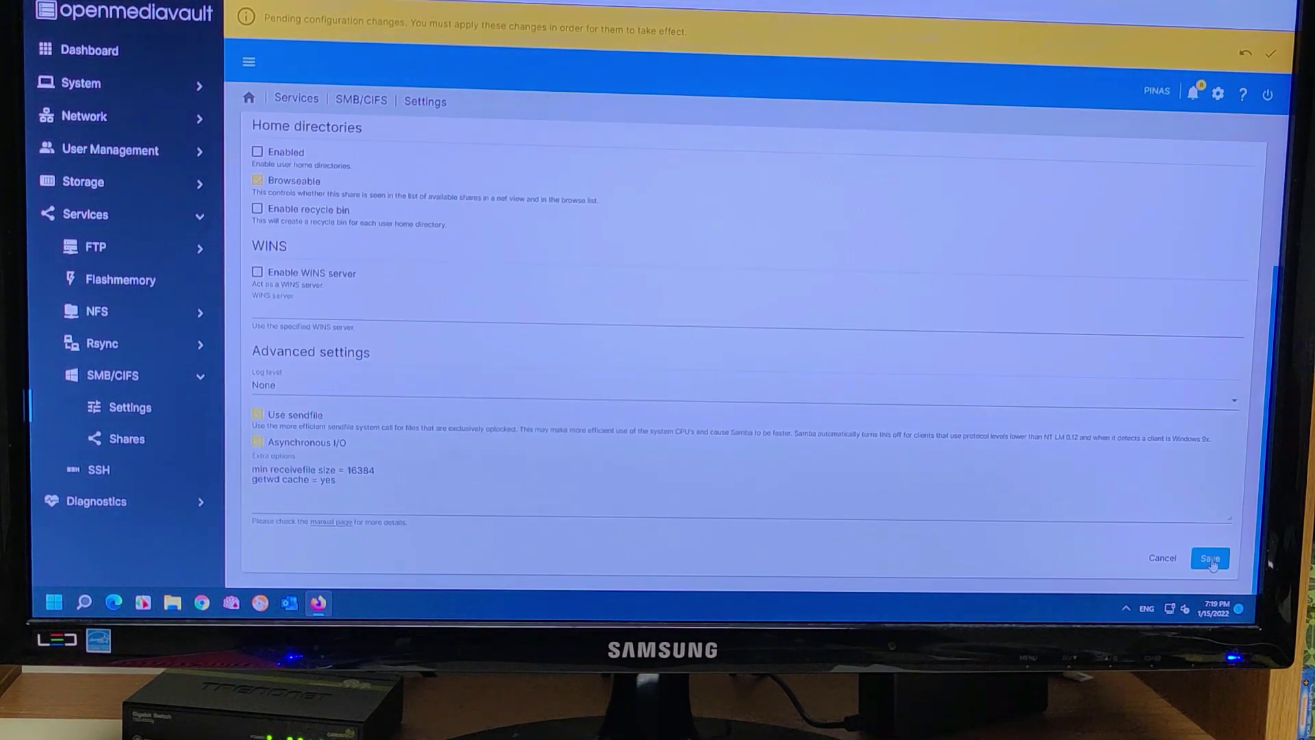
{"action": "left_click", "coordinate": [1210, 559]}
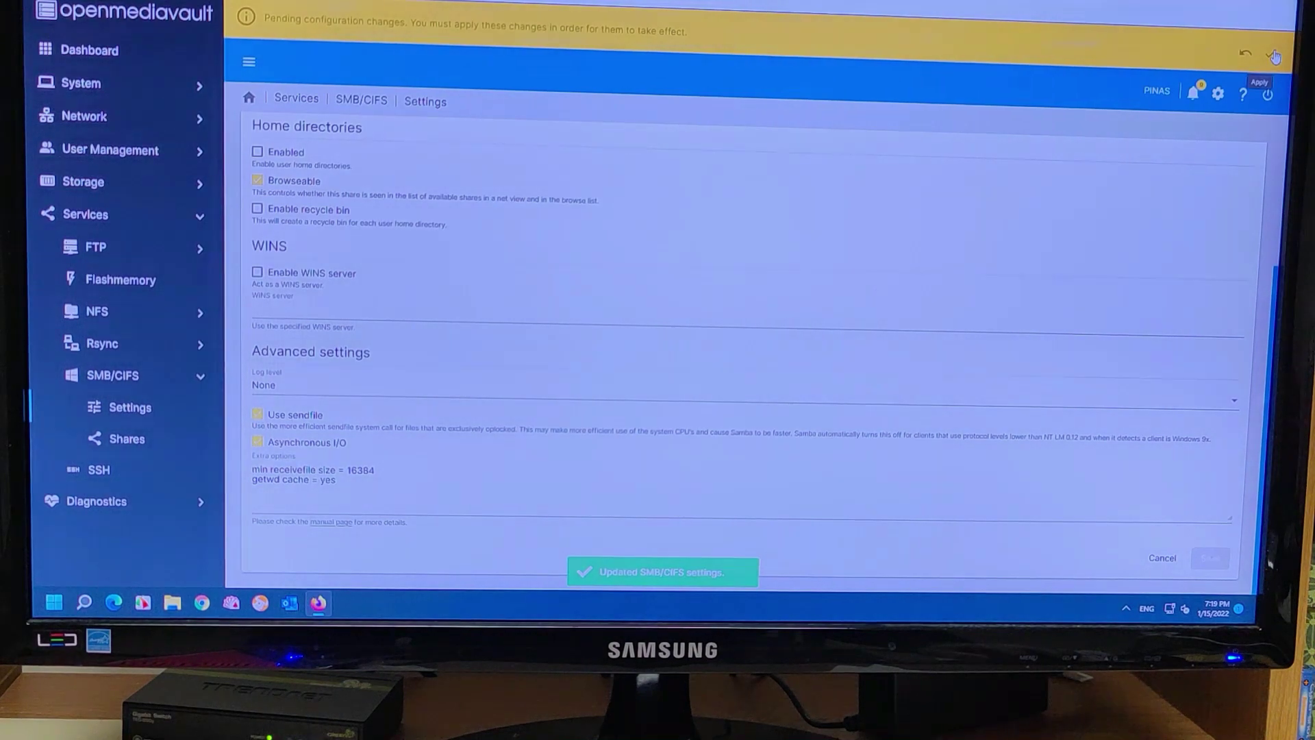
{"action": "left_click", "coordinate": [1274, 56]}
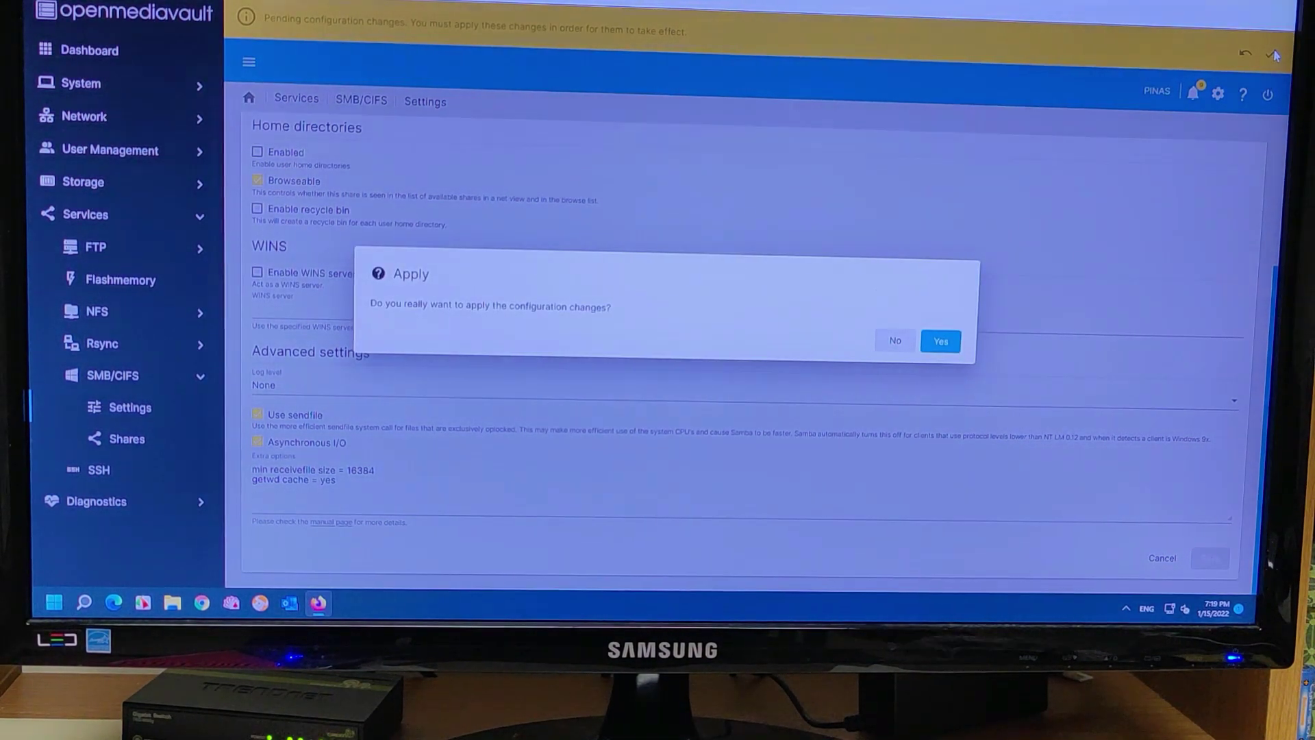
{"action": "left_click", "coordinate": [943, 342]}
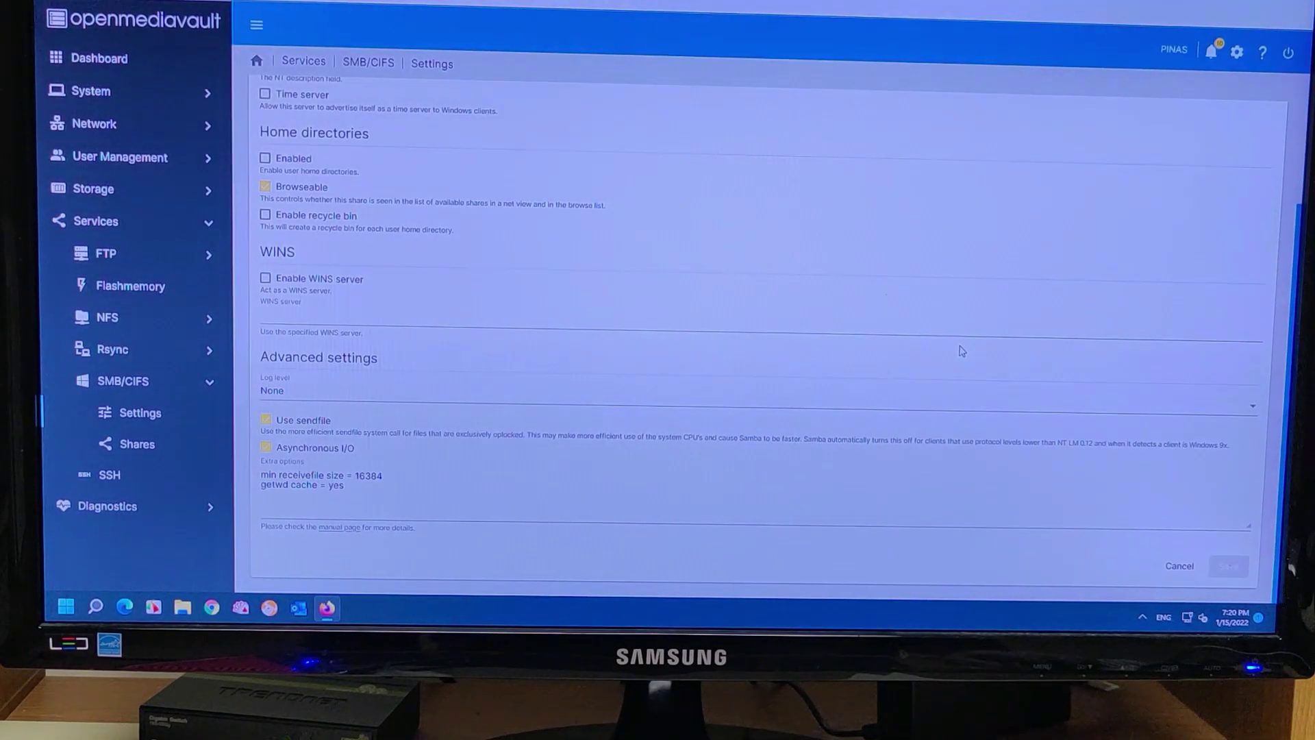
Add an SMB share for the PiShare folder with guests allowed and save it
{"action": "left_click", "coordinate": [149, 450]}
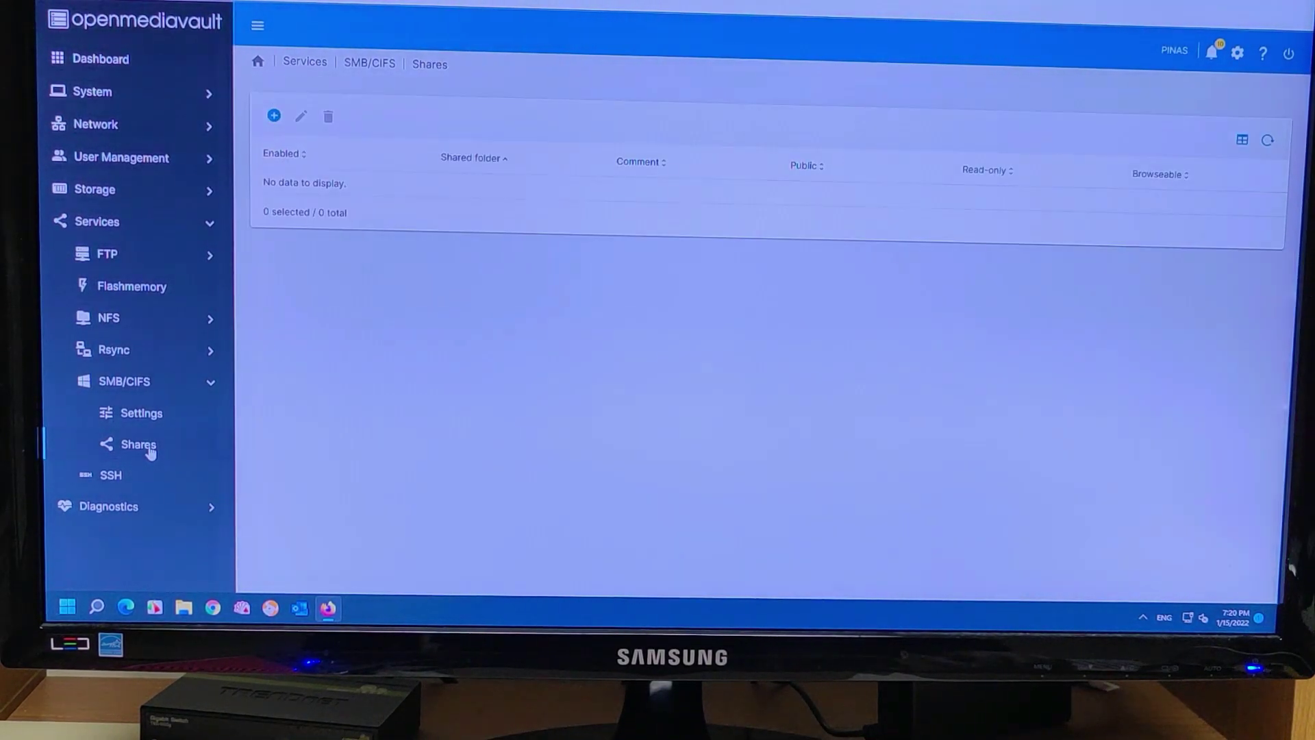
{"action": "left_click", "coordinate": [275, 117]}
{"action": "left_click", "coordinate": [278, 134]}
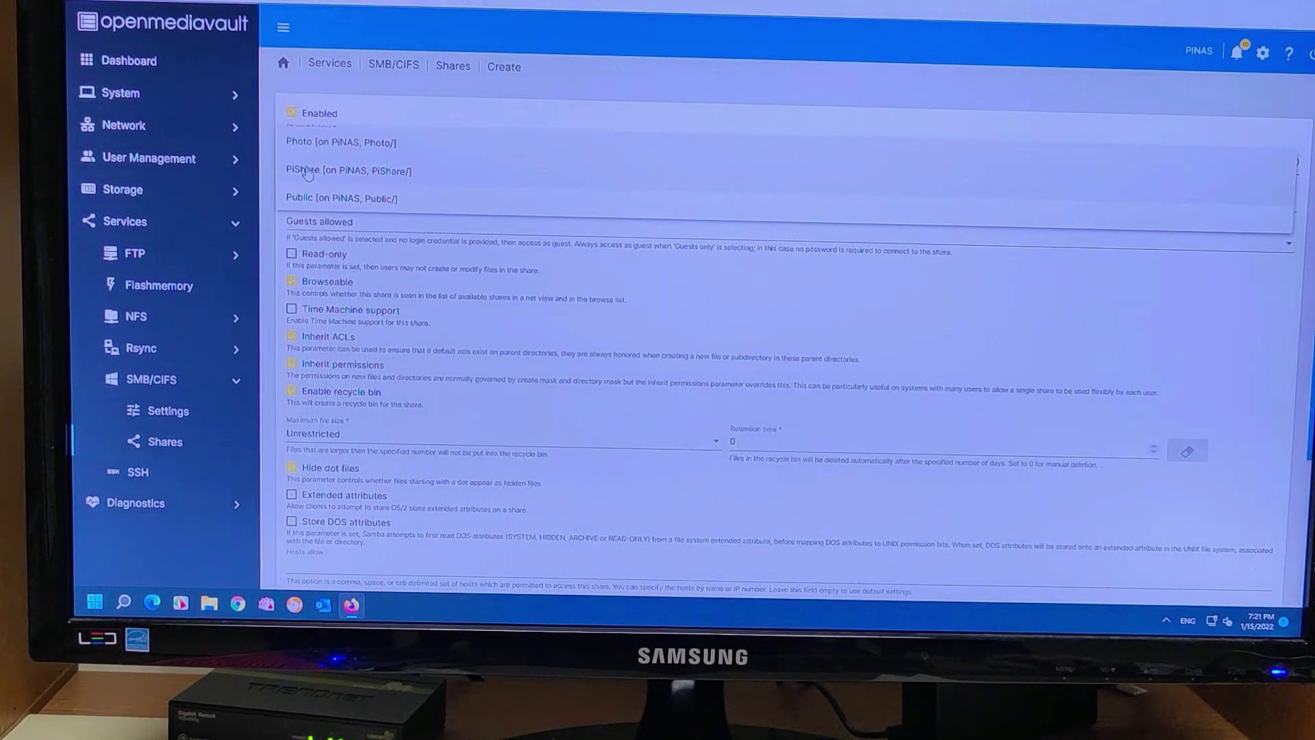
{"action": "left_click", "coordinate": [341, 171]}
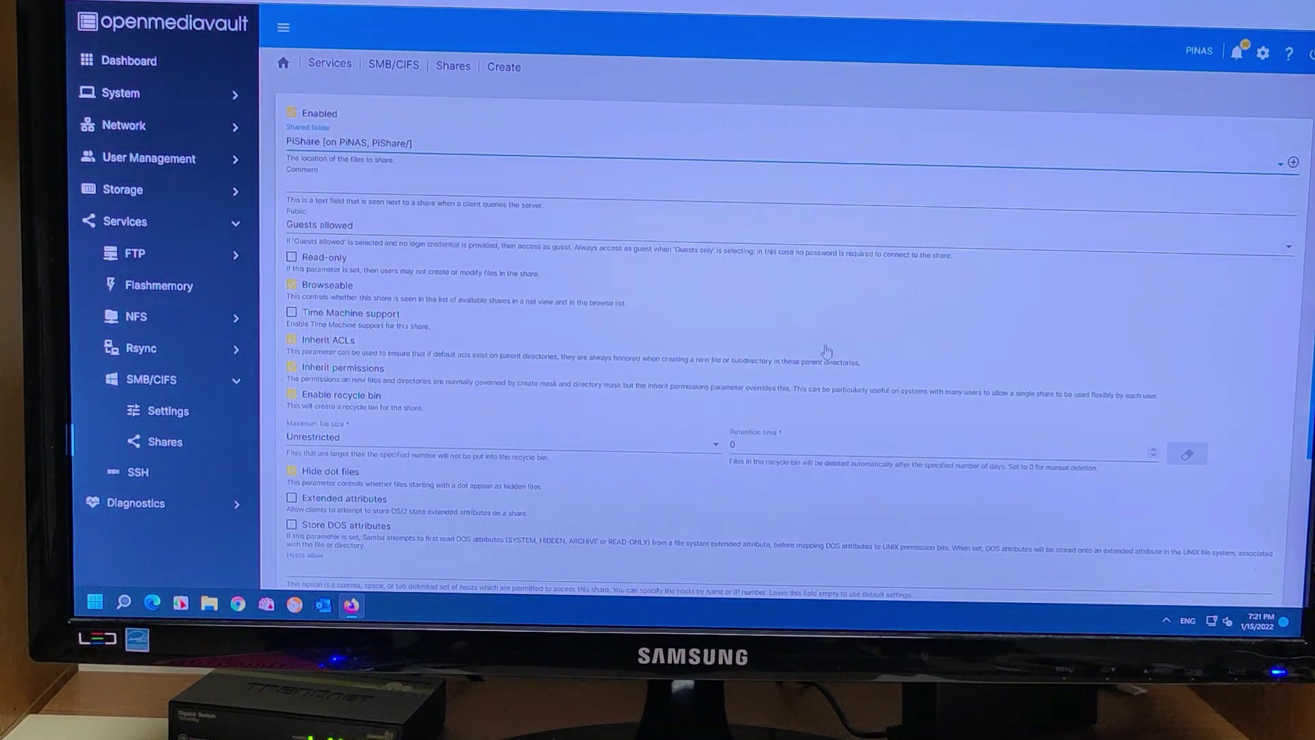
{"action": "scroll", "coordinate": [832, 355], "scroll_direction": "down", "scroll_amount": 3}
{"action": "scroll", "coordinate": [832, 349], "scroll_direction": "down", "scroll_amount": 2}
{"action": "left_click", "coordinate": [1253, 572]}
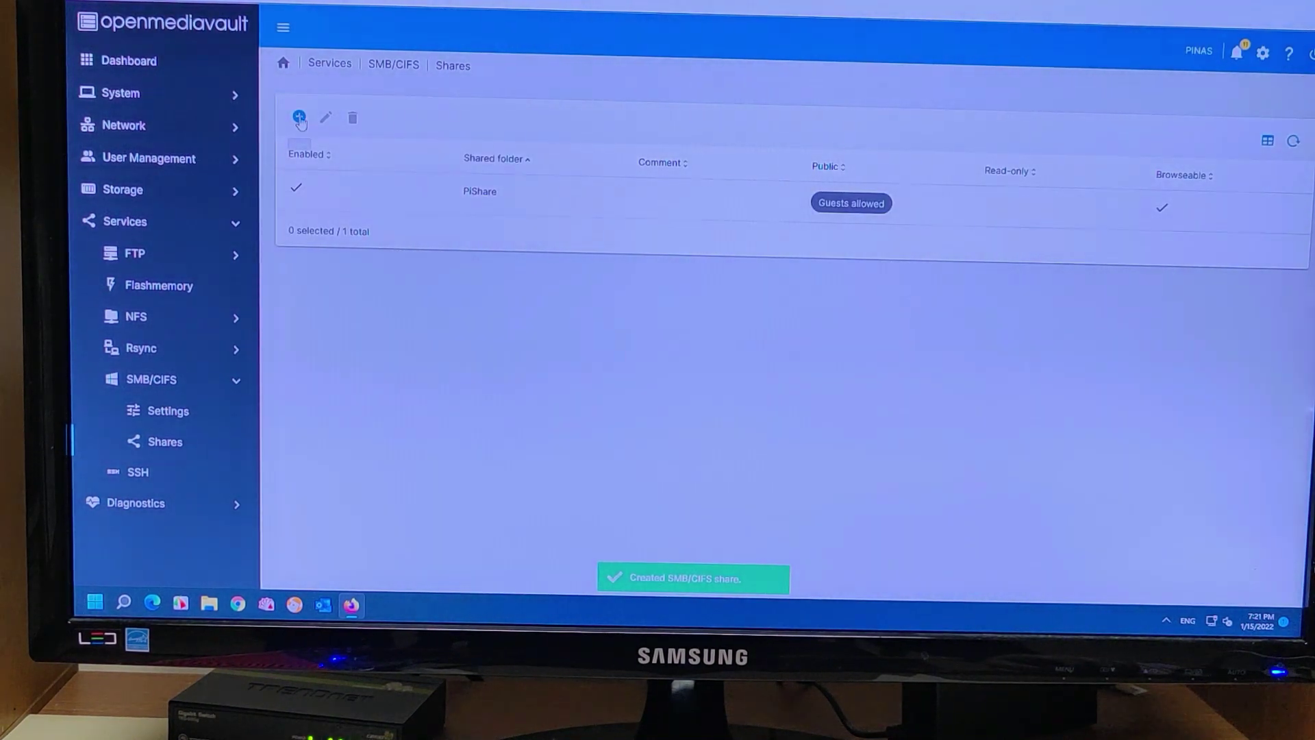
Start another SMB share with PiShare selected, then return to the Shares list
{"action": "left_click", "coordinate": [298, 117]}
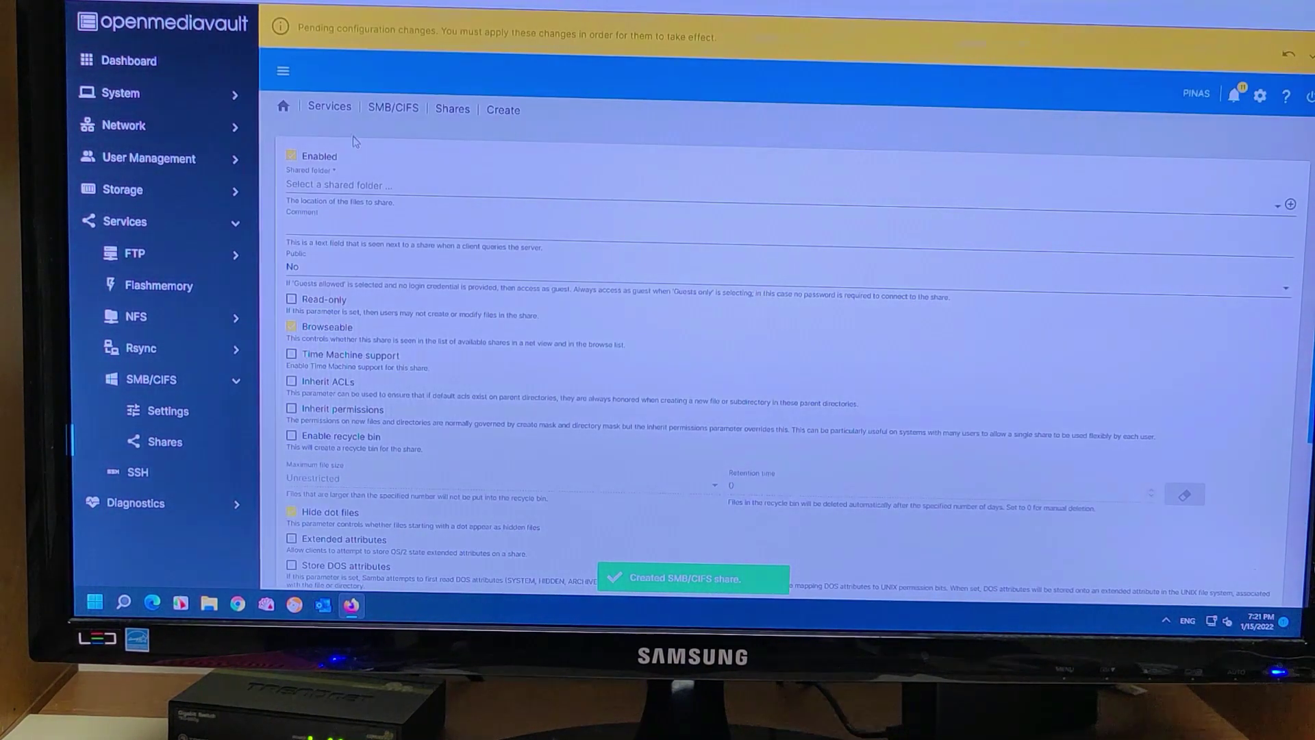
{"action": "left_click", "coordinate": [347, 194]}
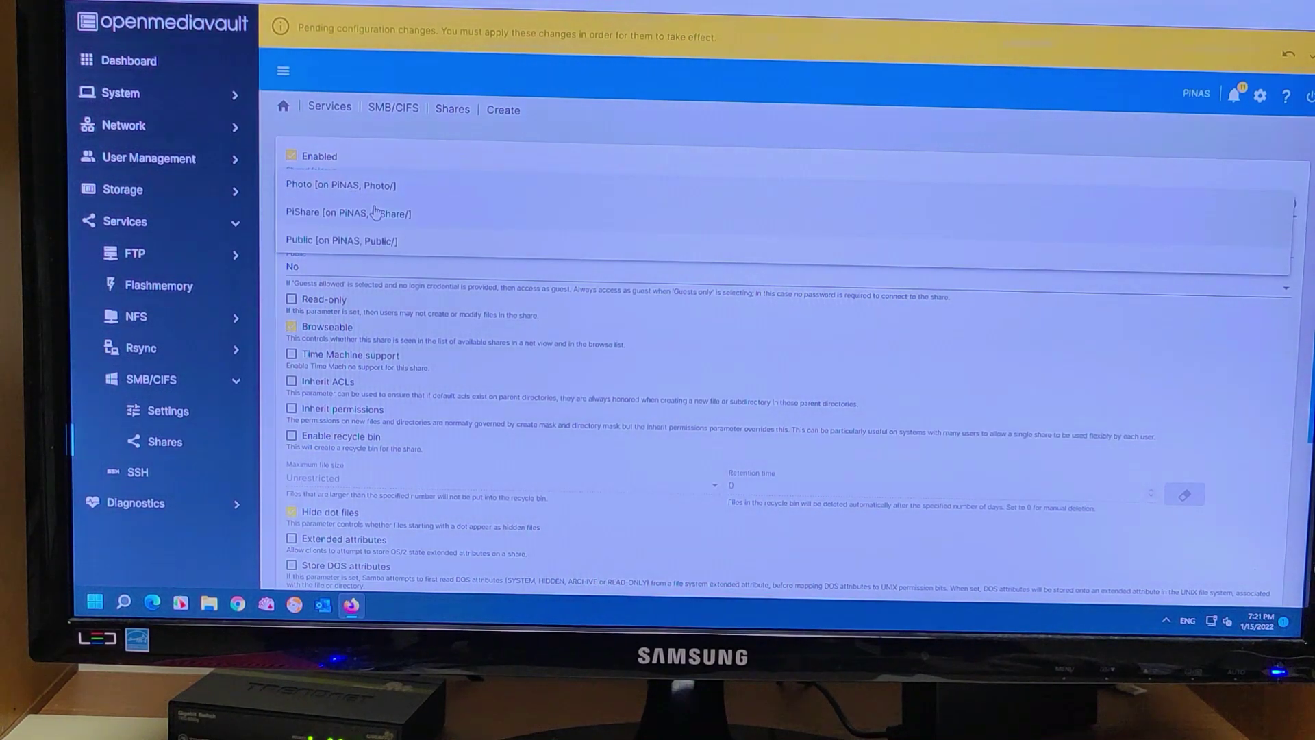
{"action": "left_click", "coordinate": [334, 220]}
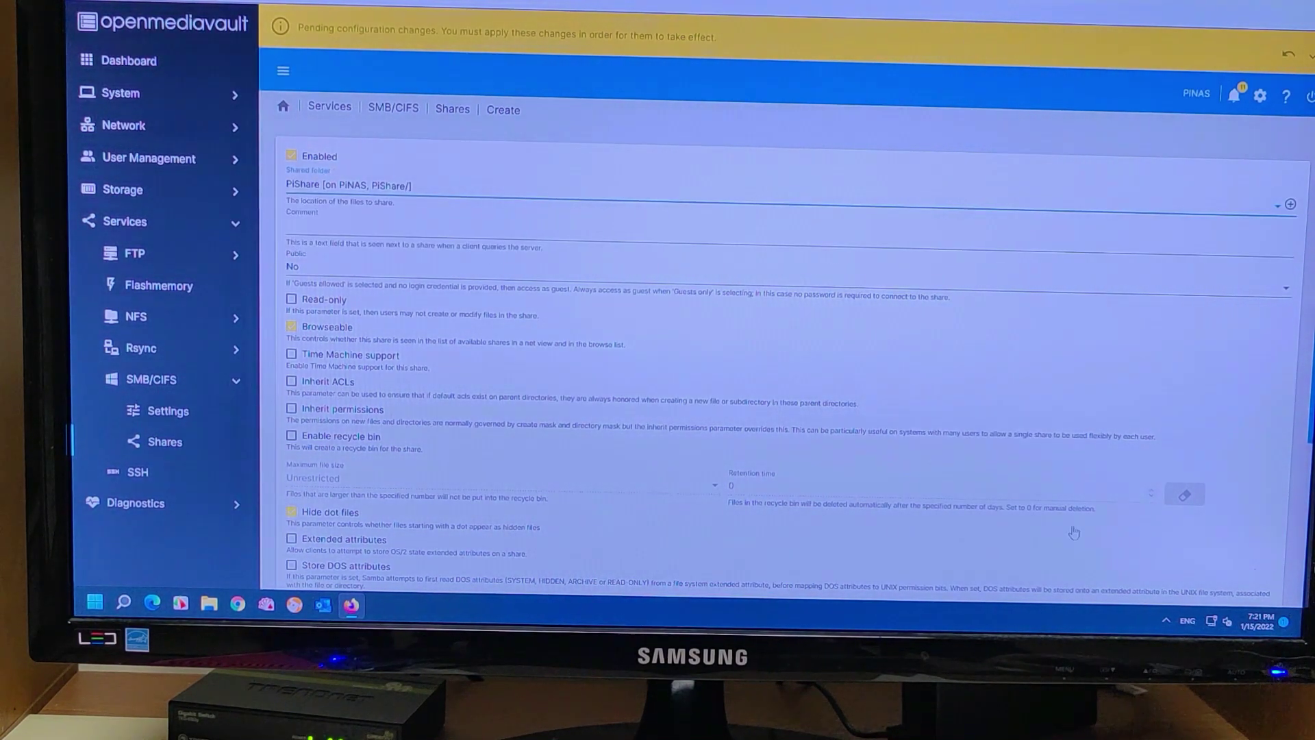
{"action": "scroll", "coordinate": [1145, 535], "scroll_direction": "down", "scroll_amount": 2}
{"action": "scroll", "coordinate": [1155, 533], "scroll_direction": "down", "scroll_amount": 3}
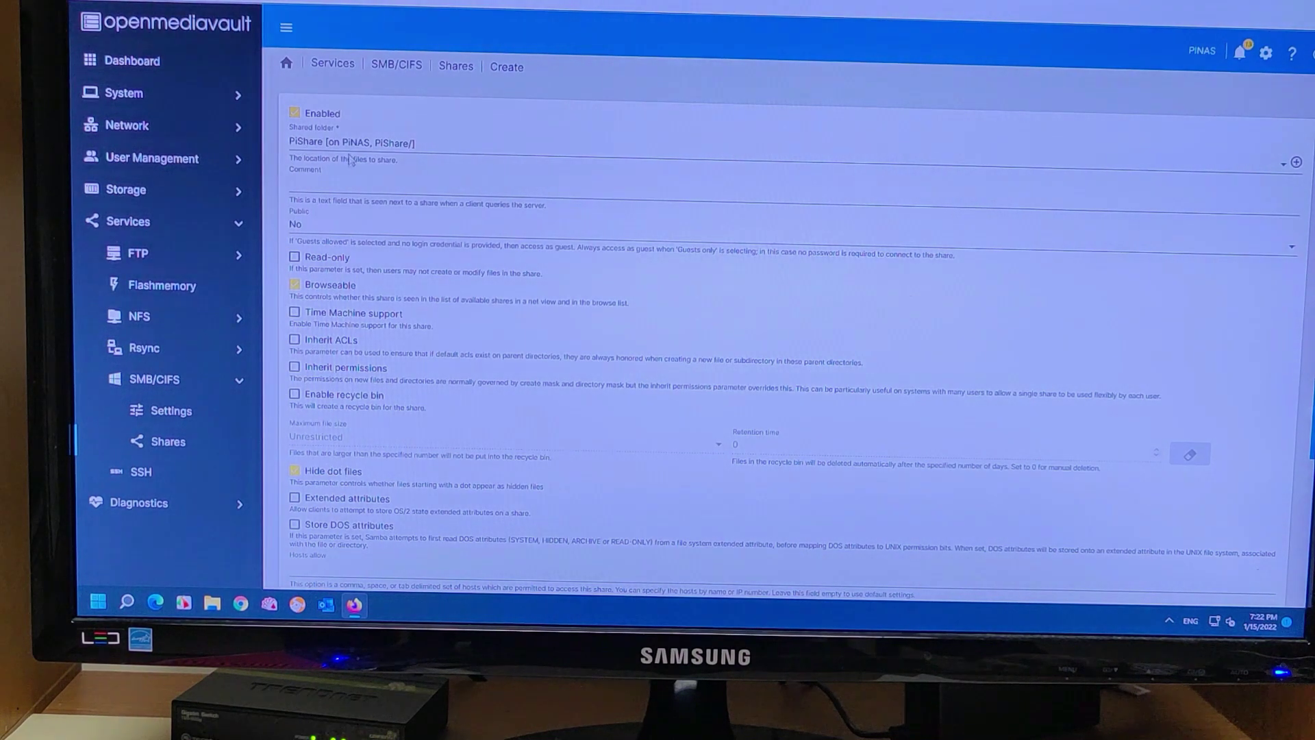
{"action": "left_click", "coordinate": [168, 443]}
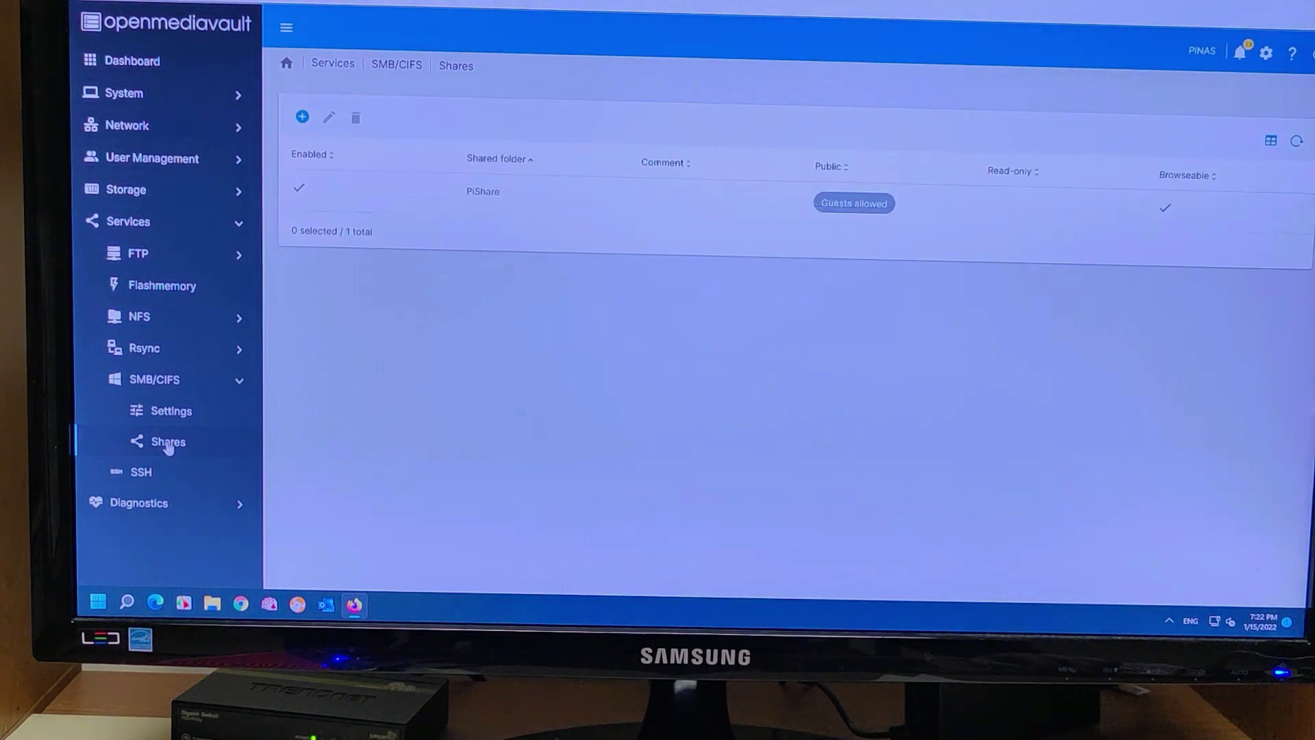
Add a Photo SMB share with guests allowed and inherit ACLs on, and save it
{"action": "left_click", "coordinate": [363, 215]}
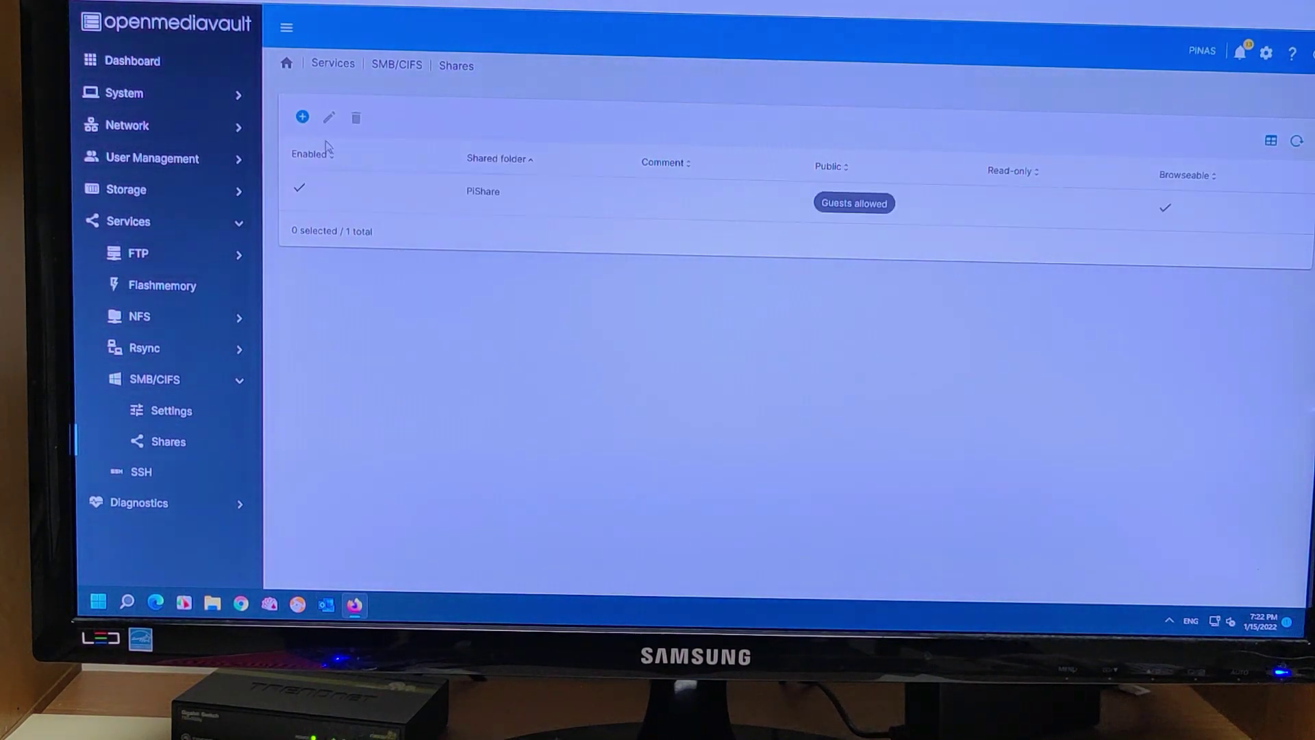
{"action": "left_click", "coordinate": [302, 116]}
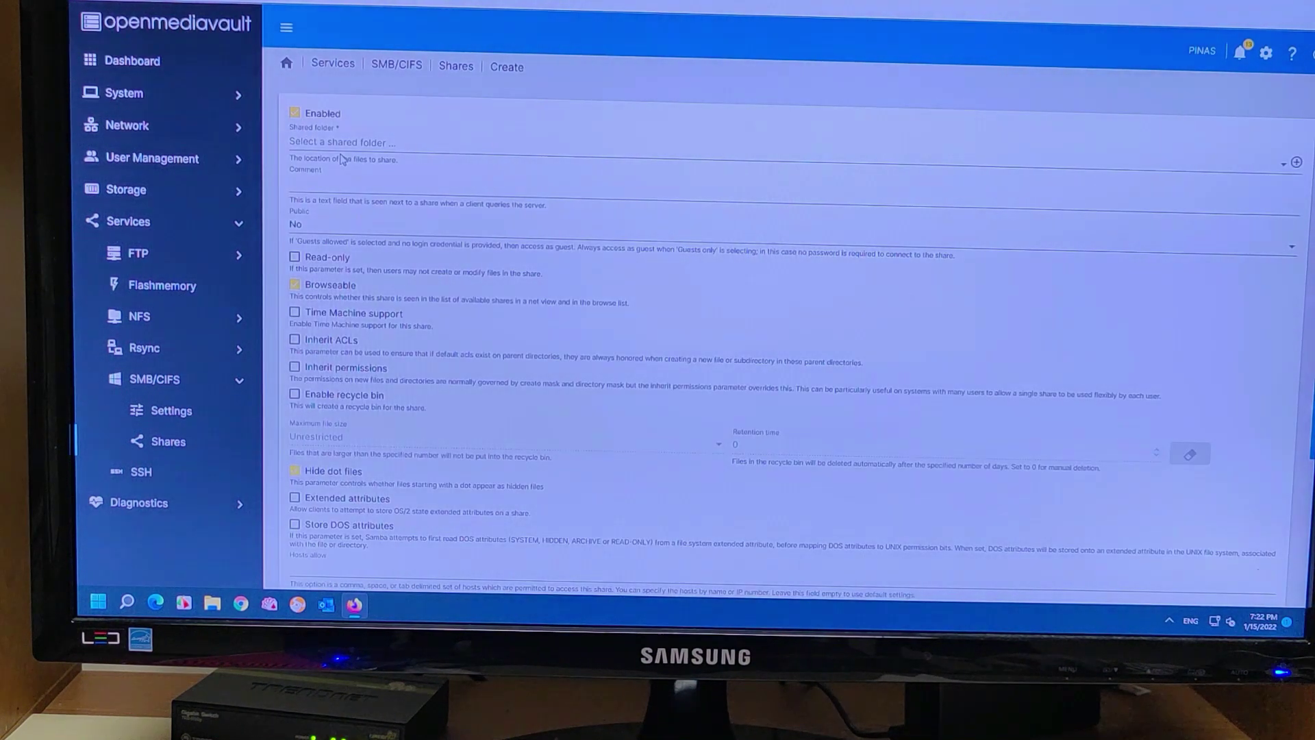
{"action": "left_click", "coordinate": [342, 144]}
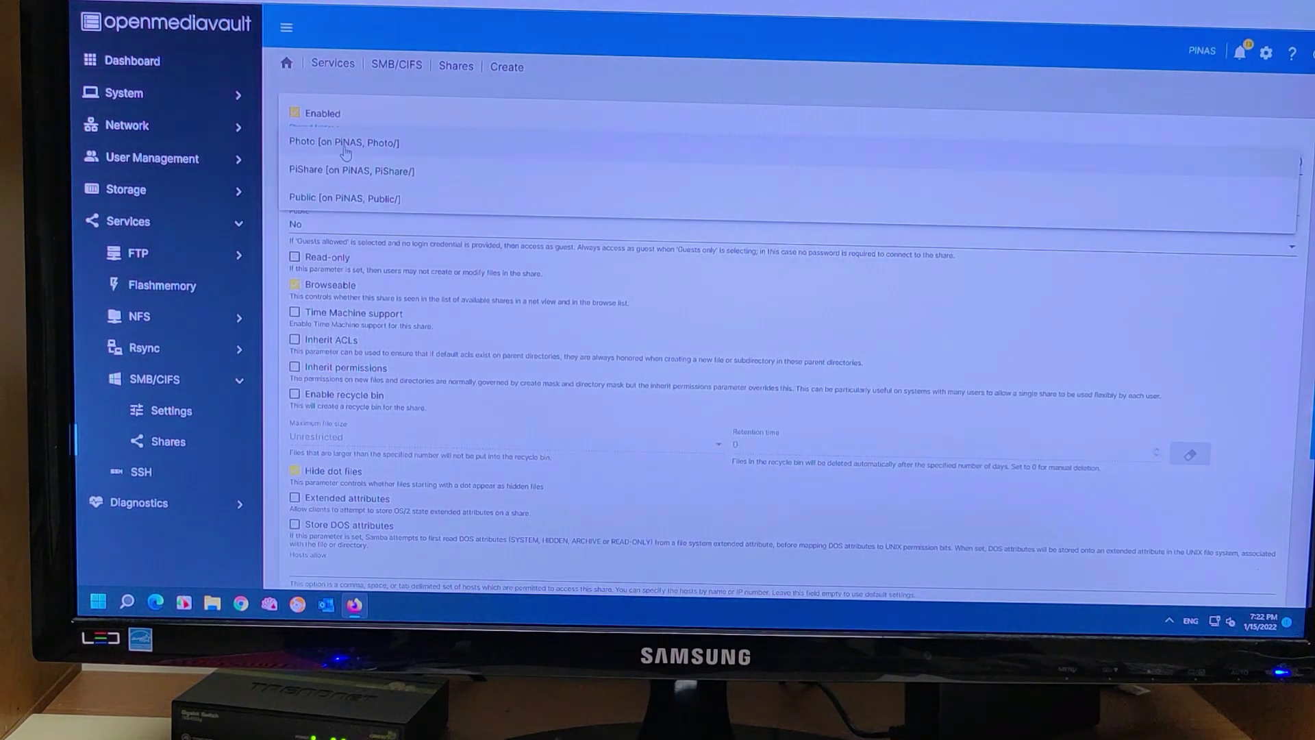
{"action": "left_click", "coordinate": [344, 150]}
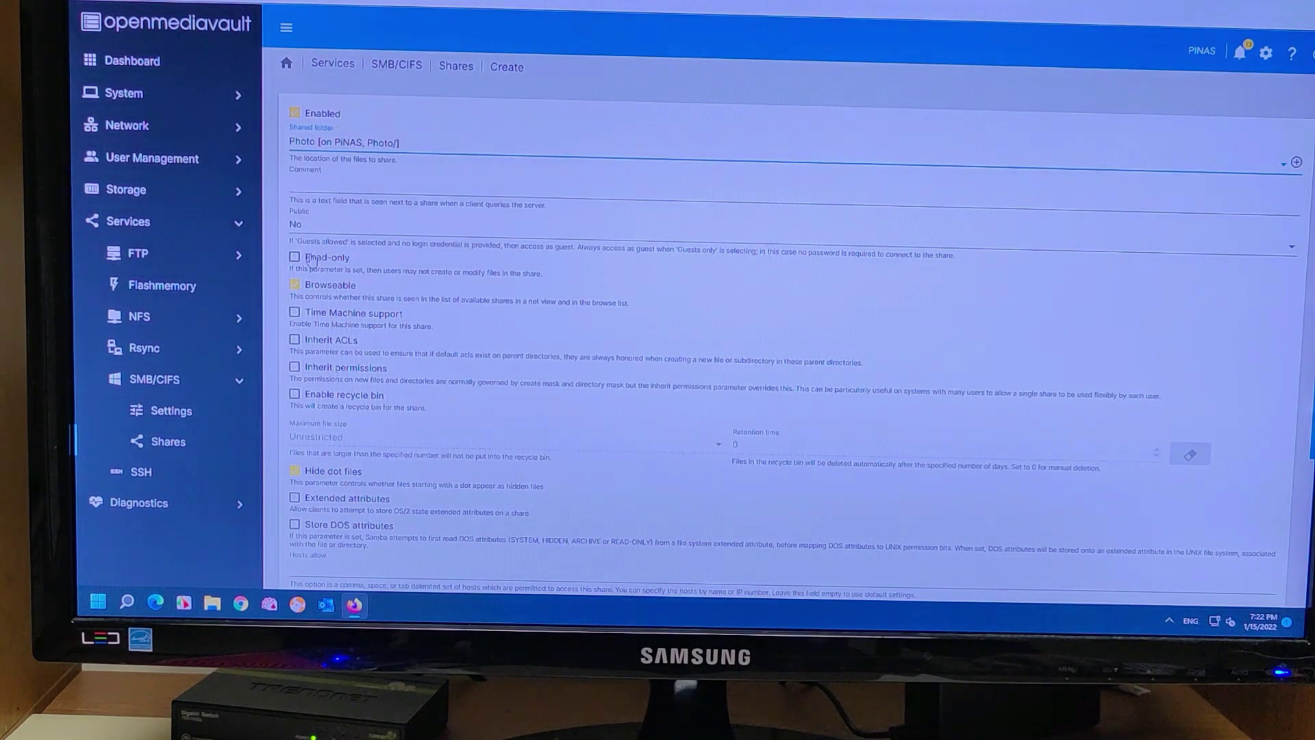
{"action": "left_click", "coordinate": [296, 226]}
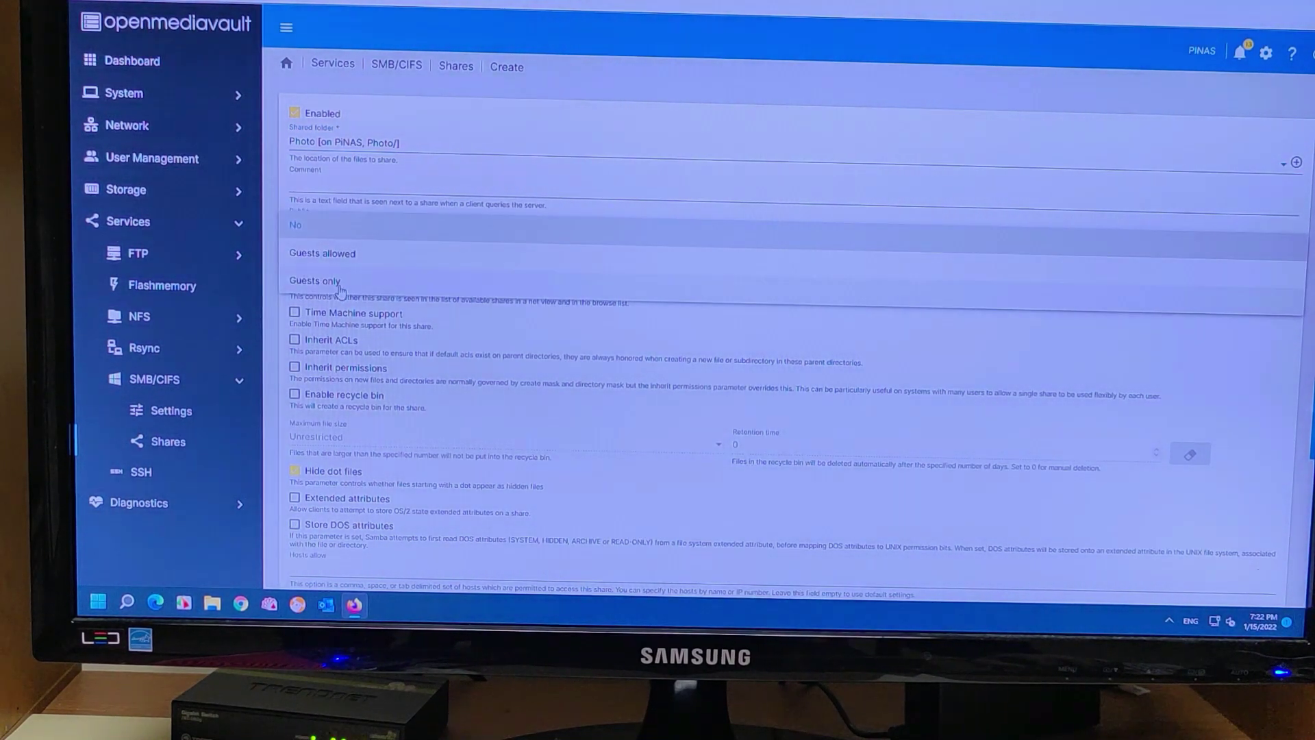
{"action": "left_click", "coordinate": [319, 257]}
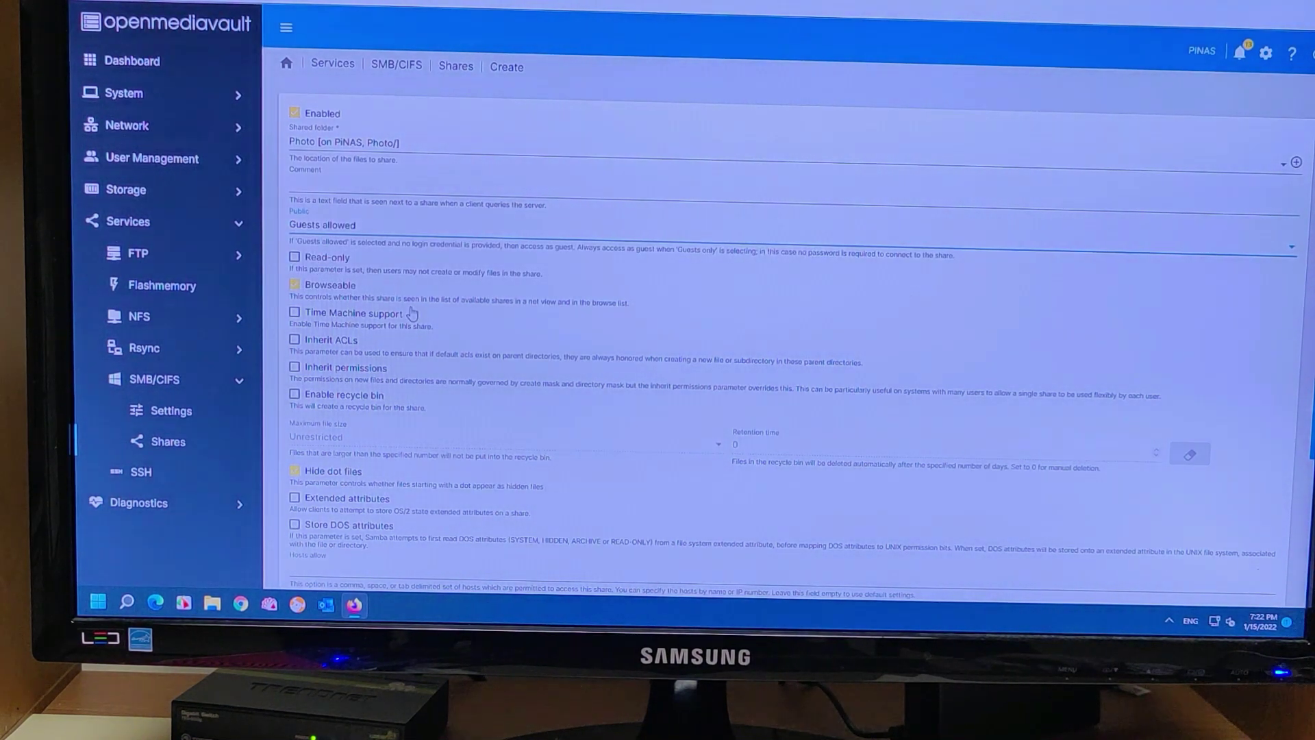
{"action": "left_click", "coordinate": [308, 345]}
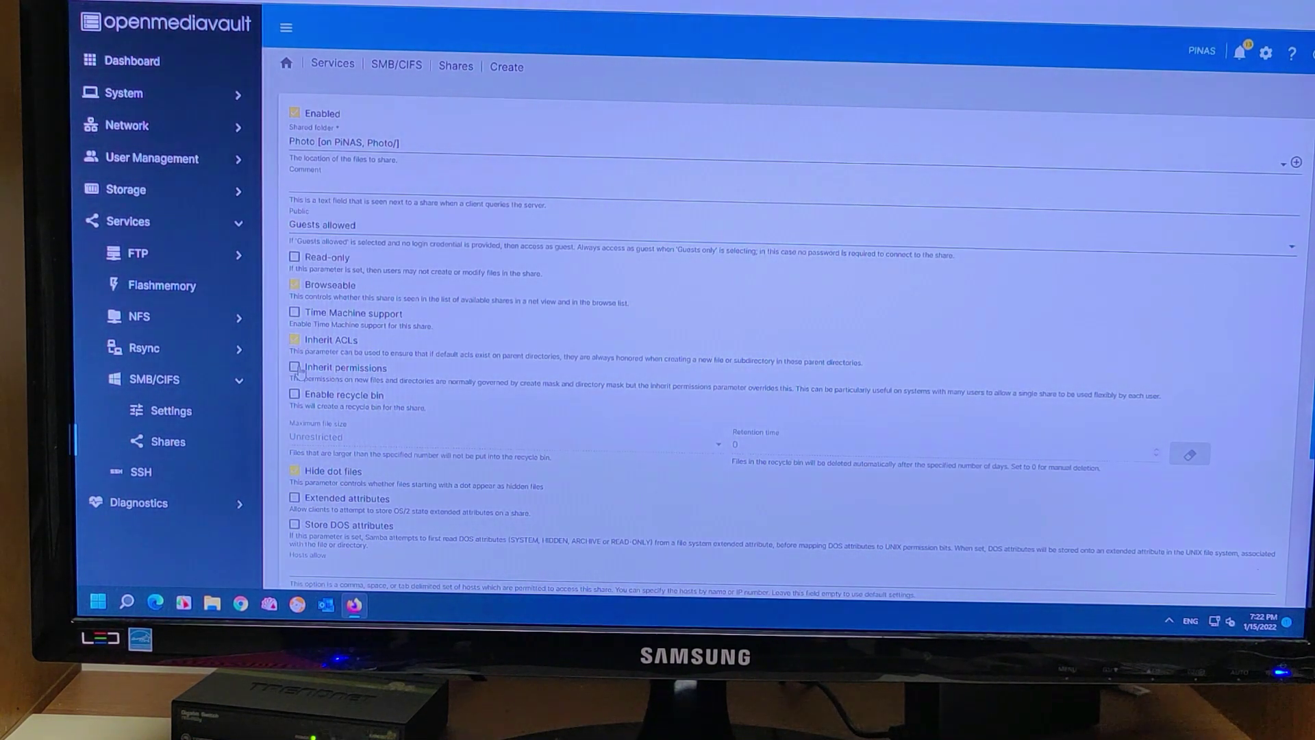
{"action": "left_click", "coordinate": [295, 368]}
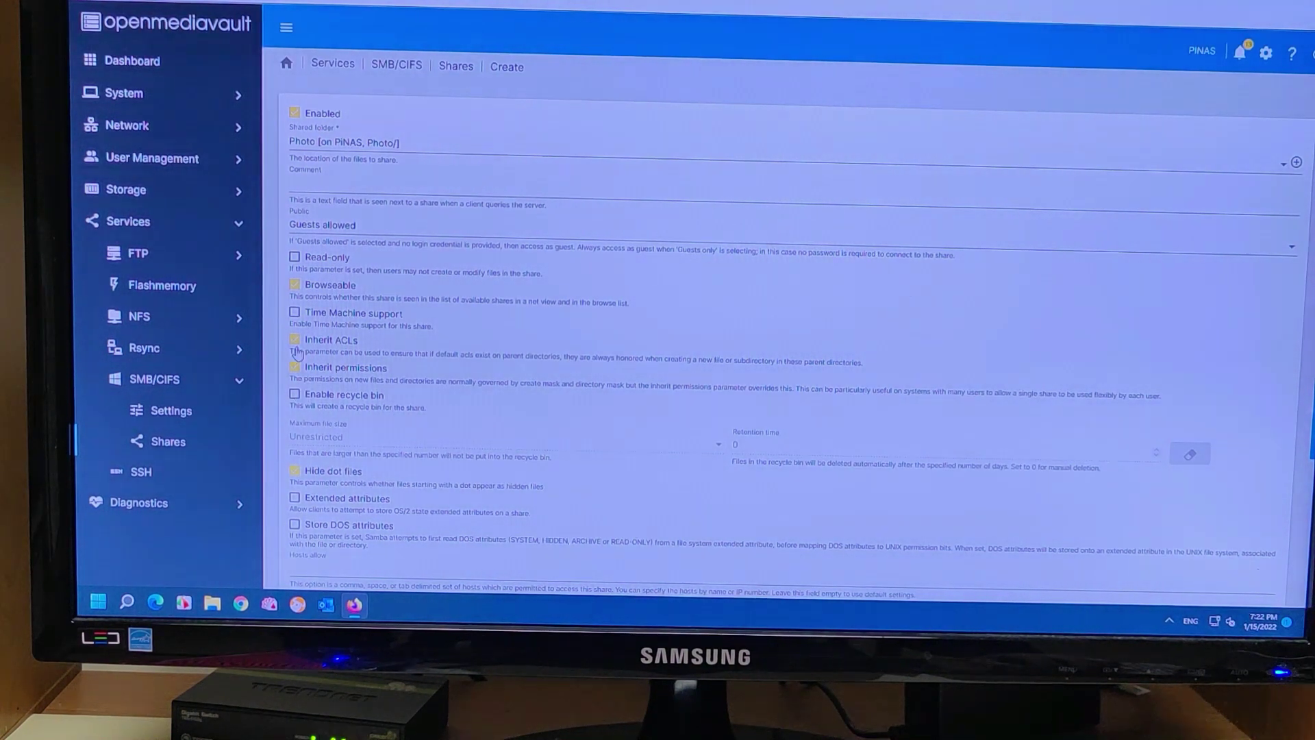
{"action": "left_click", "coordinate": [295, 366]}
{"action": "scroll", "coordinate": [631, 390], "scroll_direction": "down", "scroll_amount": 5}
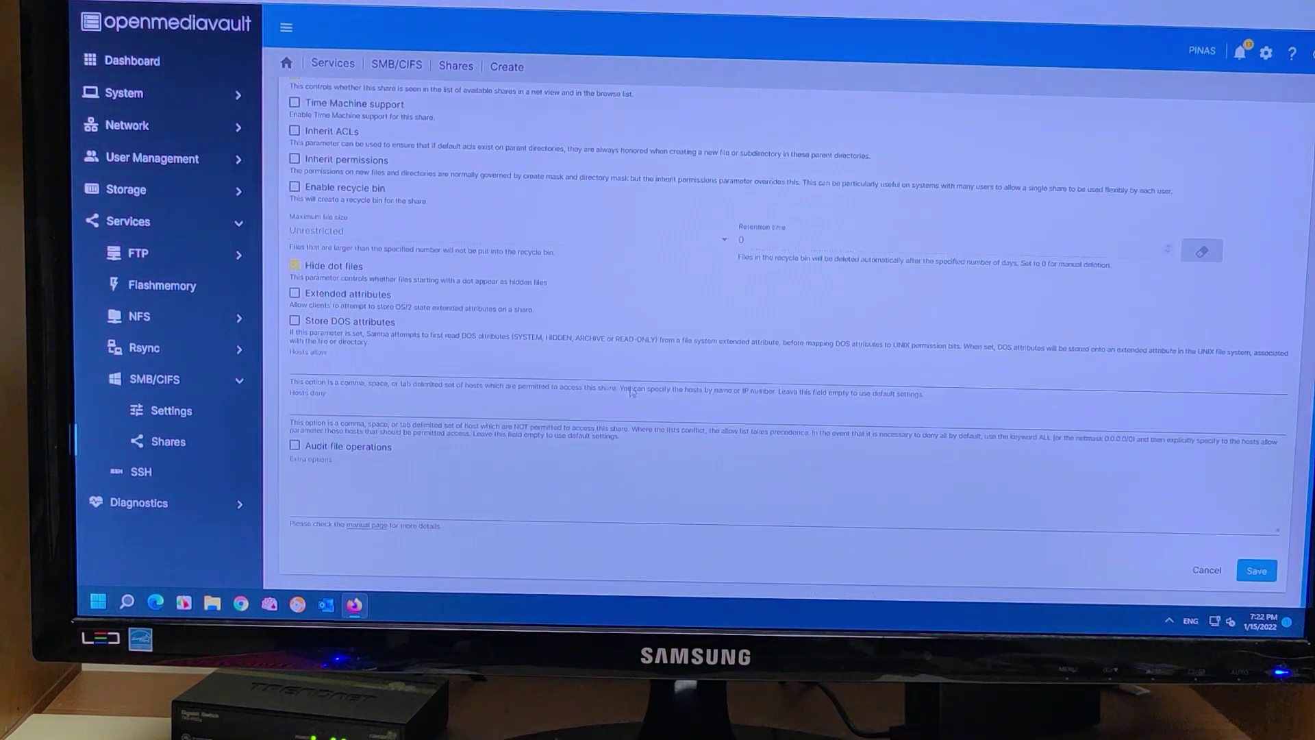
{"action": "left_click", "coordinate": [1255, 571]}
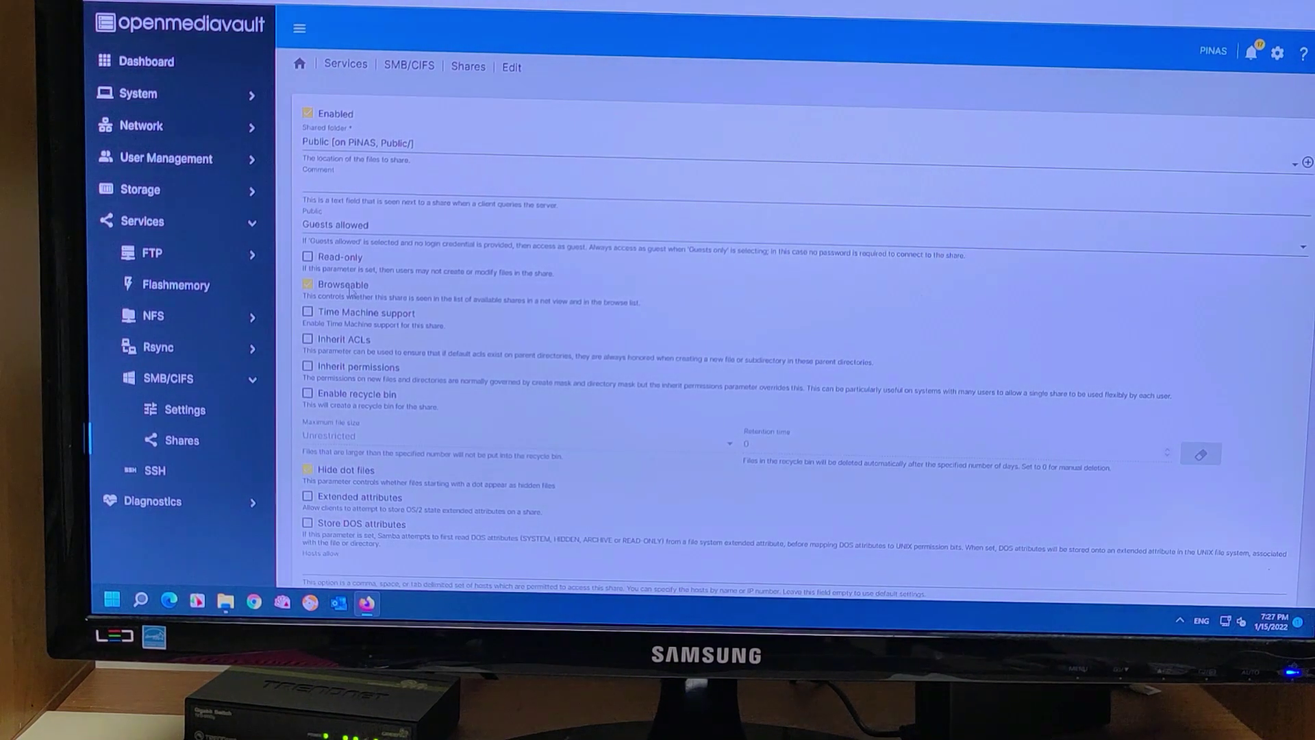
{"action": "scroll", "coordinate": [670, 347], "scroll_direction": "down", "scroll_amount": 2}
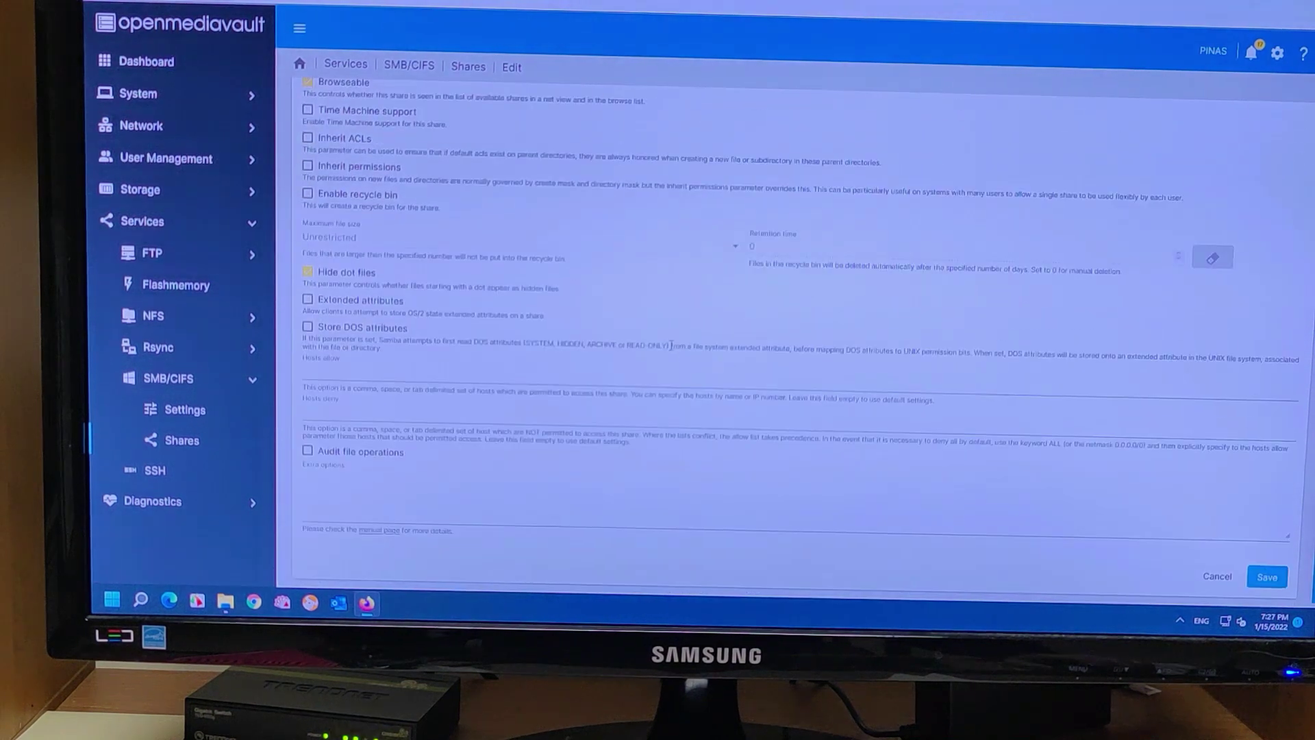
Save the edited Public share, apply the configuration, and show the Windows desktop
{"action": "left_click", "coordinate": [1266, 570]}
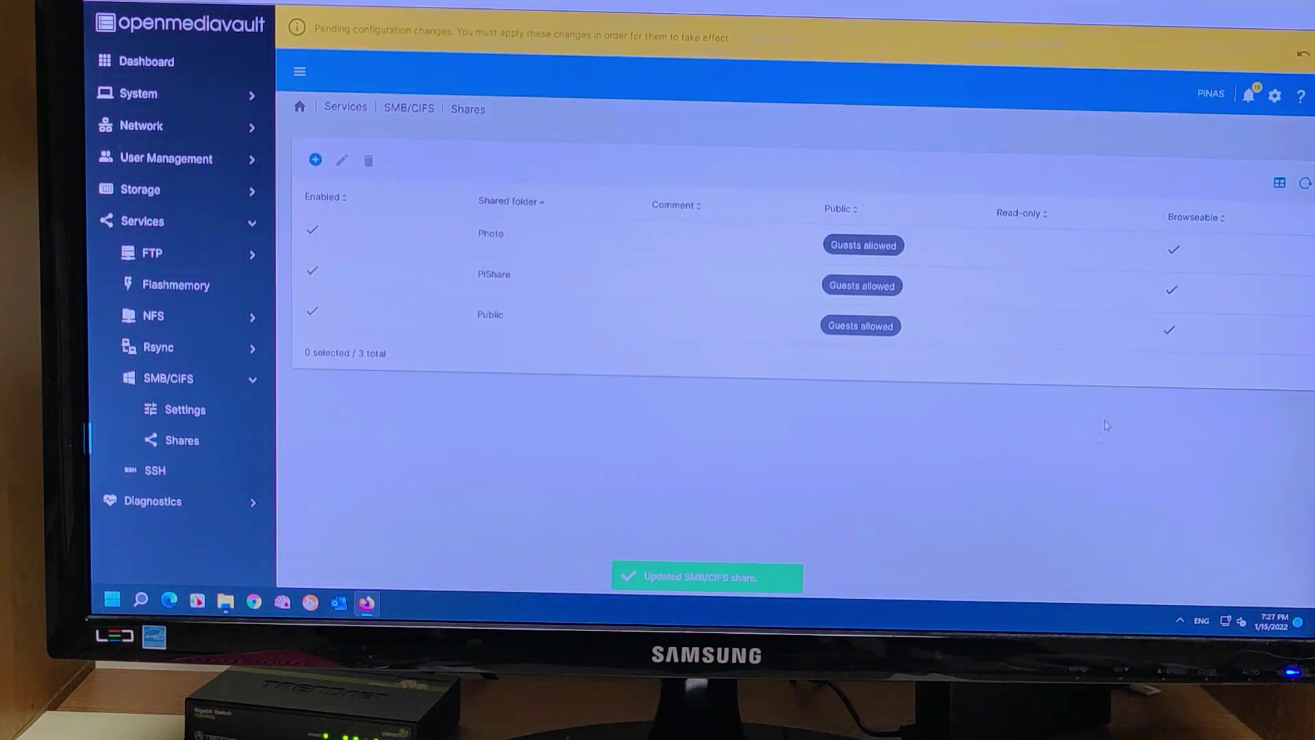
{"action": "left_click", "coordinate": [1302, 54]}
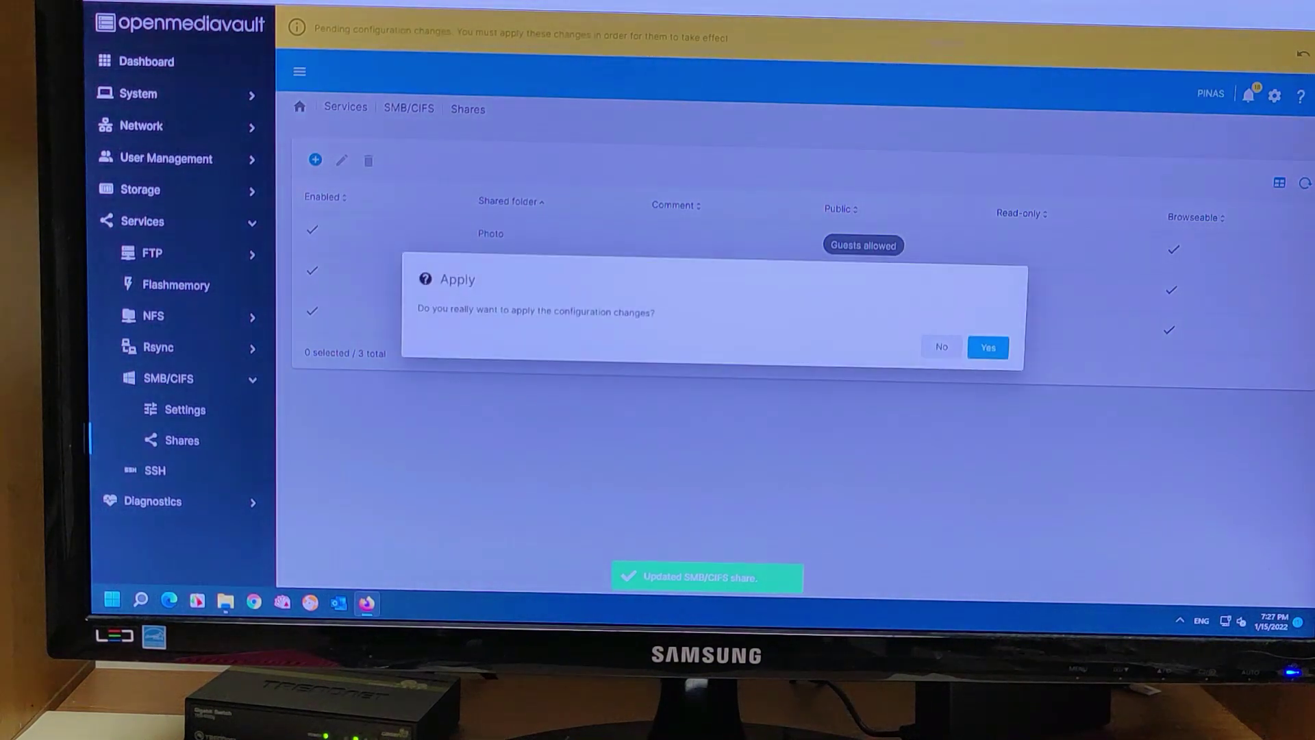
{"action": "left_click", "coordinate": [988, 347]}
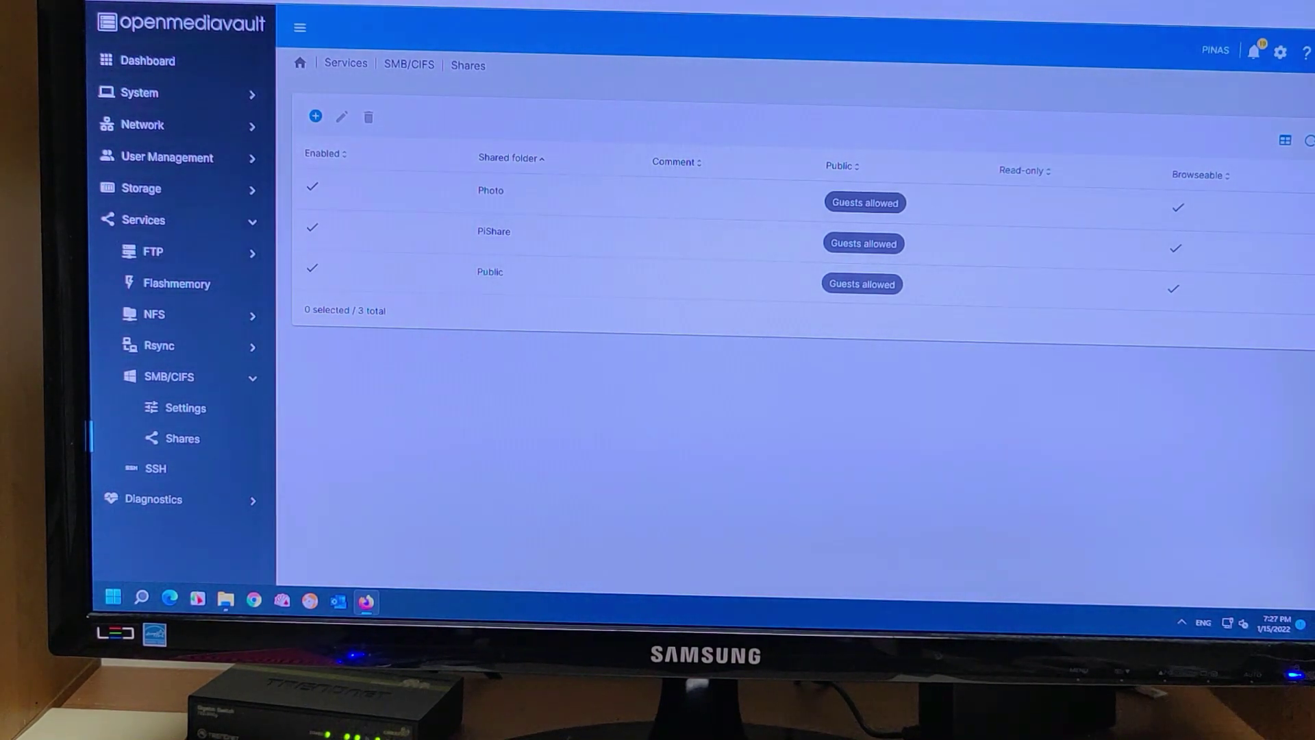
{"action": "key", "text": "super+d"}
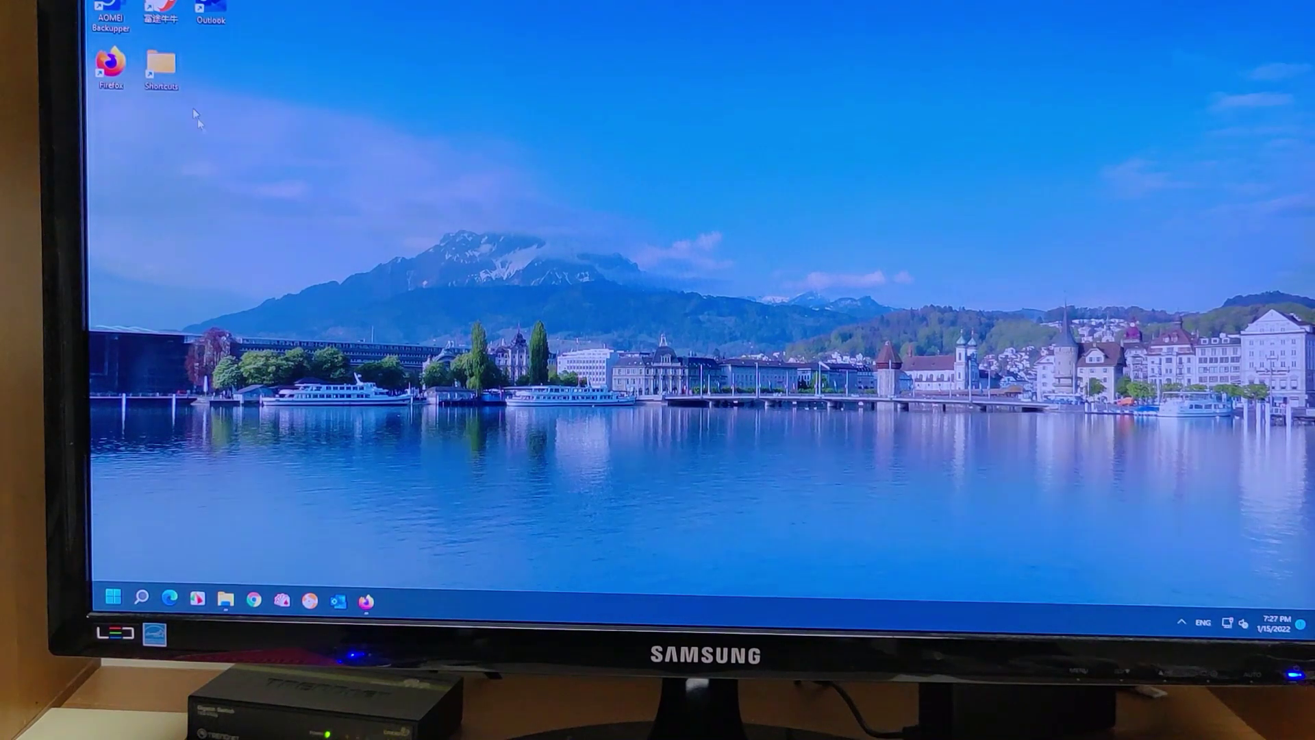
Browse PINAS's Photo, PiShare and Public shares in File Explorer, ending on Public's two files
{"action": "key", "text": "super+e"}
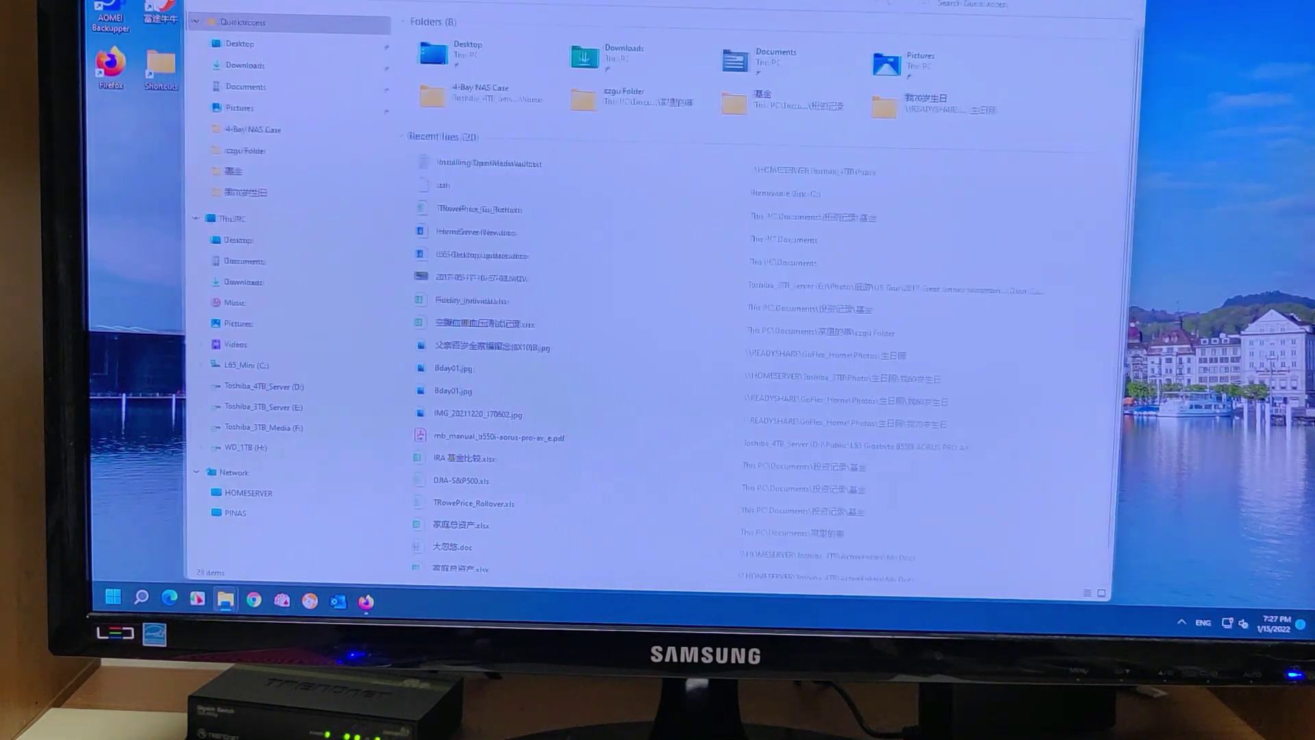
{"action": "left_click_drag", "start_coordinate": [636, 2], "coordinate": [680, 4]}
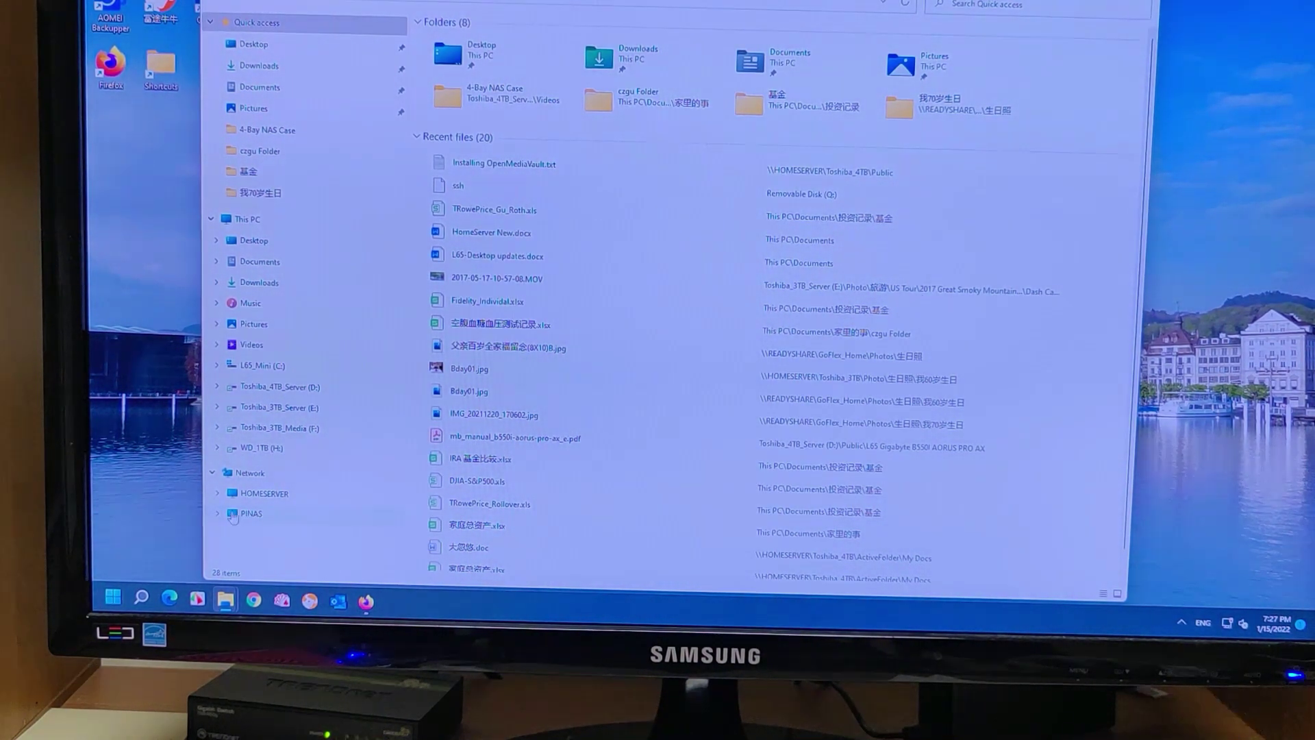
{"action": "left_click", "coordinate": [218, 514]}
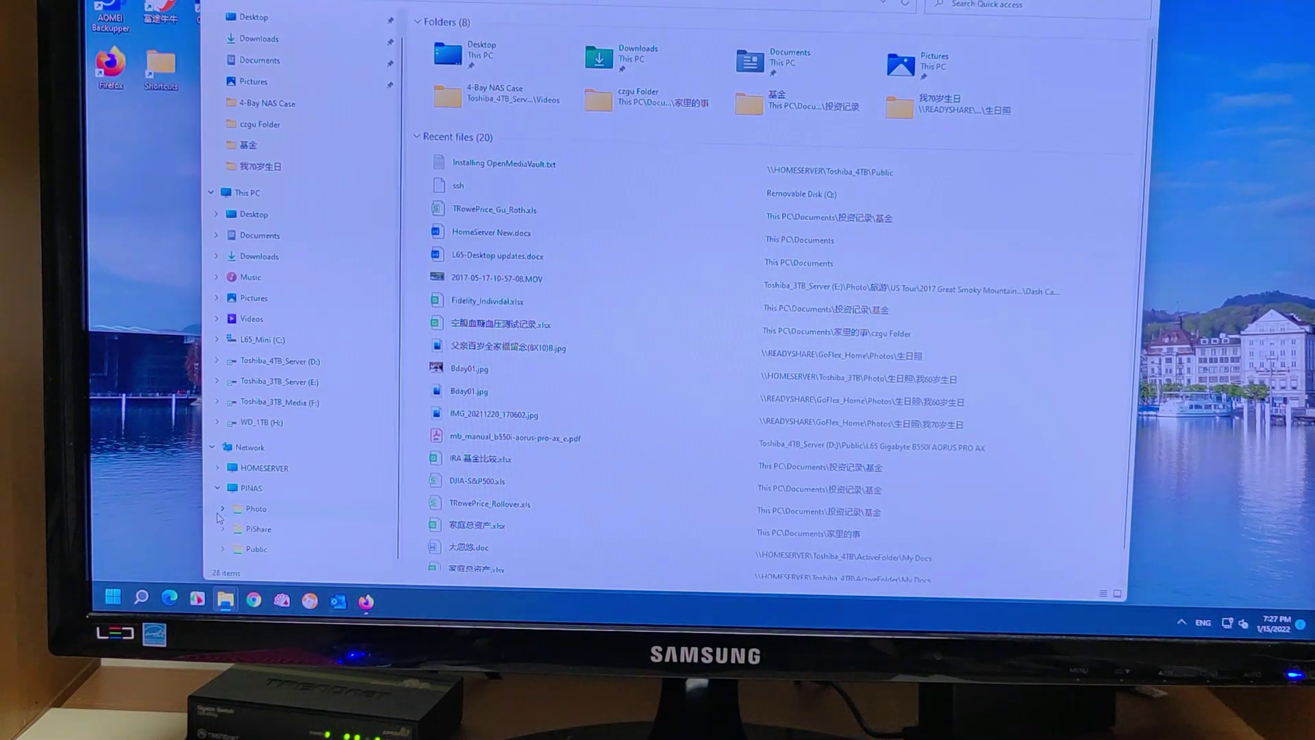
{"action": "left_click", "coordinate": [253, 509]}
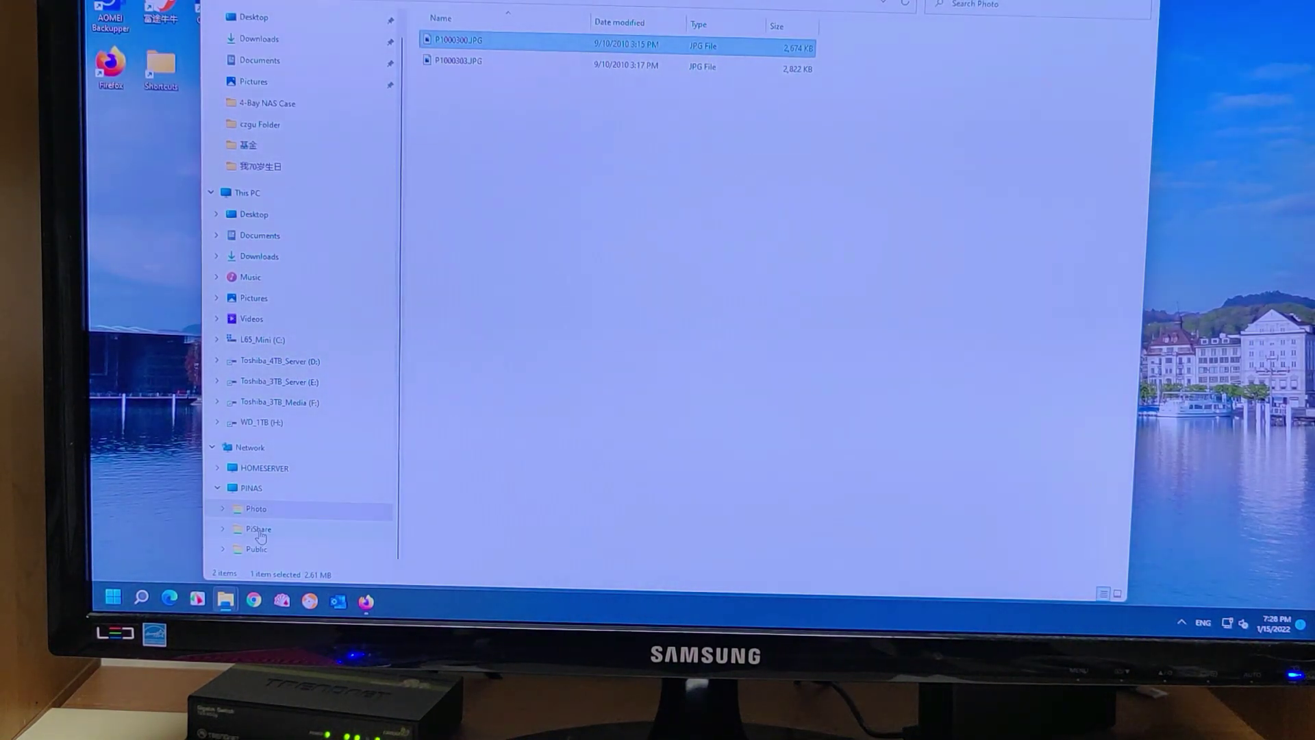
{"action": "left_click", "coordinate": [260, 530]}
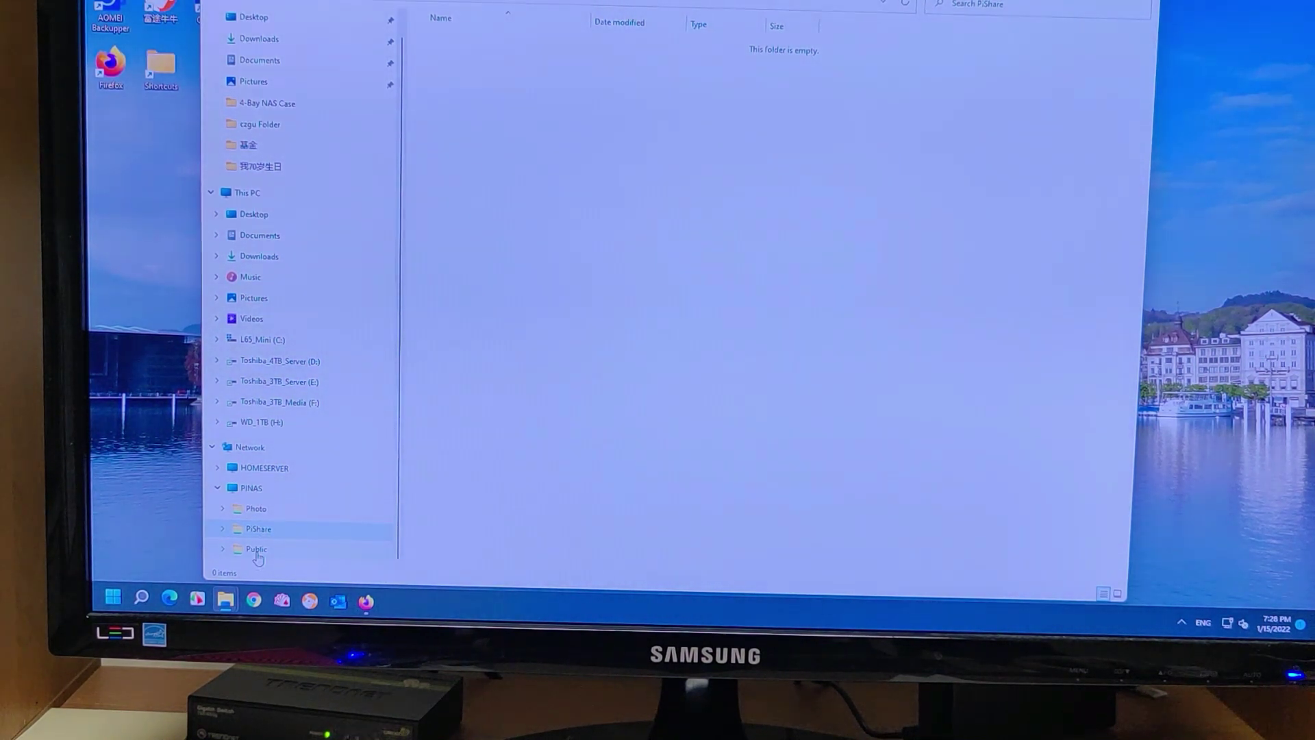
{"action": "left_click", "coordinate": [255, 551]}
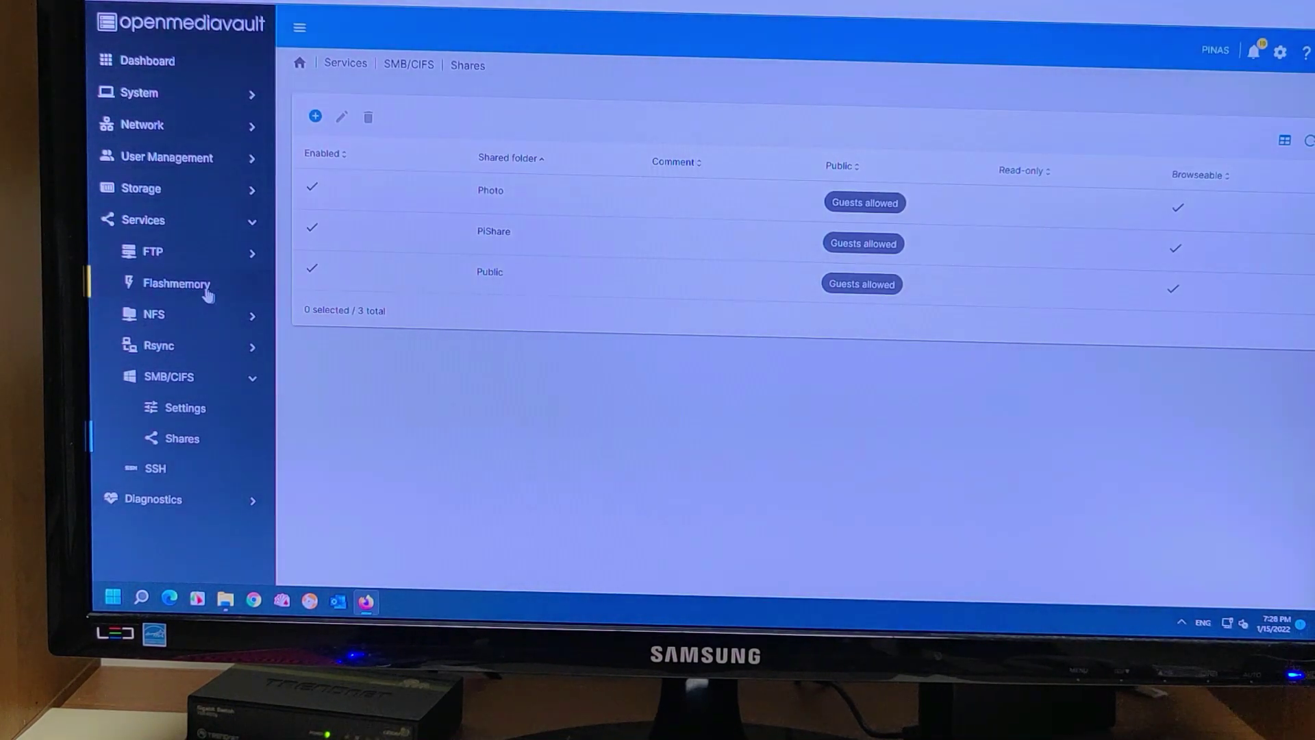
Enable the FTP service, apply the change, and show the empty FTP Shares list
{"action": "left_click", "coordinate": [154, 252]}
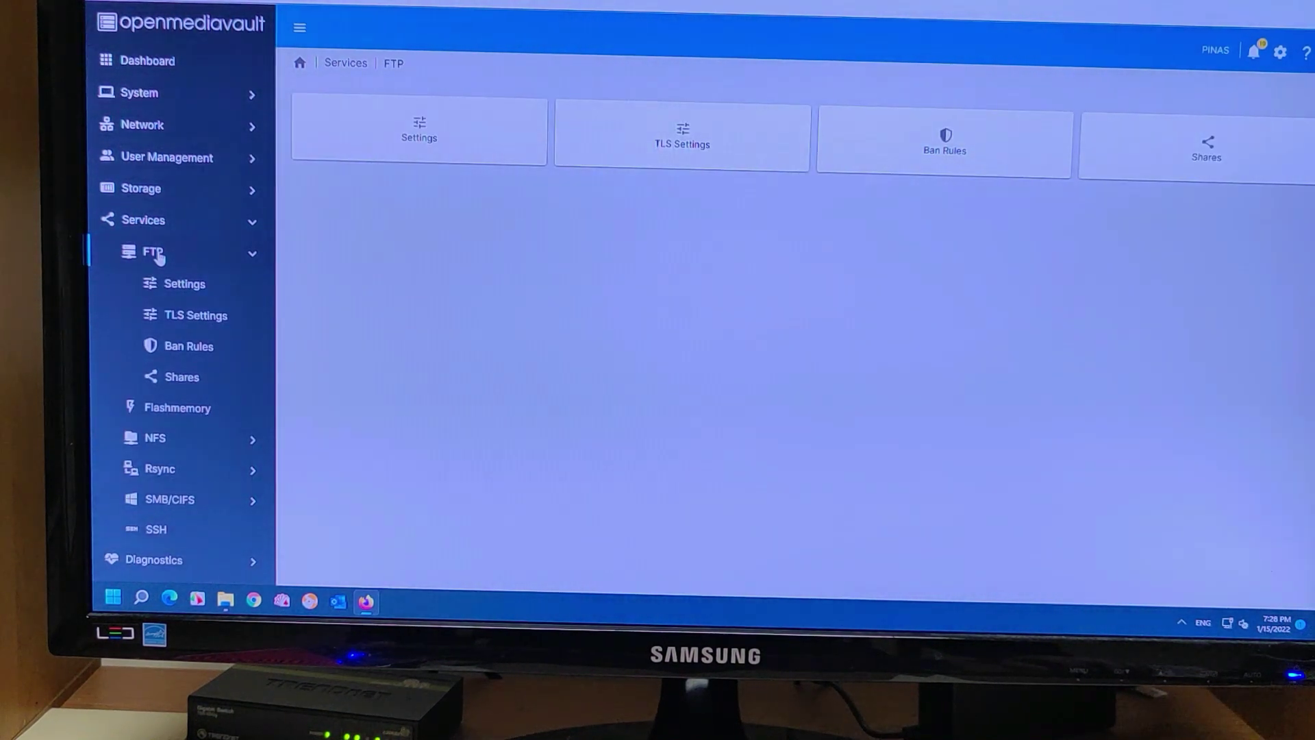
{"action": "left_click", "coordinate": [186, 286]}
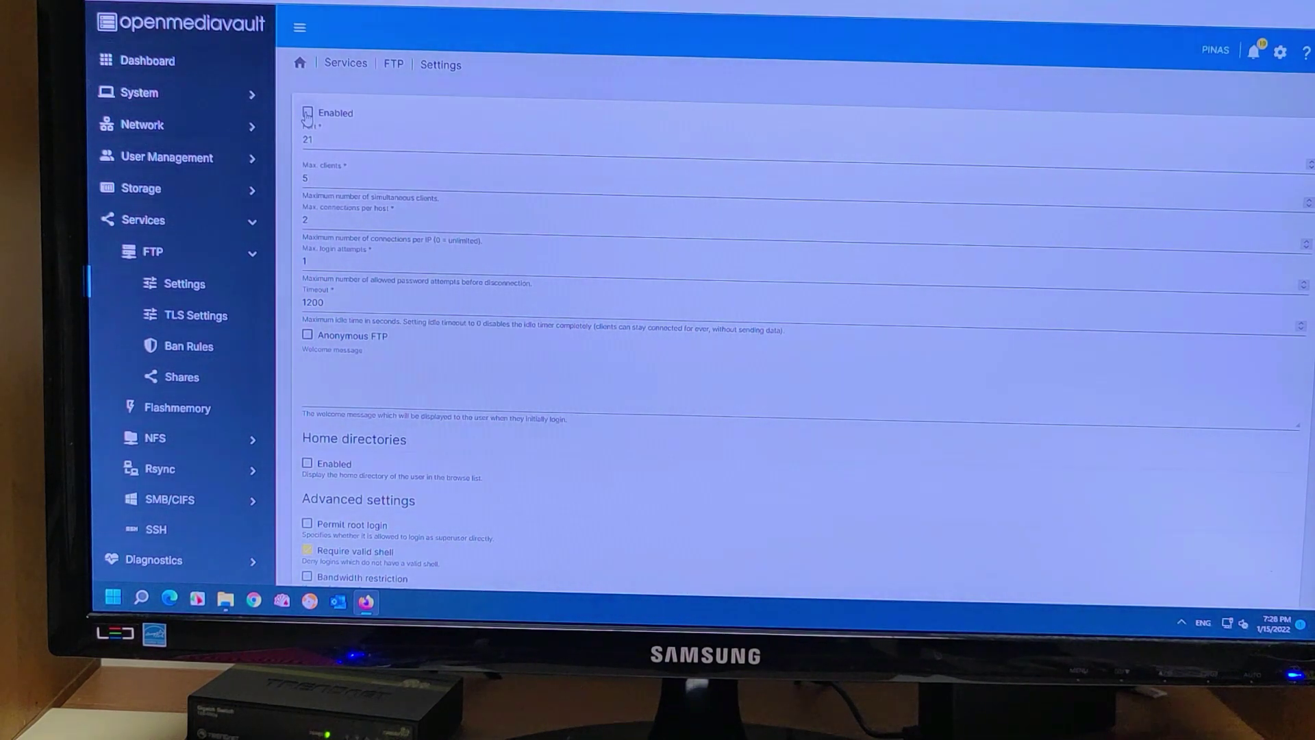
{"action": "scroll", "coordinate": [462, 296], "scroll_direction": "down", "scroll_amount": 2}
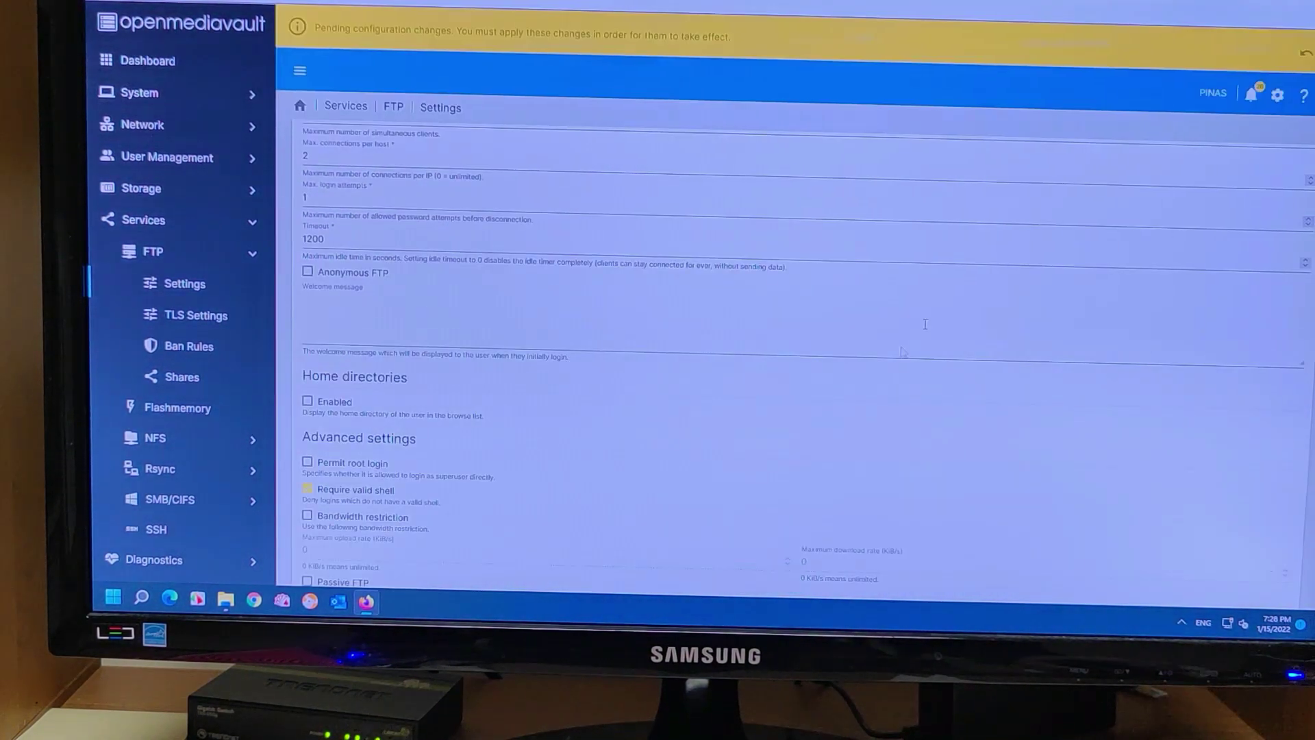
{"action": "left_click", "coordinate": [1302, 54]}
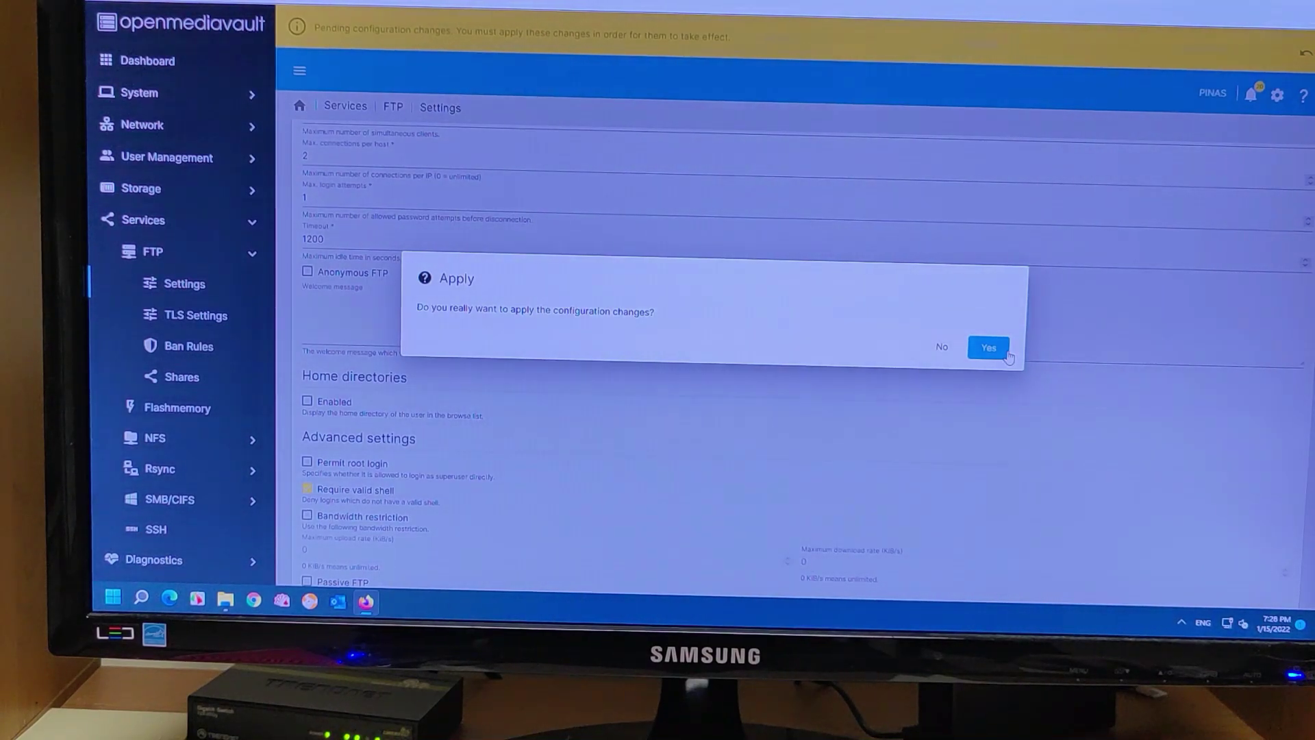
{"action": "left_click", "coordinate": [986, 347]}
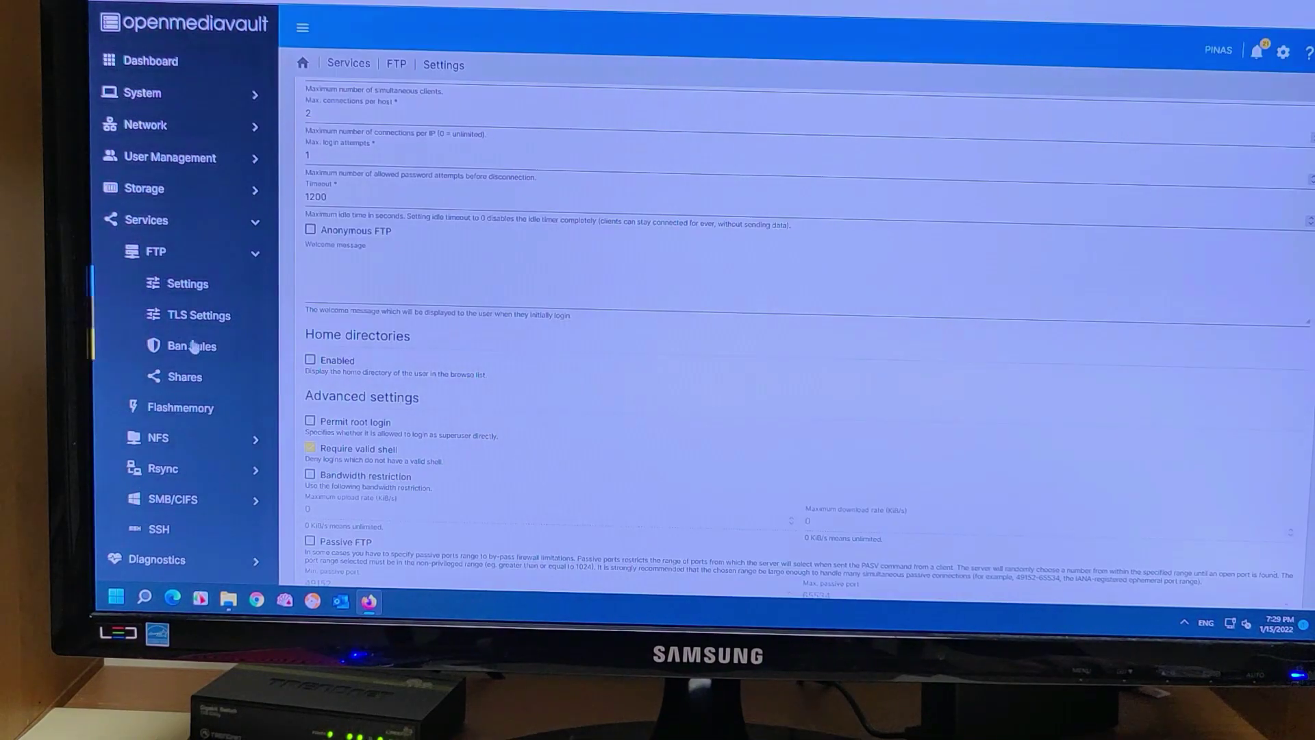
{"action": "left_click", "coordinate": [179, 376]}
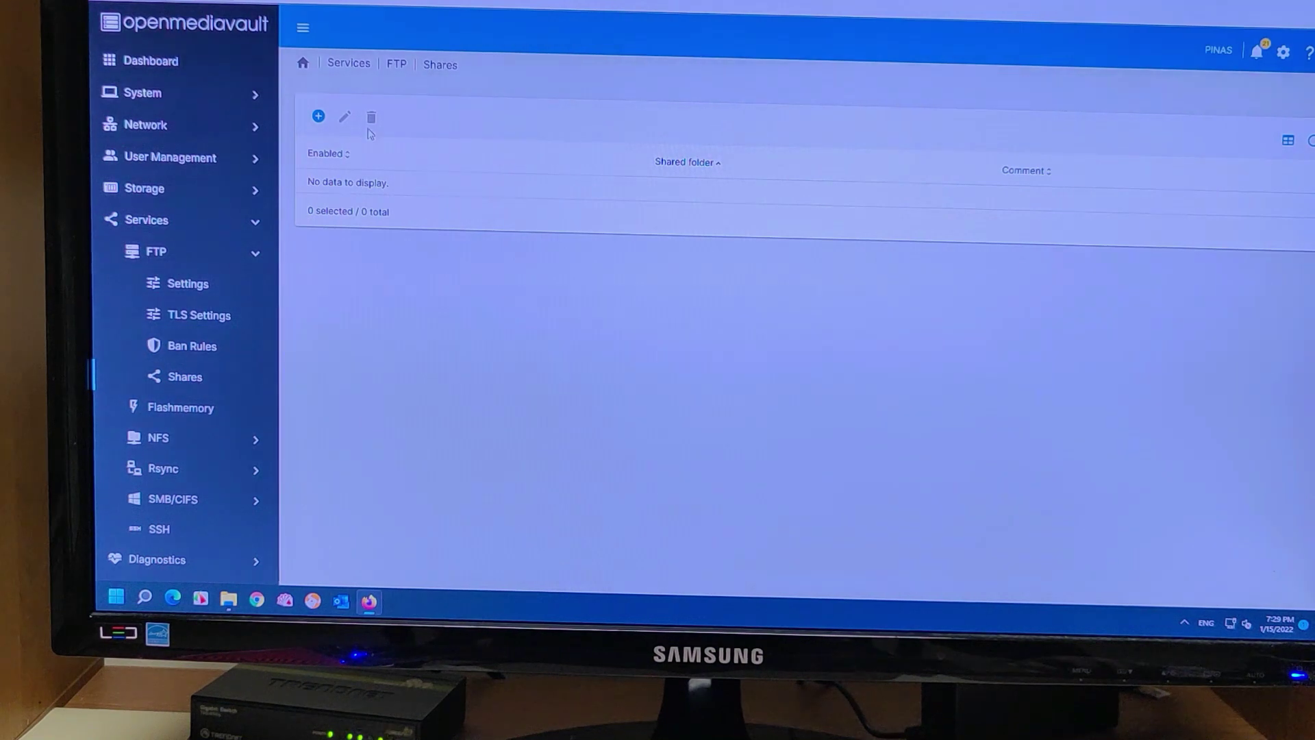
Add the Photo folder as an FTP share
{"action": "left_click", "coordinate": [318, 116]}
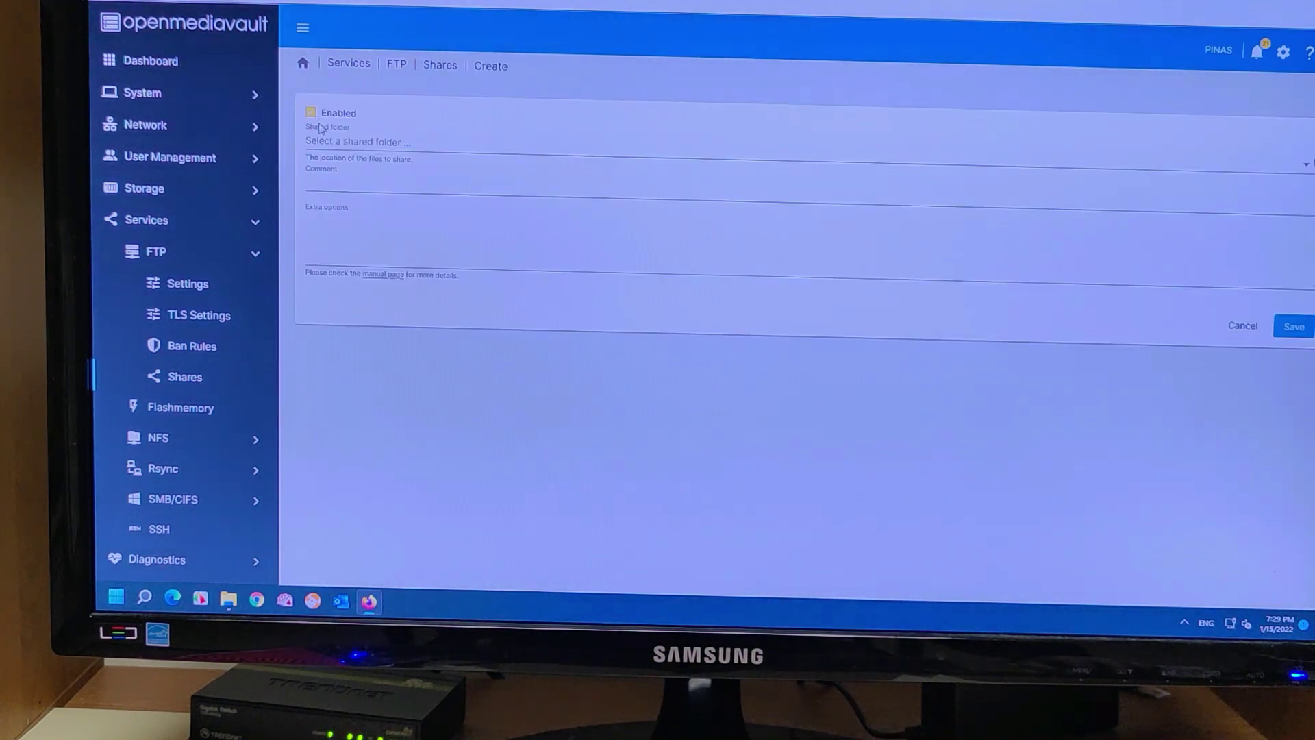
{"action": "left_click", "coordinate": [348, 145]}
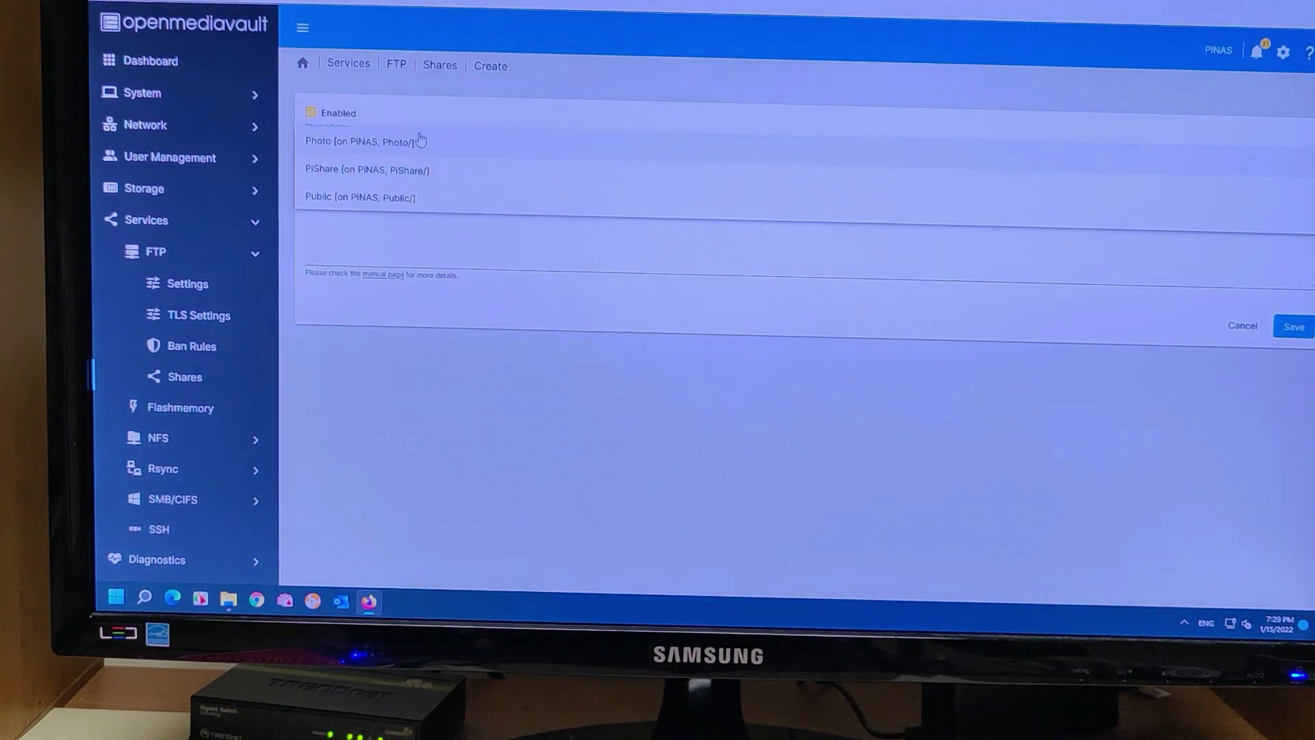
{"action": "left_click", "coordinate": [350, 142]}
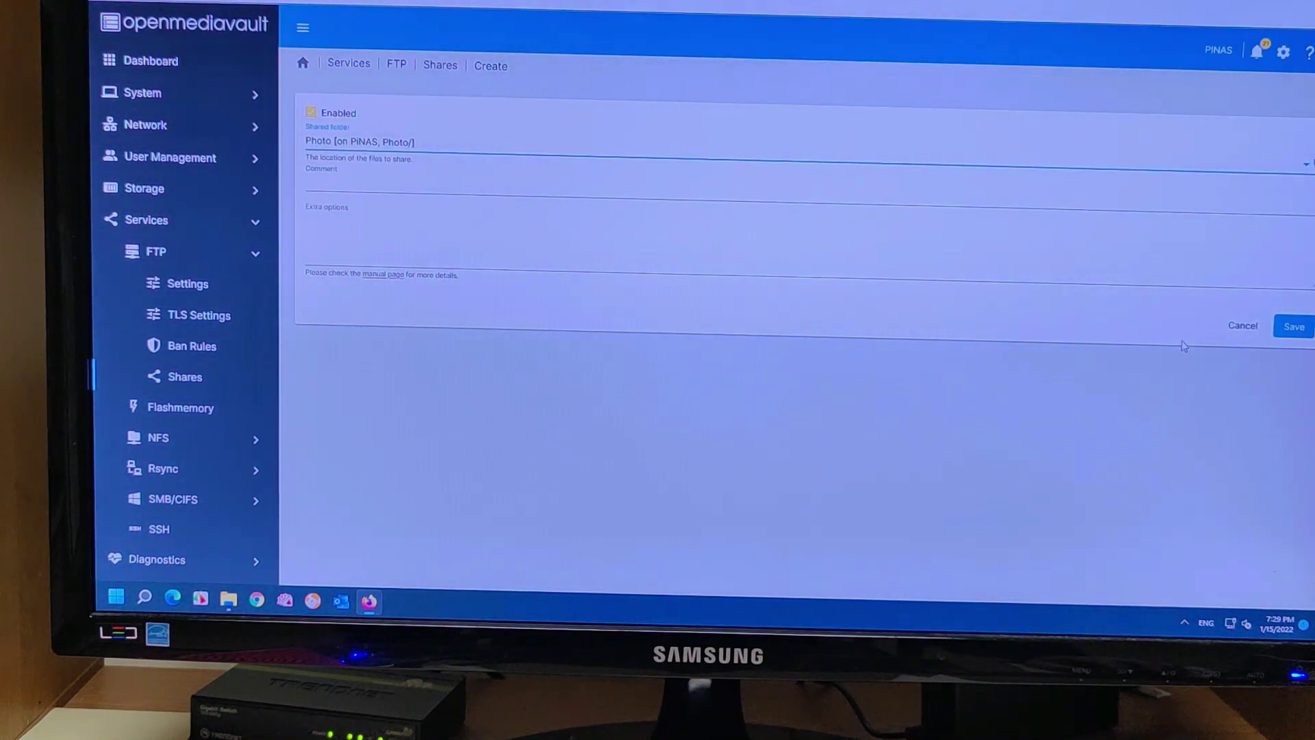
{"action": "left_click", "coordinate": [1292, 325]}
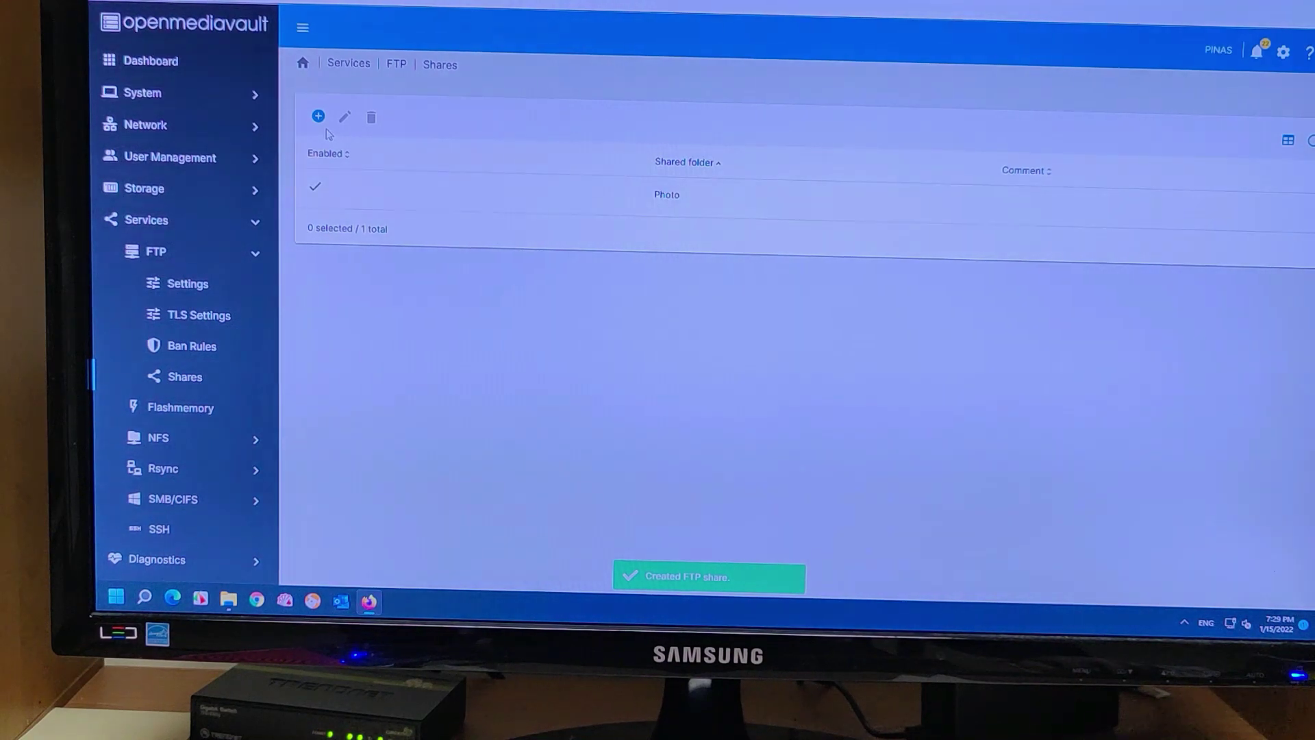
Add PiShare as a second FTP share and apply the configuration changes
{"action": "left_click", "coordinate": [320, 116]}
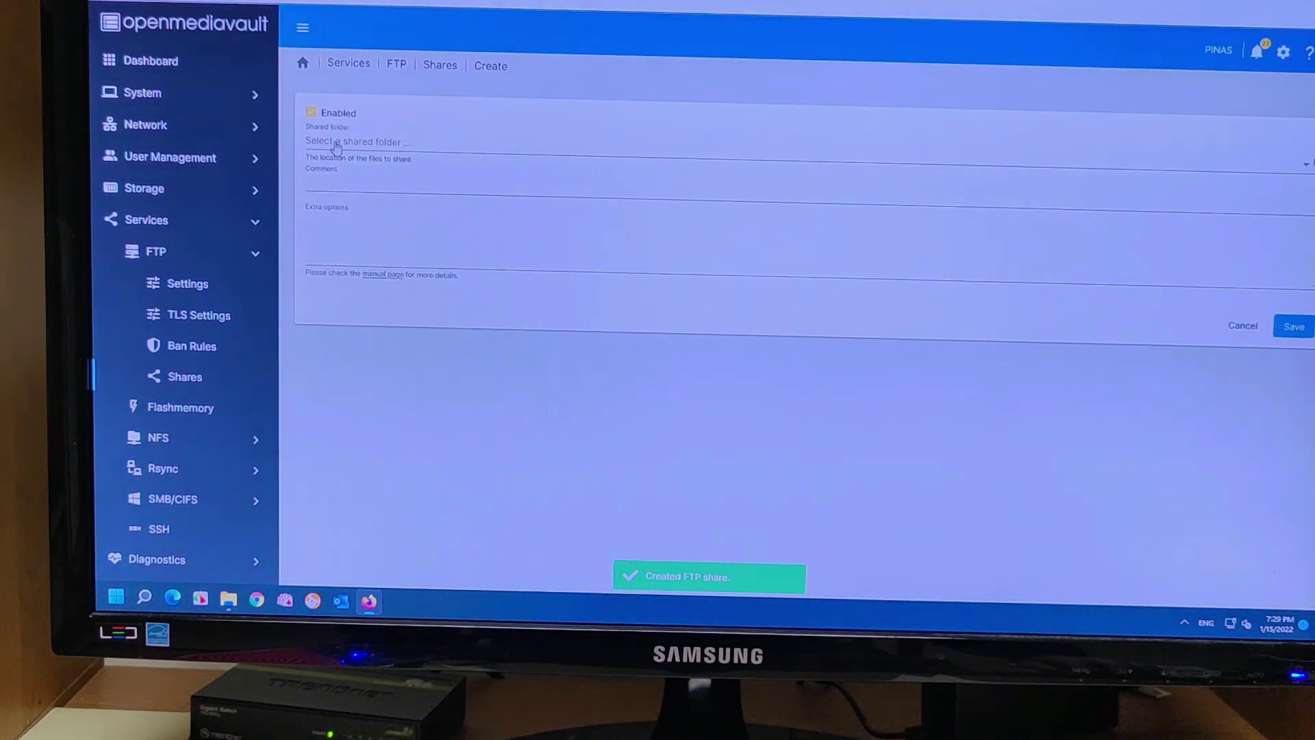
{"action": "left_click", "coordinate": [338, 145]}
{"action": "left_click", "coordinate": [370, 170]}
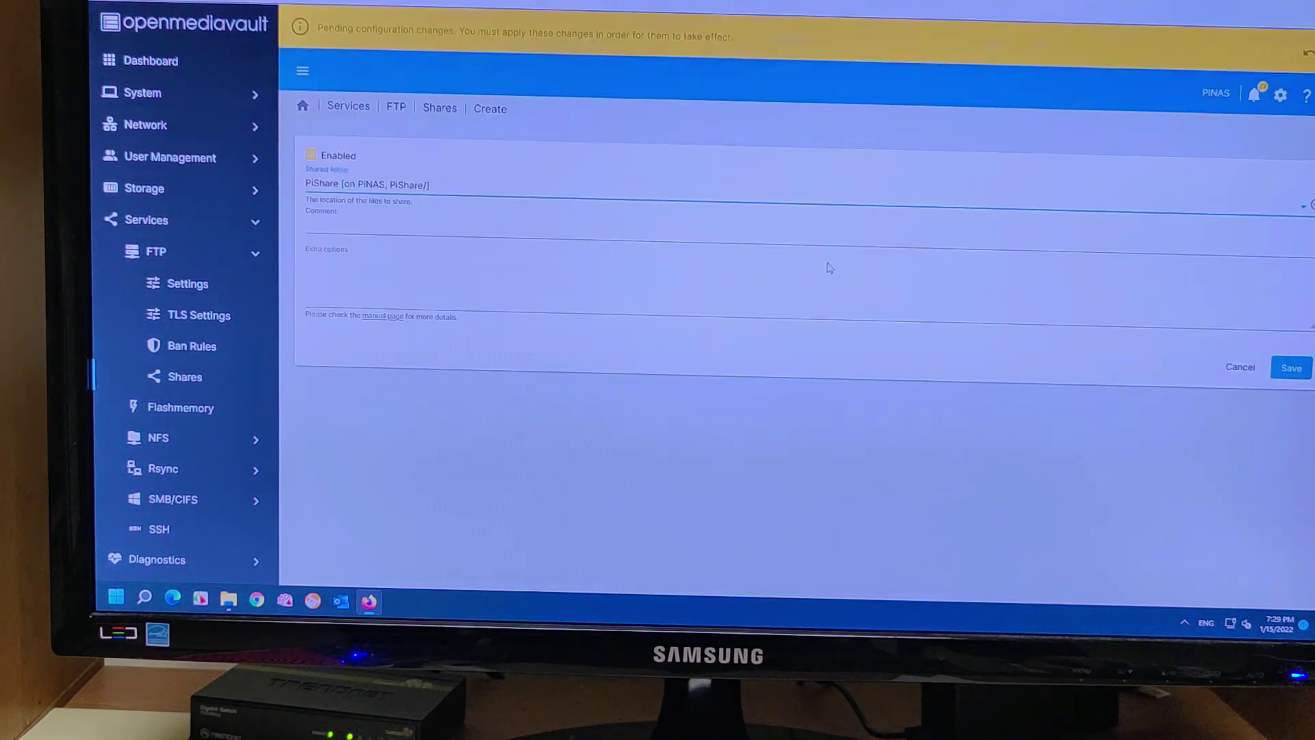
{"action": "left_click", "coordinate": [1290, 367]}
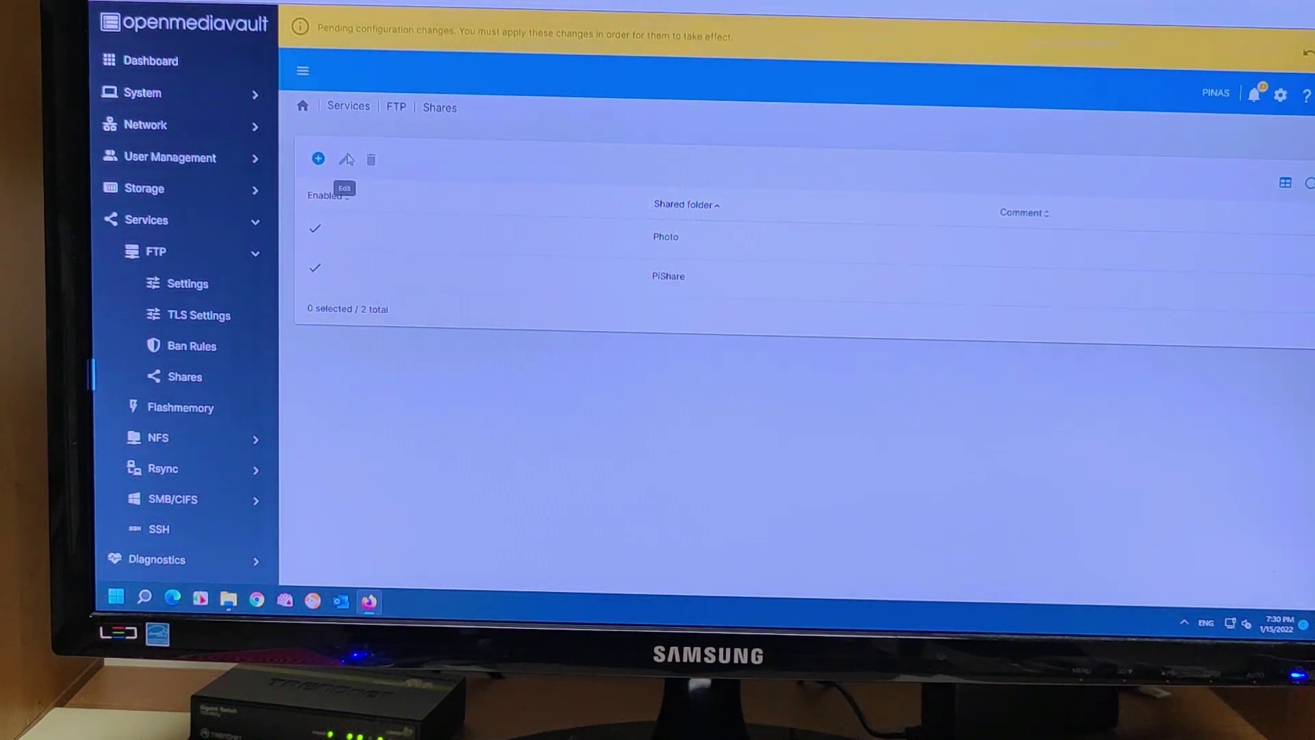
{"action": "left_click", "coordinate": [1307, 51]}
{"action": "left_click", "coordinate": [992, 349]}
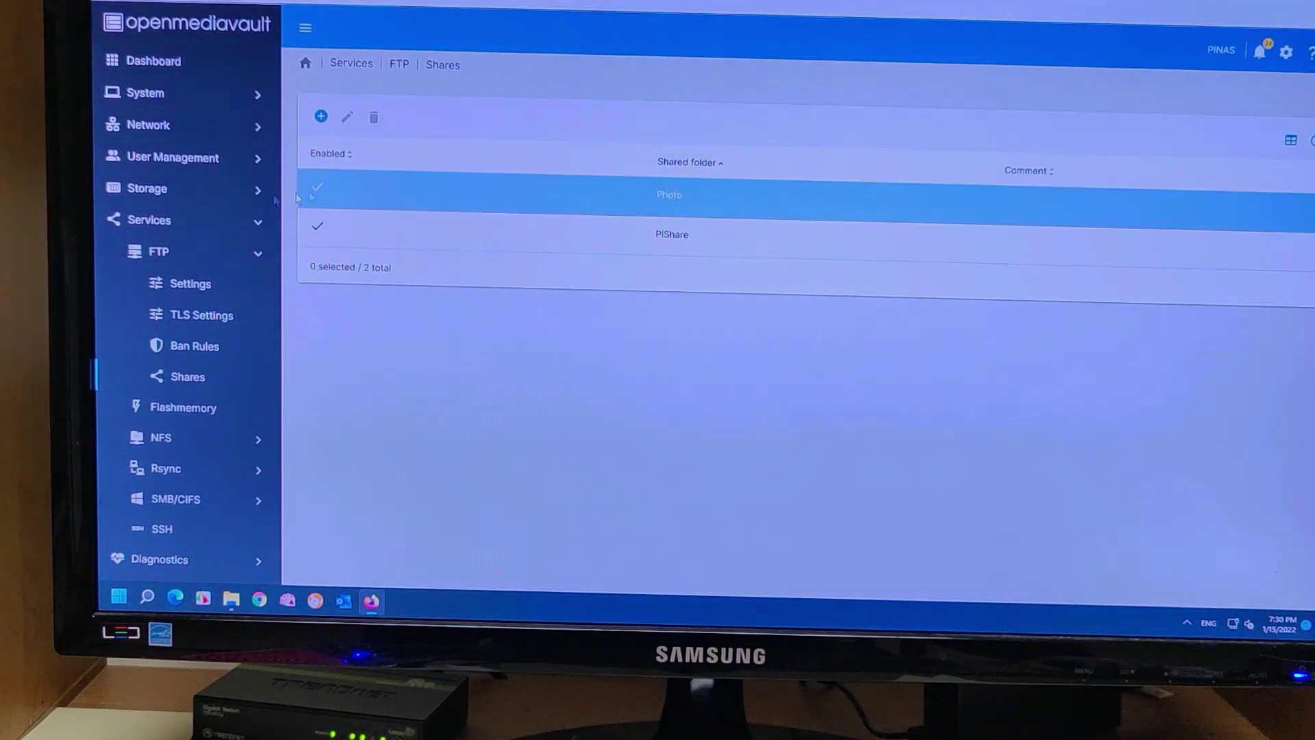
Give user Pishare Read/Write privileges on Photo and PiShare, then save and apply
{"action": "left_click", "coordinate": [173, 161]}
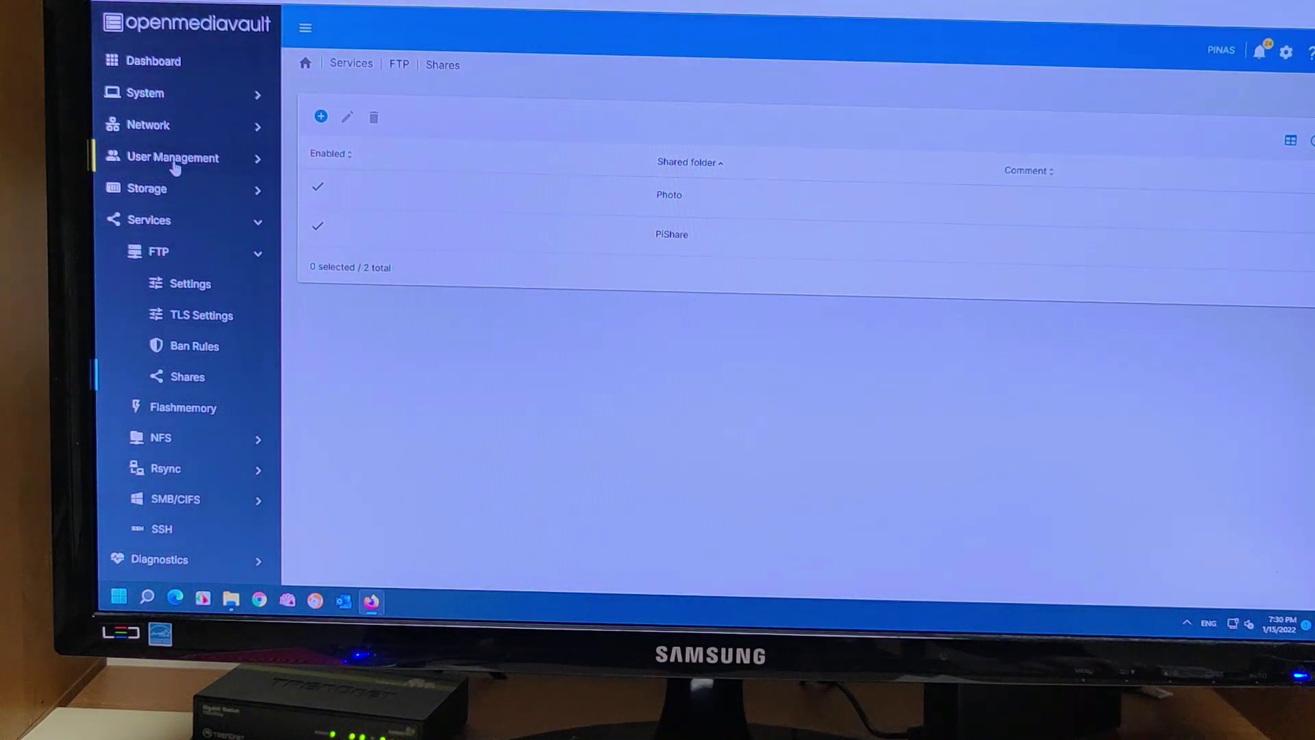
{"action": "left_click", "coordinate": [189, 225]}
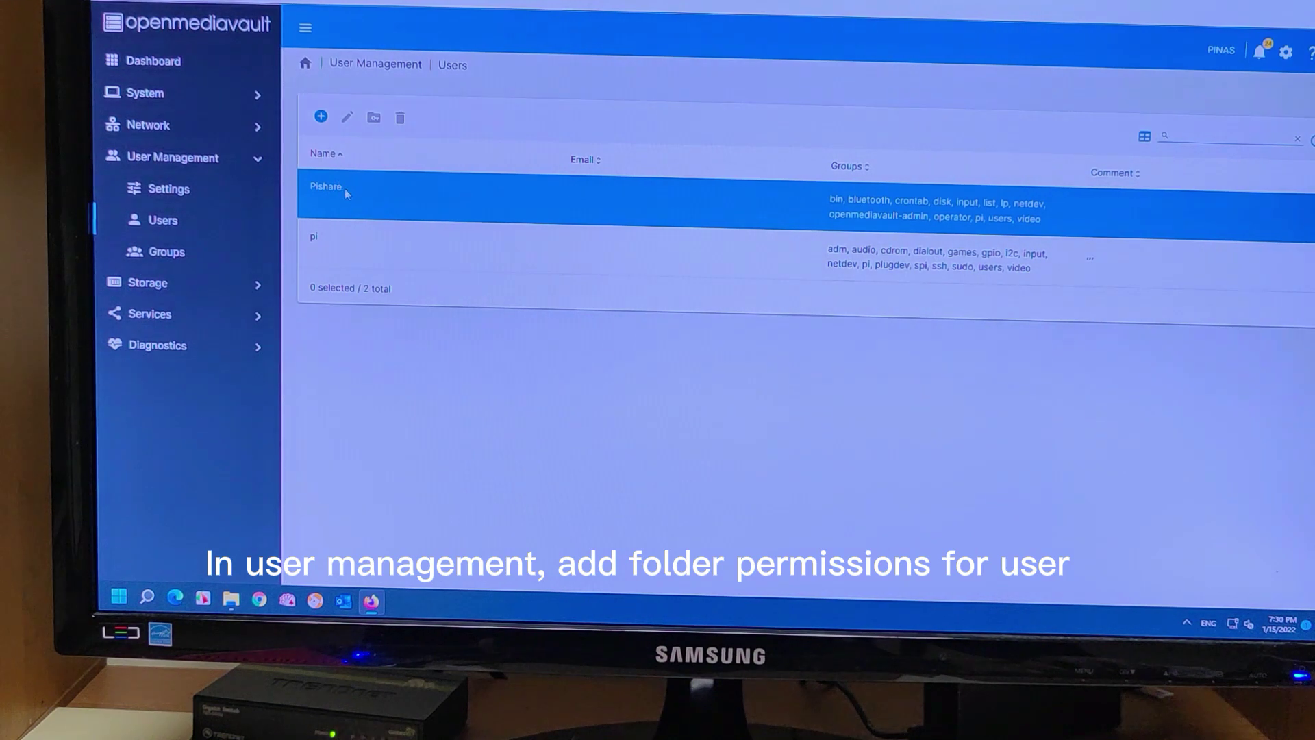
{"action": "left_click", "coordinate": [344, 188]}
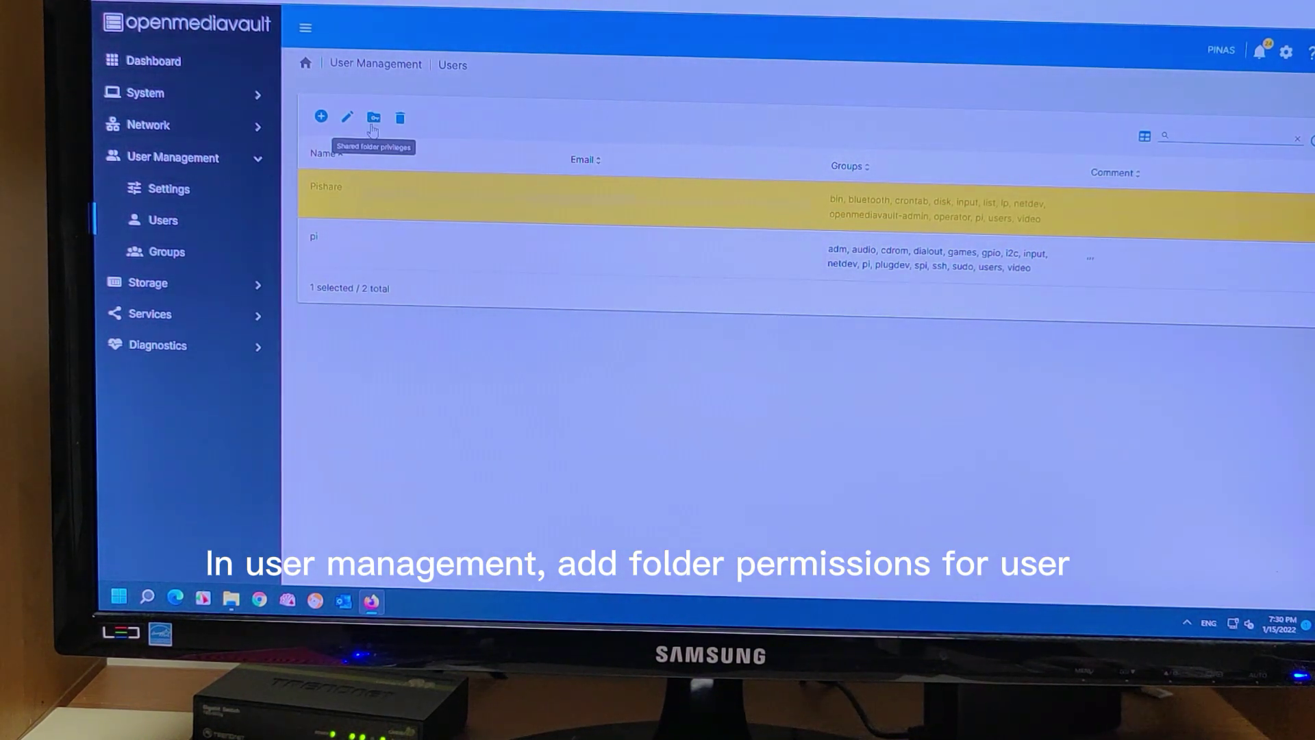
{"action": "left_click", "coordinate": [373, 120]}
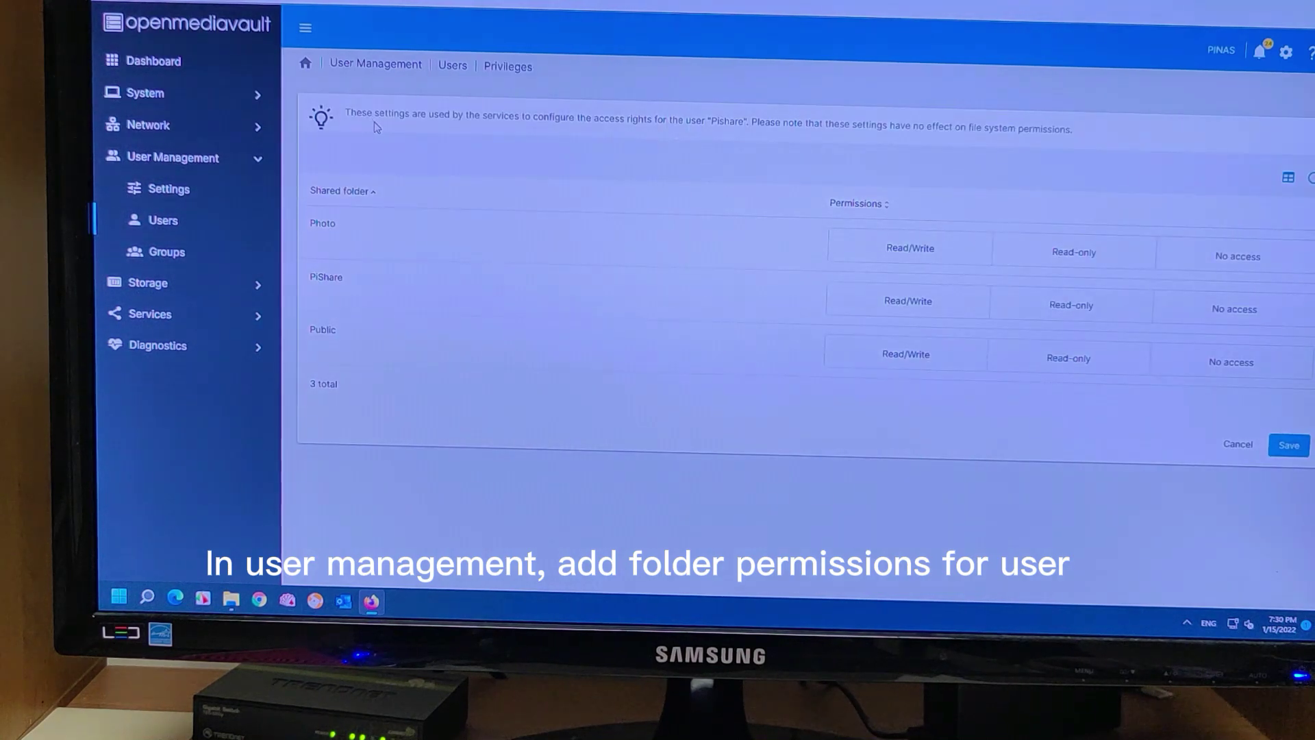
{"action": "left_click", "coordinate": [895, 252]}
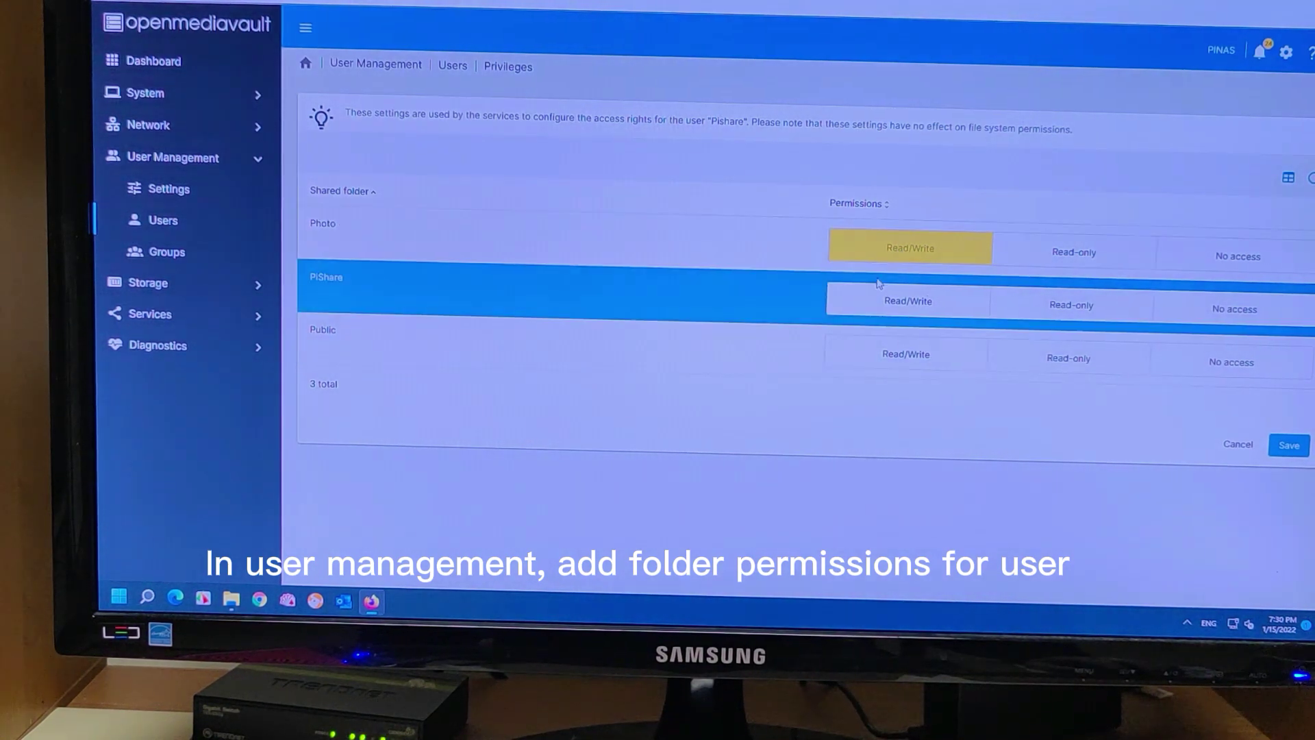
{"action": "left_click", "coordinate": [890, 304]}
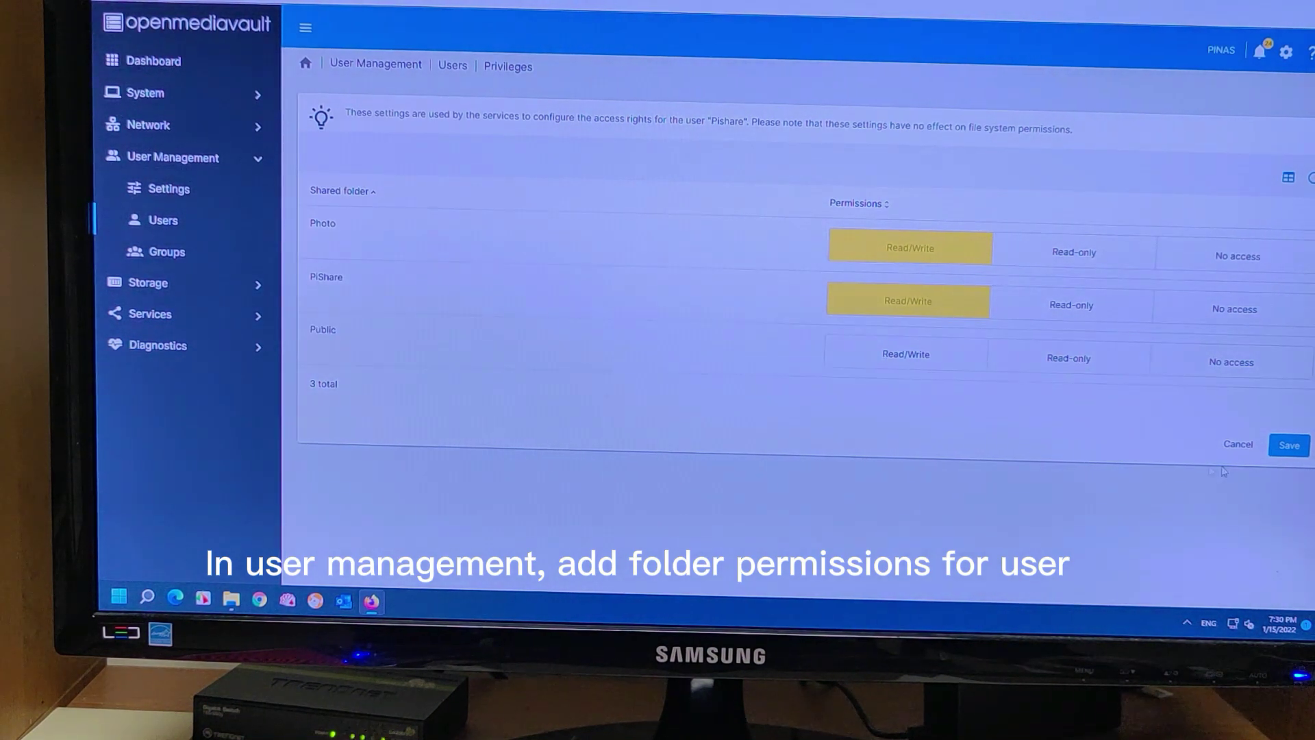
{"action": "left_click", "coordinate": [1290, 445]}
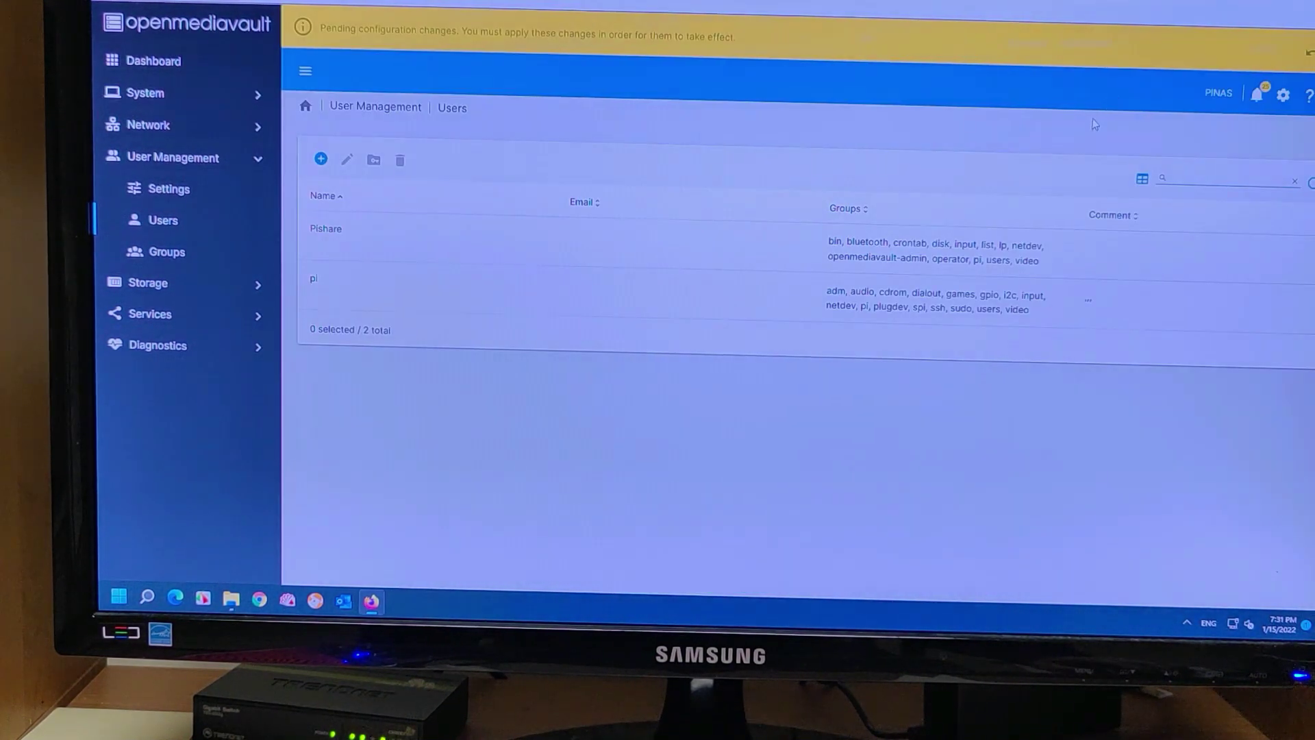
{"action": "left_click", "coordinate": [1309, 52]}
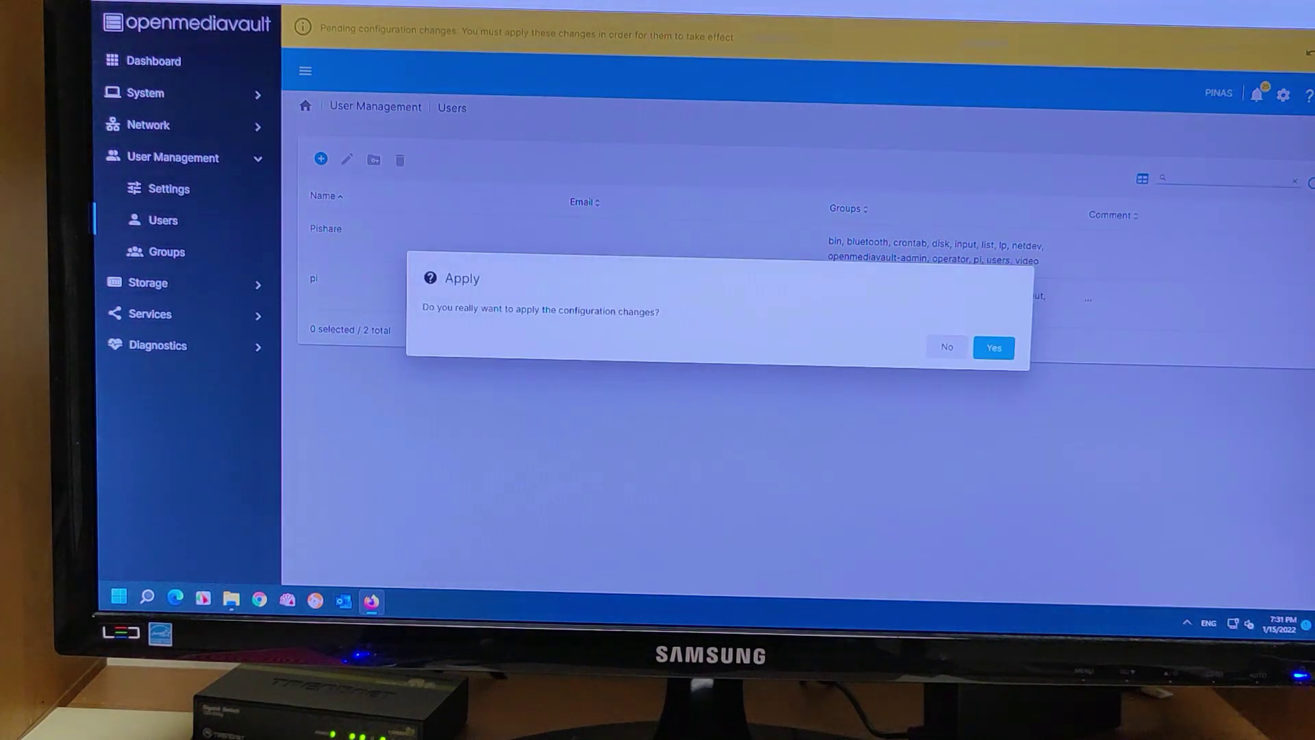
{"action": "left_click", "coordinate": [991, 350]}
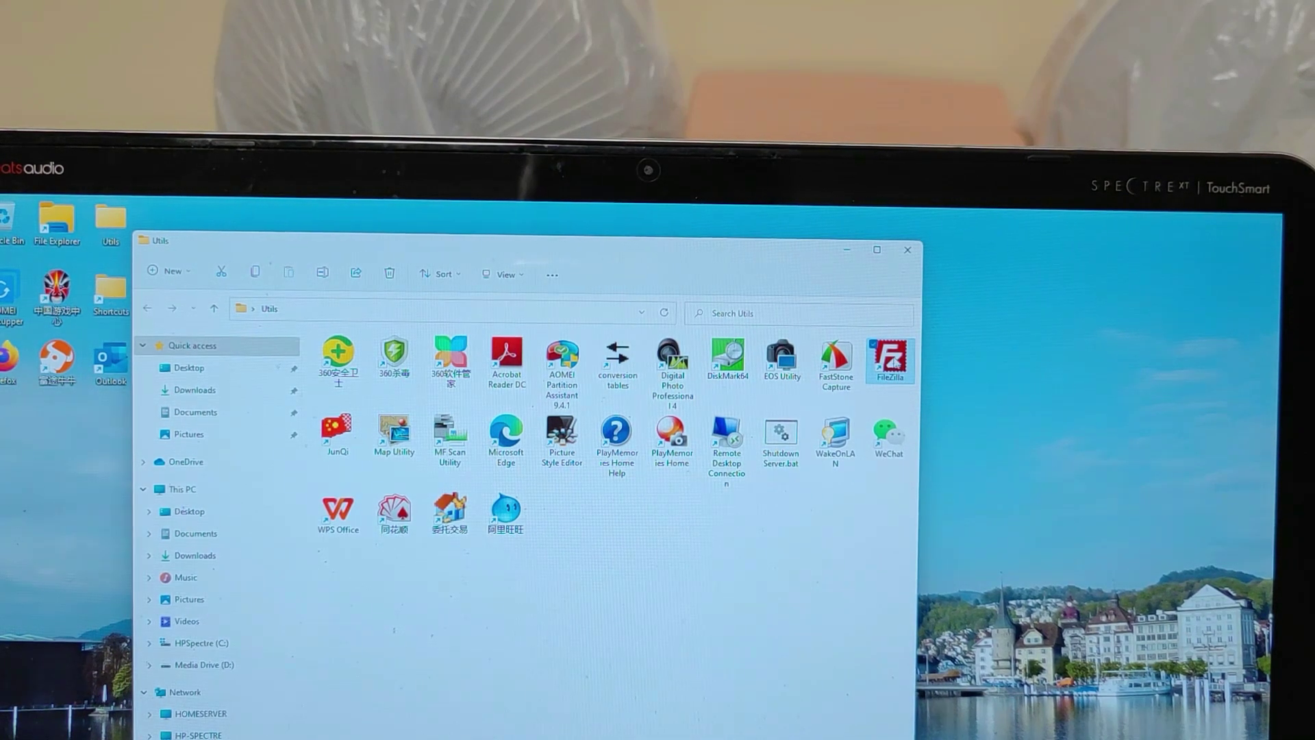
Launch FileZilla and connect to 192.168.1.100 as Pishare, accepting the insecure plain FTP warning
{"action": "double_click", "coordinate": [890, 358]}
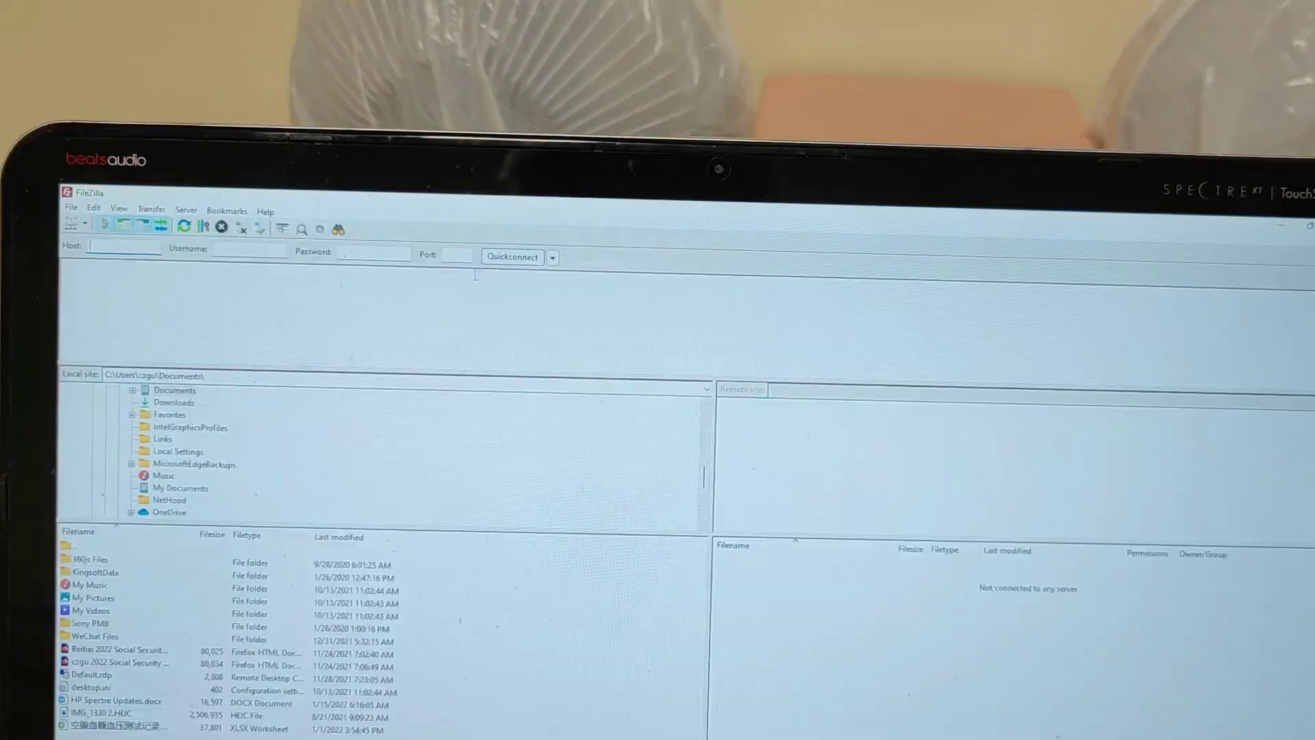
{"action": "left_click", "coordinate": [497, 258]}
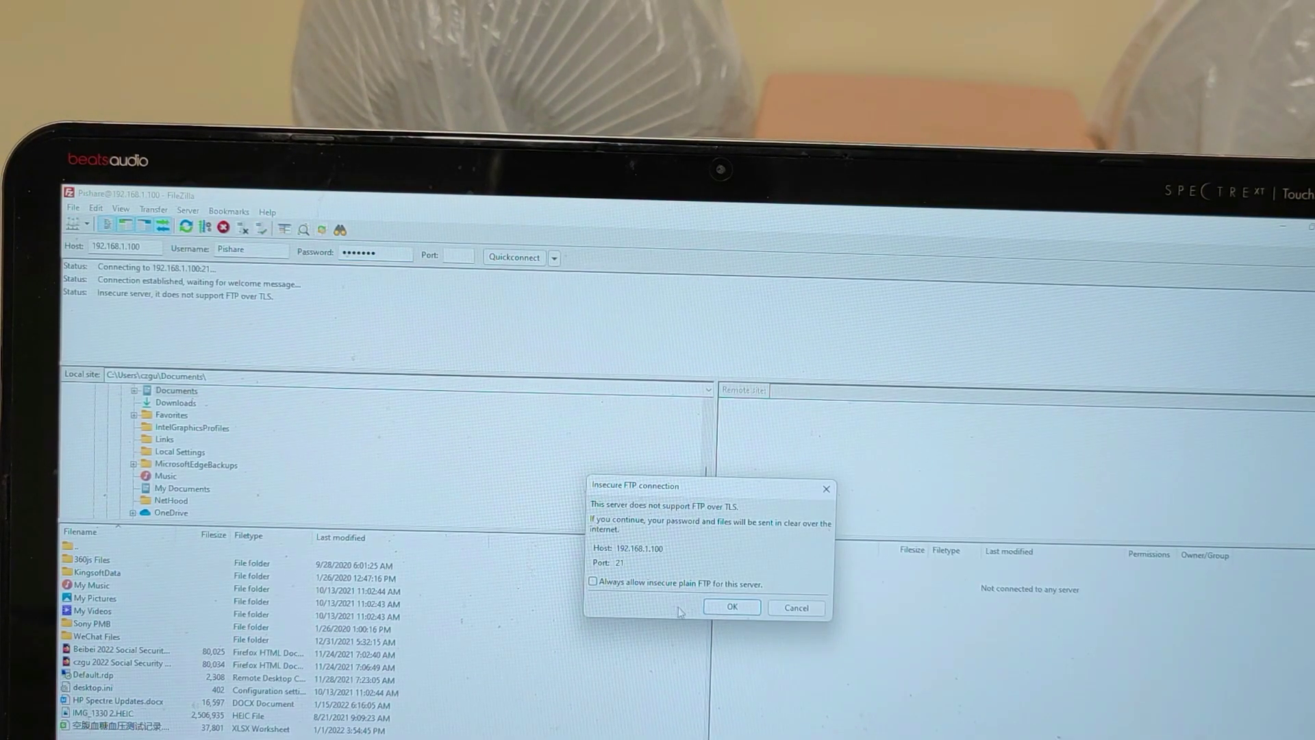
{"action": "left_click", "coordinate": [731, 607]}
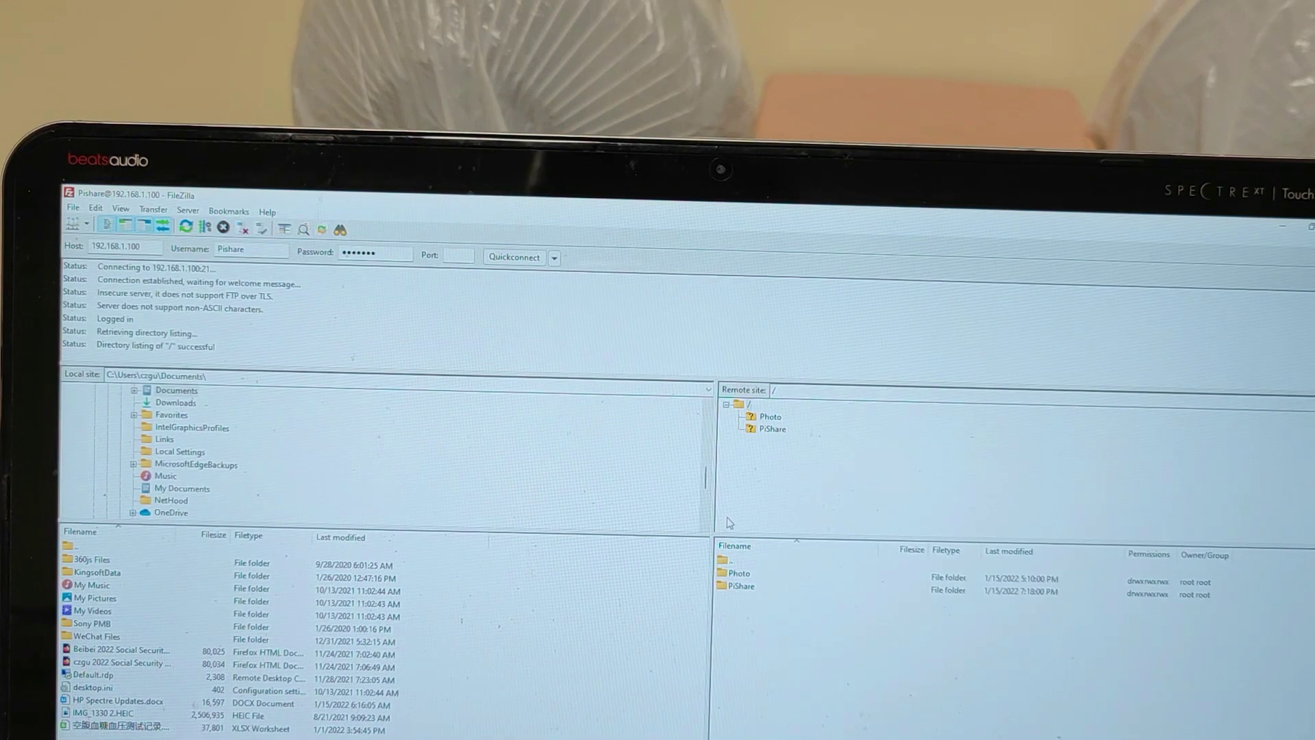
Upload HP Spectre Updates.docx into the NAS PiShare folder
{"action": "left_click", "coordinate": [772, 417]}
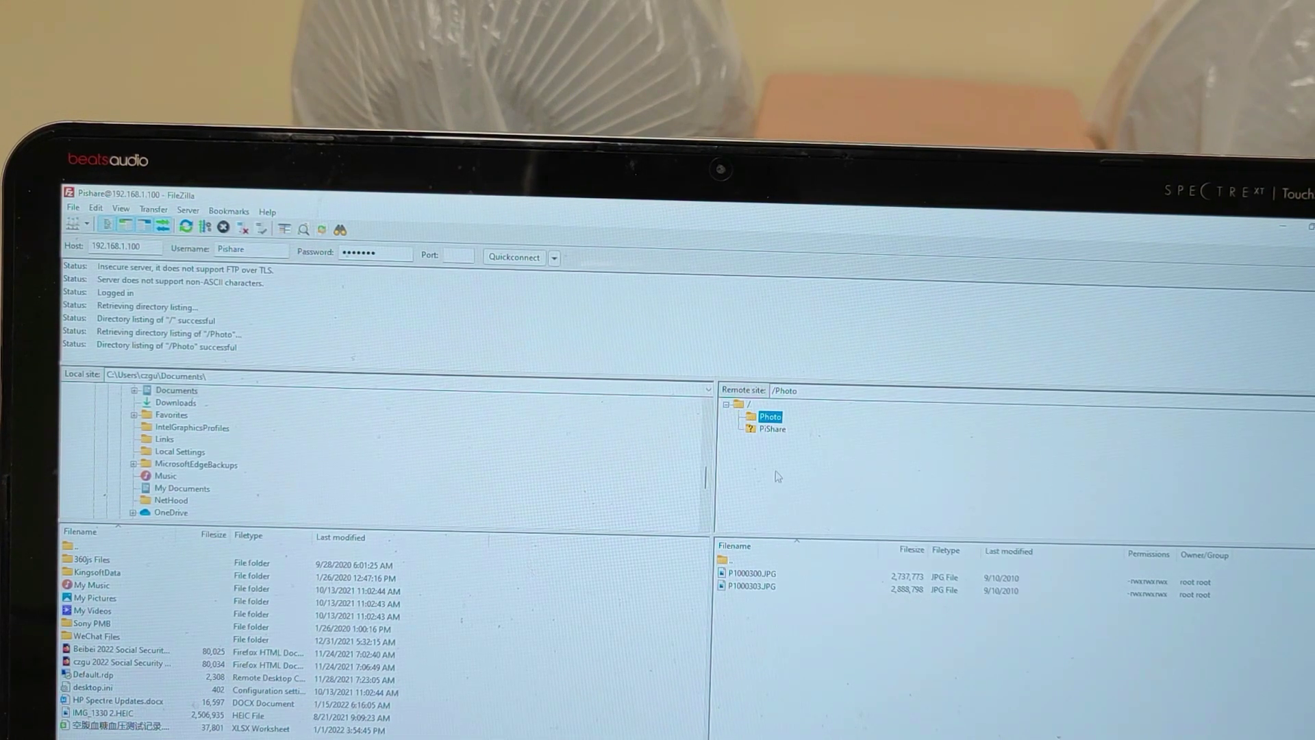
{"action": "left_click", "coordinate": [773, 429]}
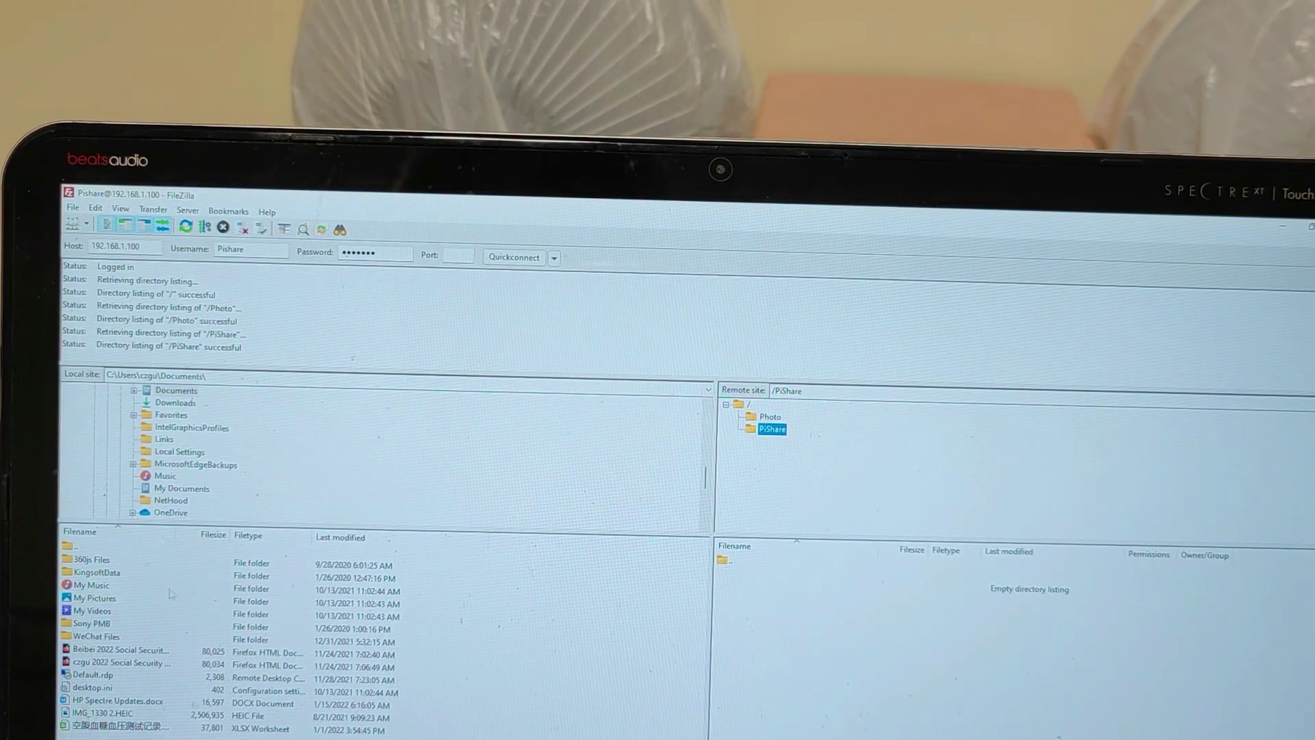
{"action": "left_click", "coordinate": [106, 703]}
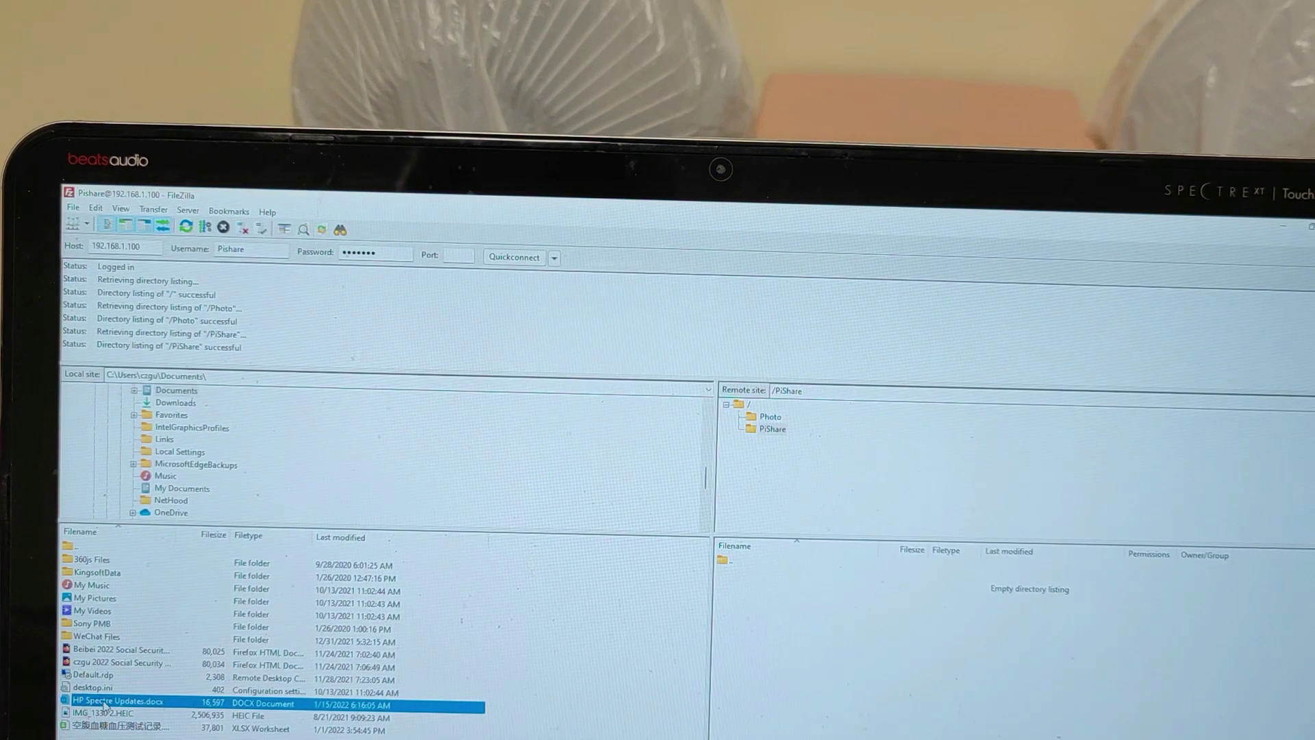
{"action": "left_click_drag", "start_coordinate": [106, 706], "coordinate": [195, 728]}
{"action": "left_click", "coordinate": [154, 704]}
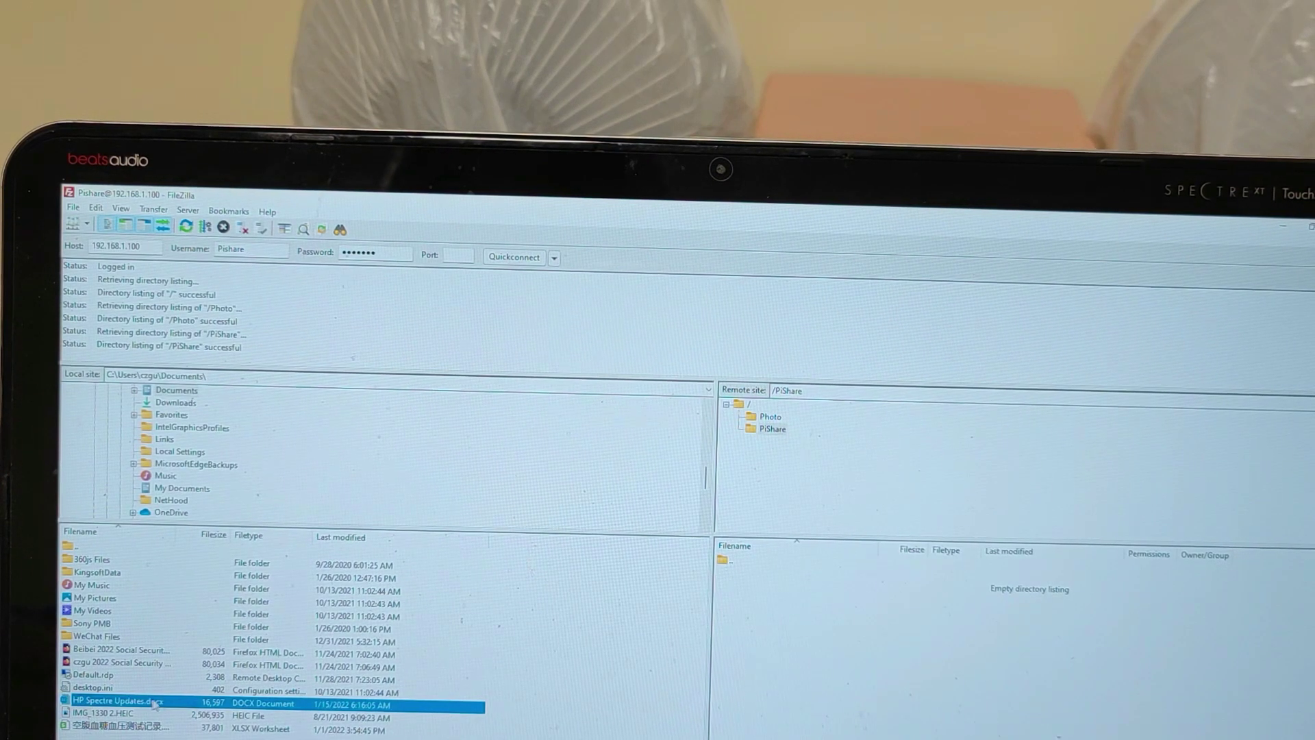
{"action": "left_click_drag", "start_coordinate": [787, 669], "coordinate": [785, 665]}
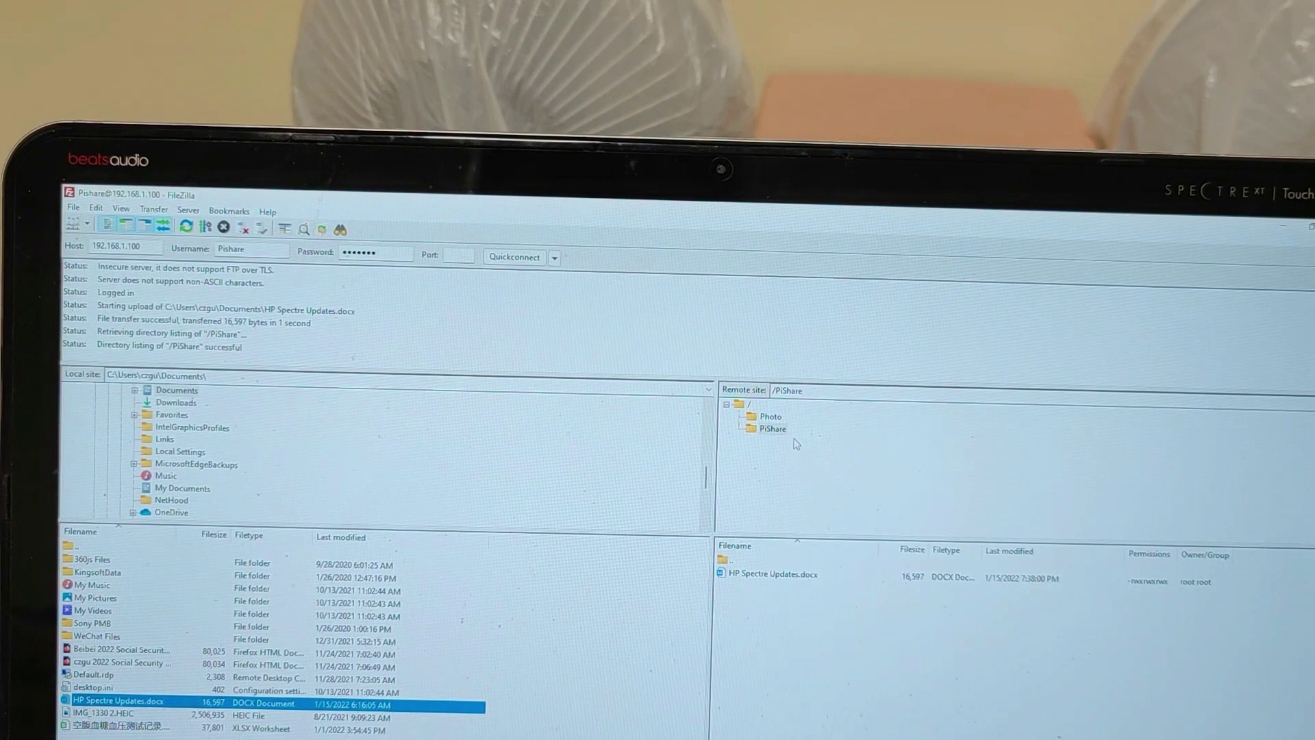
Download P1000303.JPG from the NAS Photo folder to local Documents
{"action": "left_click", "coordinate": [770, 416]}
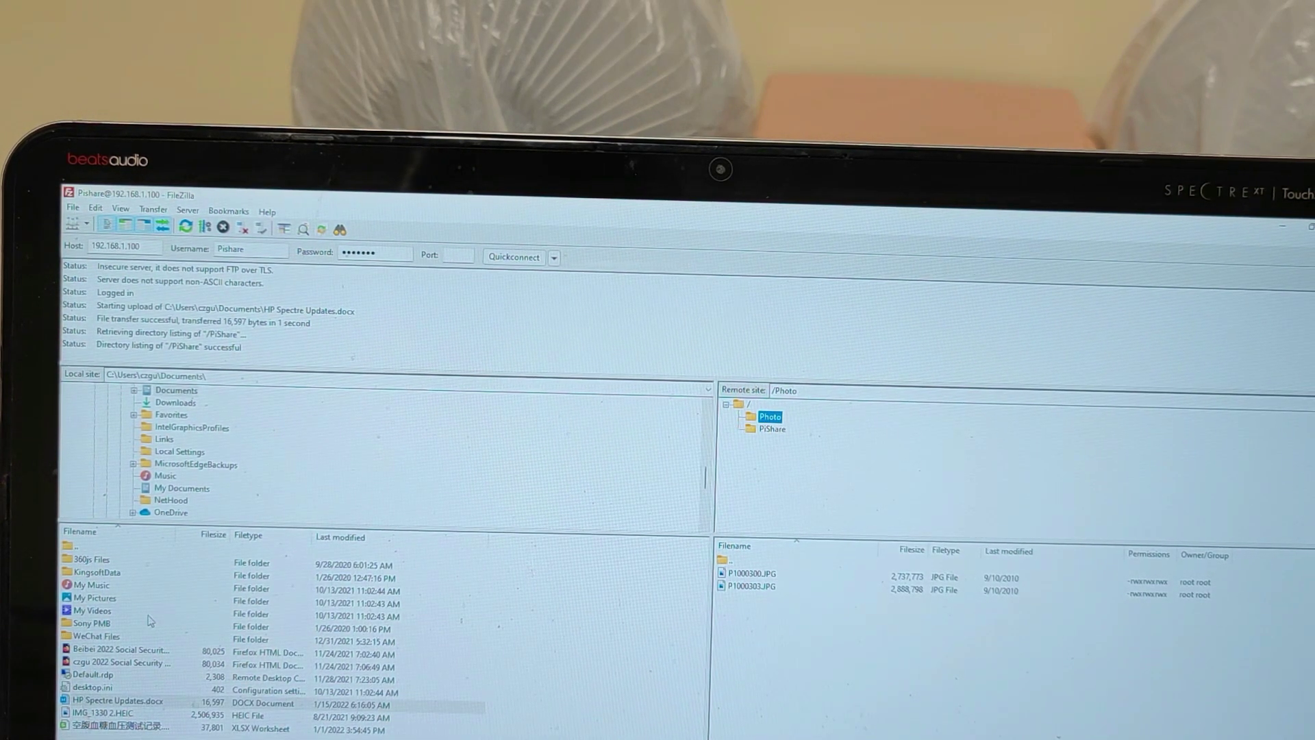
{"action": "left_click", "coordinate": [744, 587]}
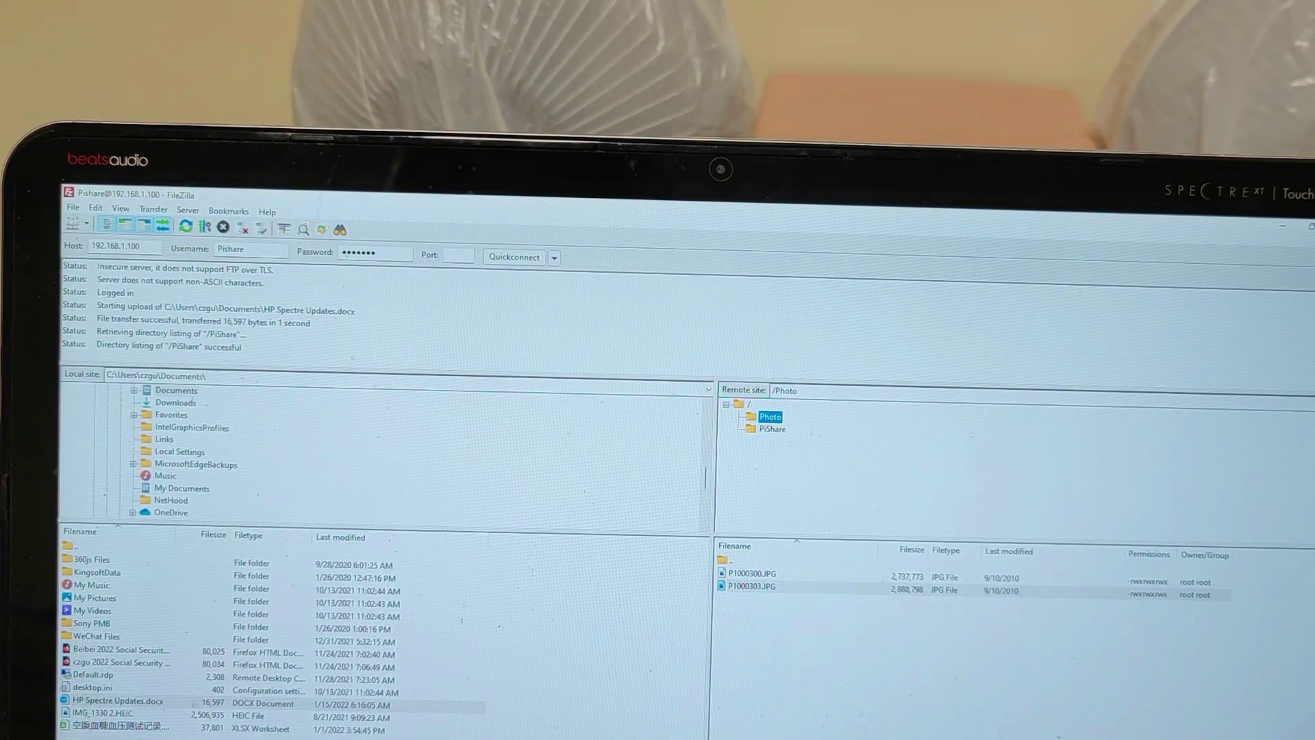
{"action": "left_click_drag", "start_coordinate": [462, 621], "coordinate": [461, 620]}
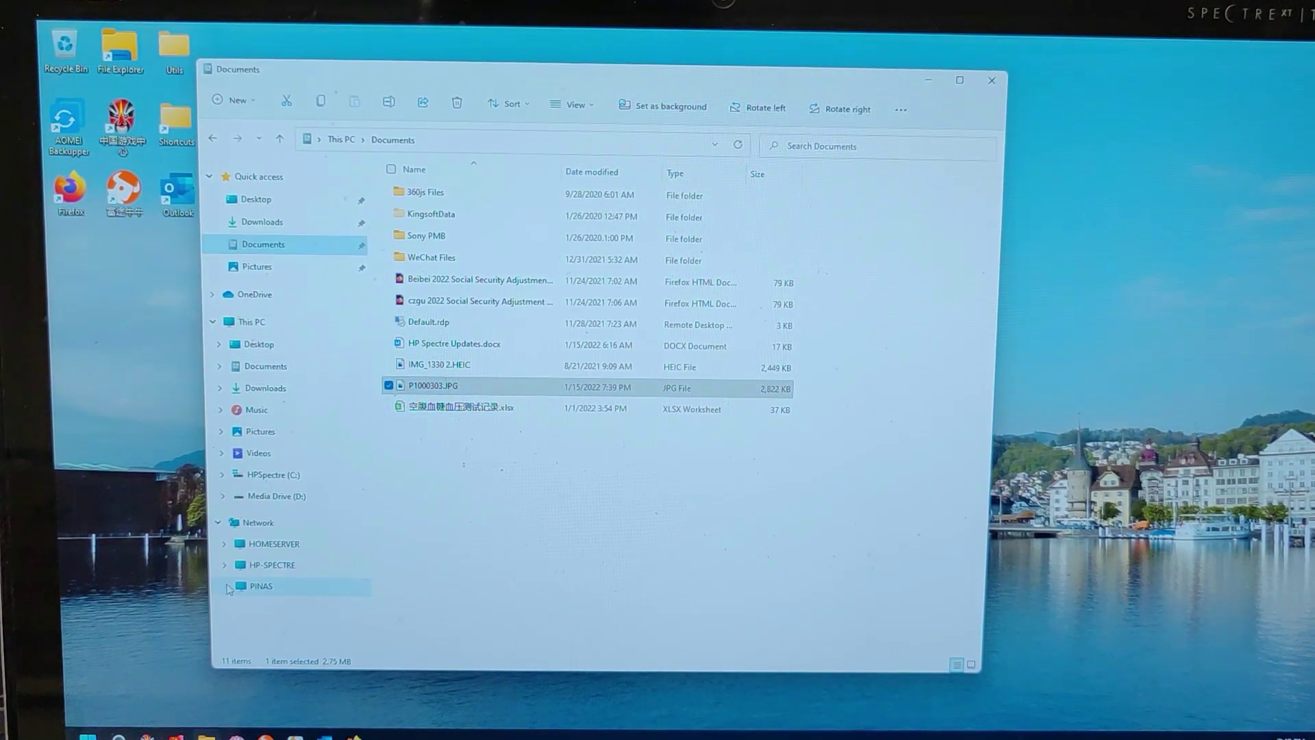
Confirm HP Spectre Updates.docx is in PINAS's PiShare share, then close File Explorer
{"action": "left_click", "coordinate": [228, 587]}
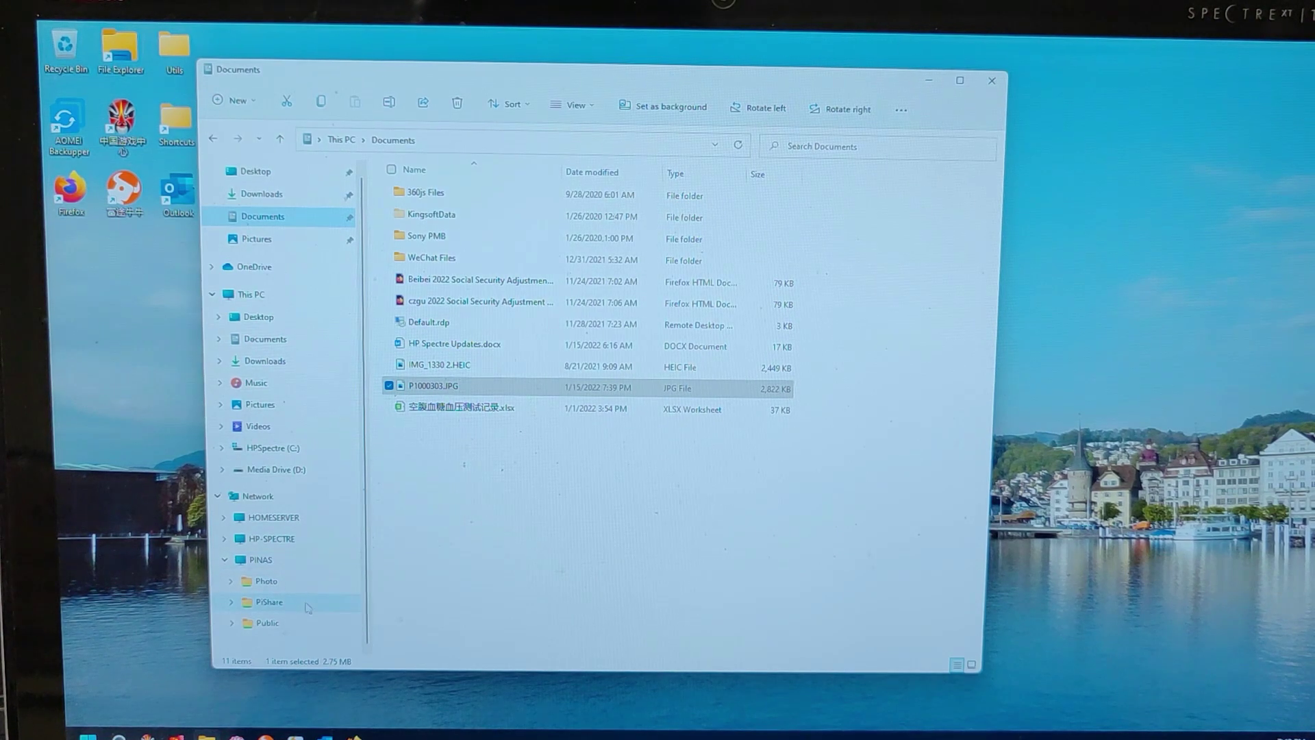
{"action": "left_click", "coordinate": [270, 603]}
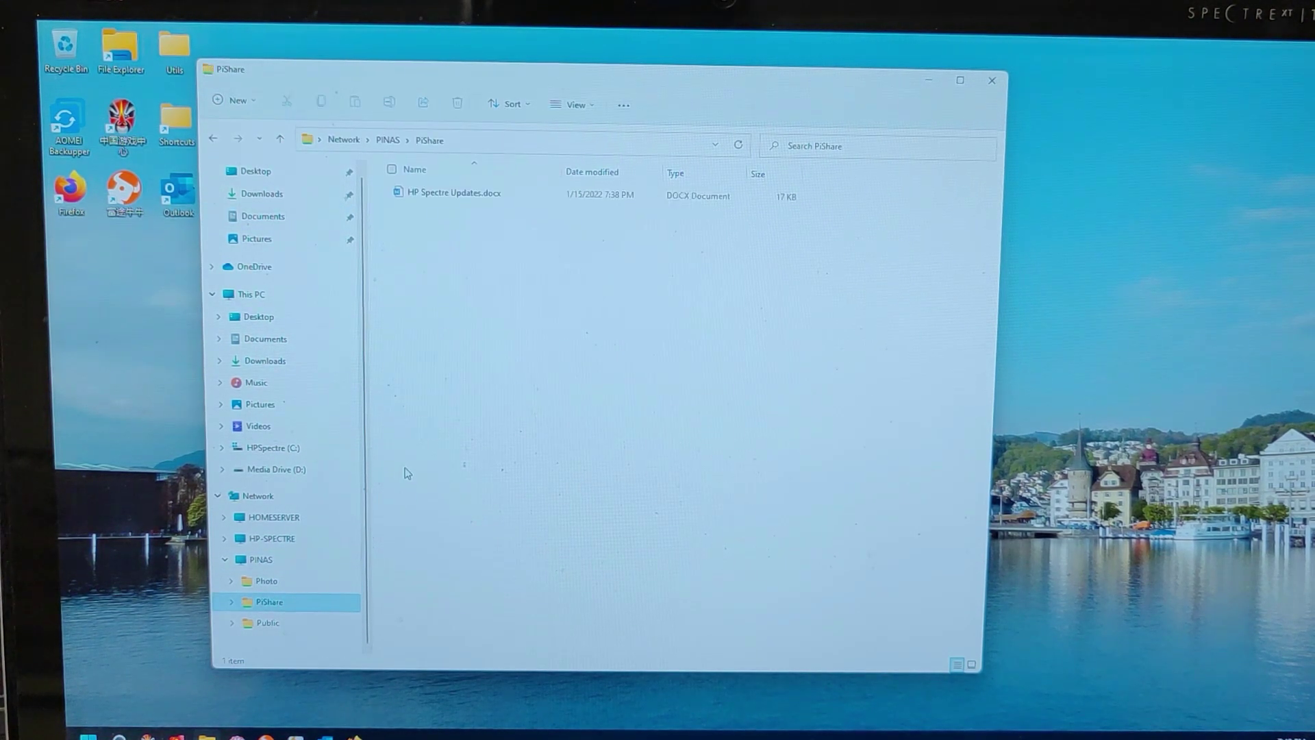
{"action": "mouse_move", "coordinate": [454, 194]}
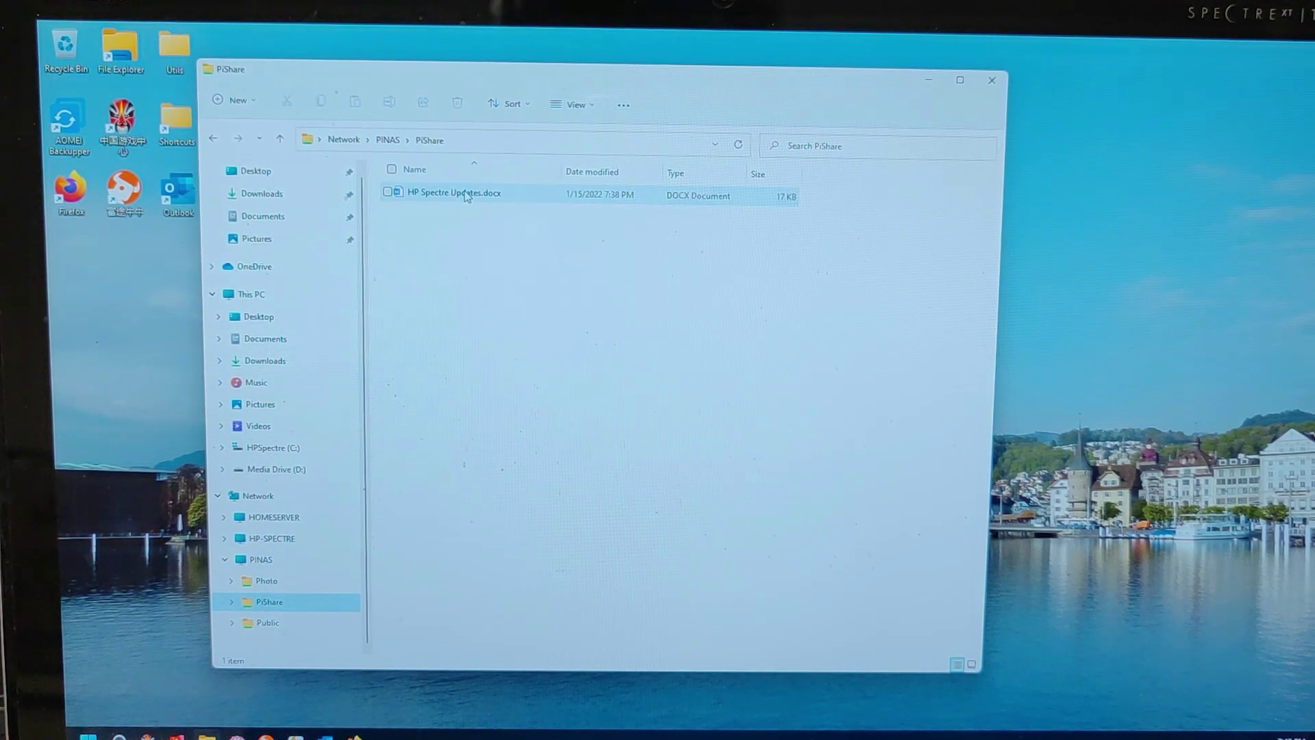
{"action": "left_click", "coordinate": [465, 195]}
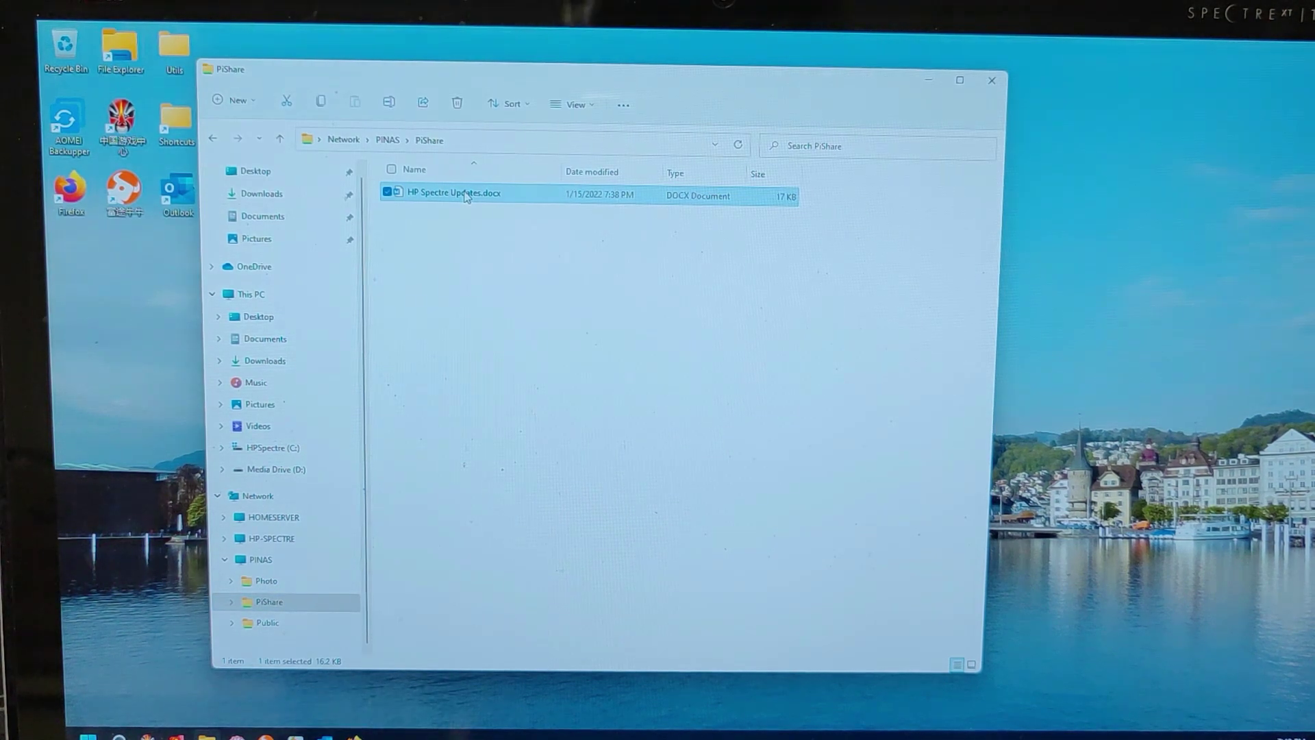
{"action": "left_click", "coordinate": [986, 85]}
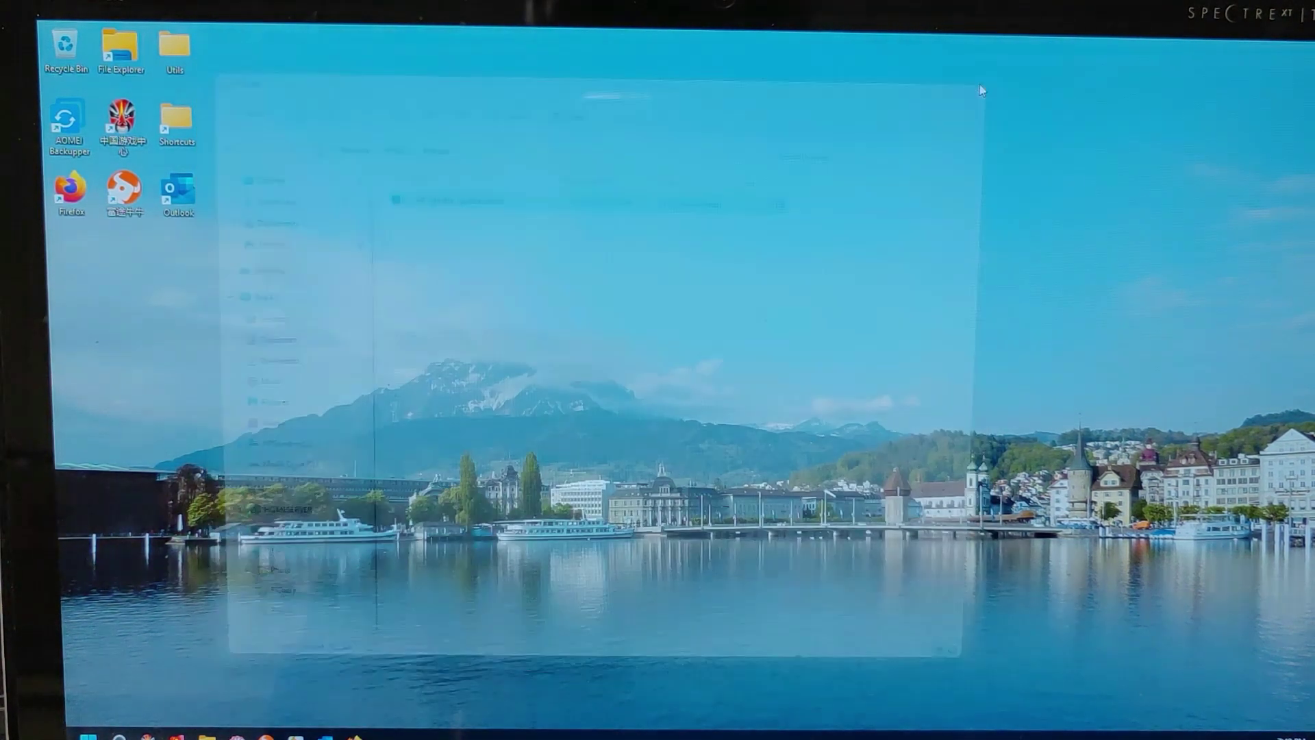